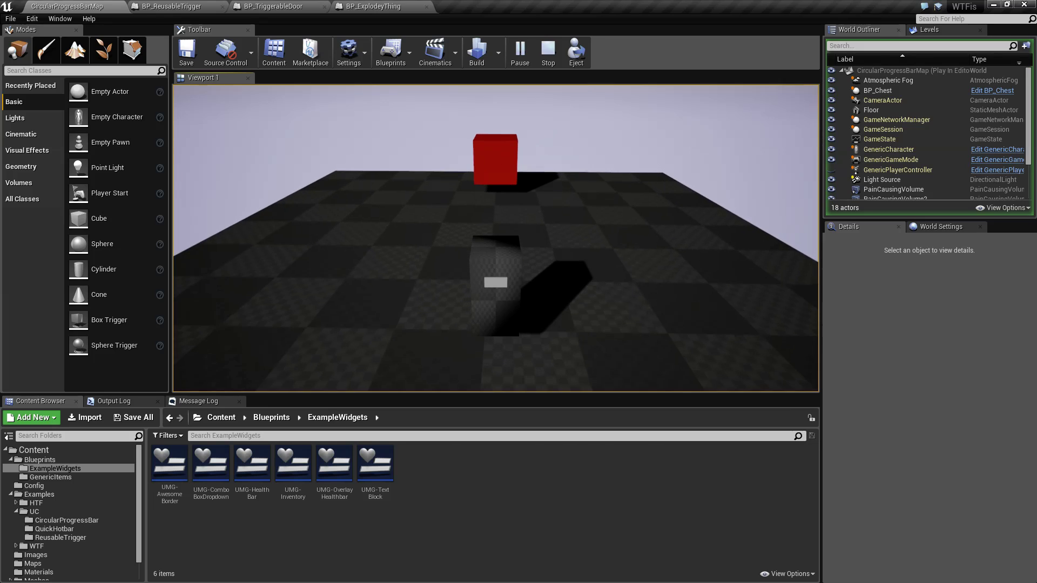
# Stop the play session, connect Event BeginPlay to the Create Health Bar Progress Widget node in the GenericCharacter blueprint, and compile it.
pyautogui.press('Escape')
pyautogui.click(54, 477)
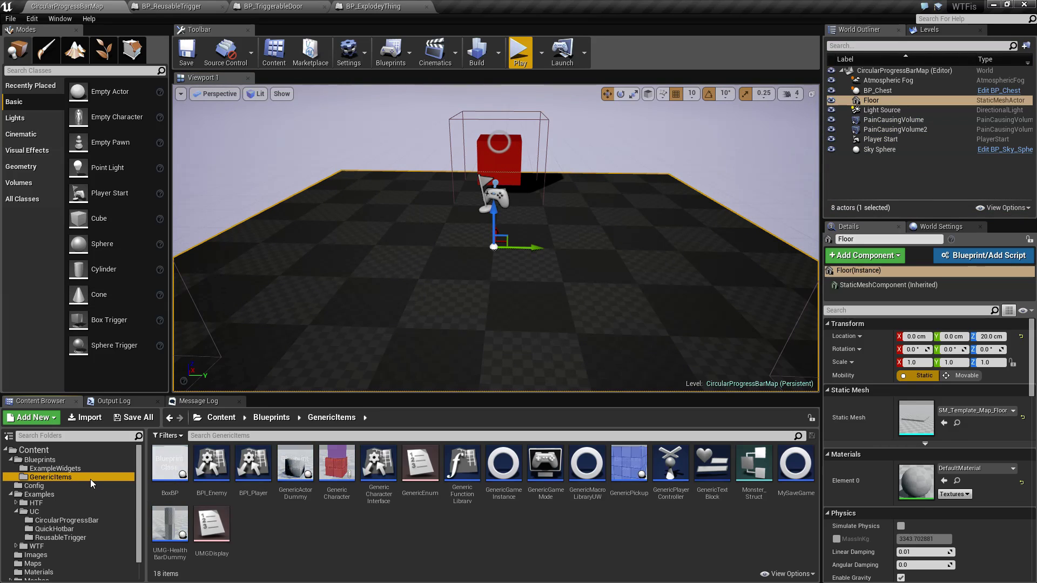
pyautogui.doubleClick(338, 465)
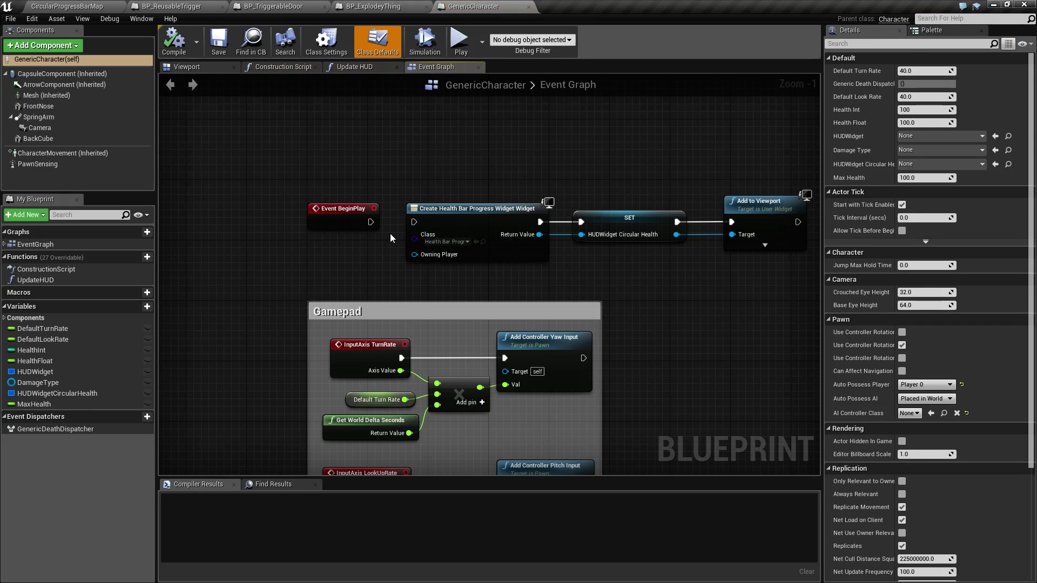
pyautogui.moveTo(371, 222); pyautogui.dragTo(415, 222)
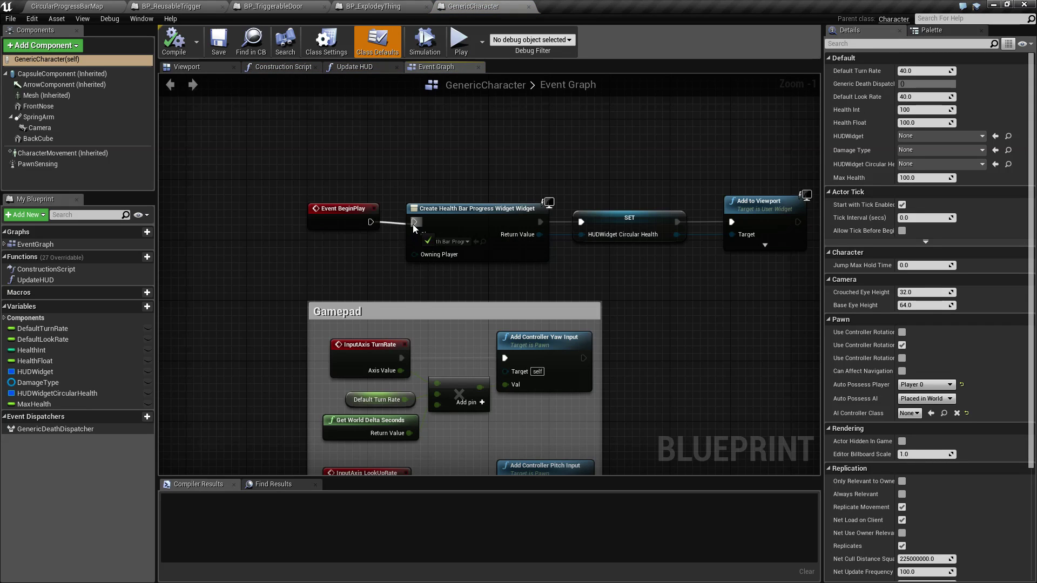
pyautogui.click(174, 43)
# Play the CircularProgressBarMap level to check the health bar on the HUD, and end the play session.
pyautogui.click(72, 6)
pyautogui.click(520, 52)
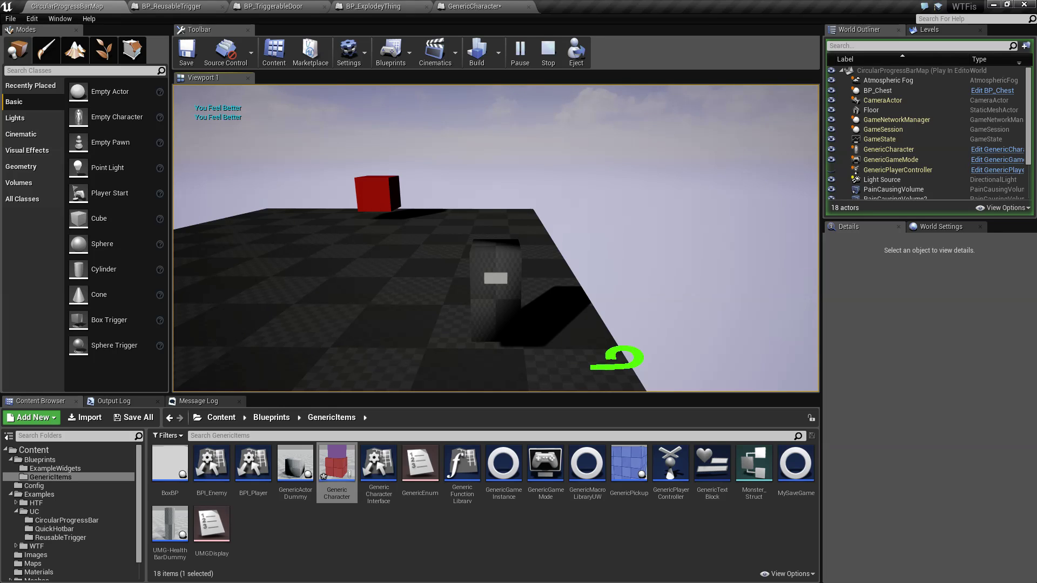
pyautogui.moveTo(591, 368); pyautogui.dragTo(579, 367)
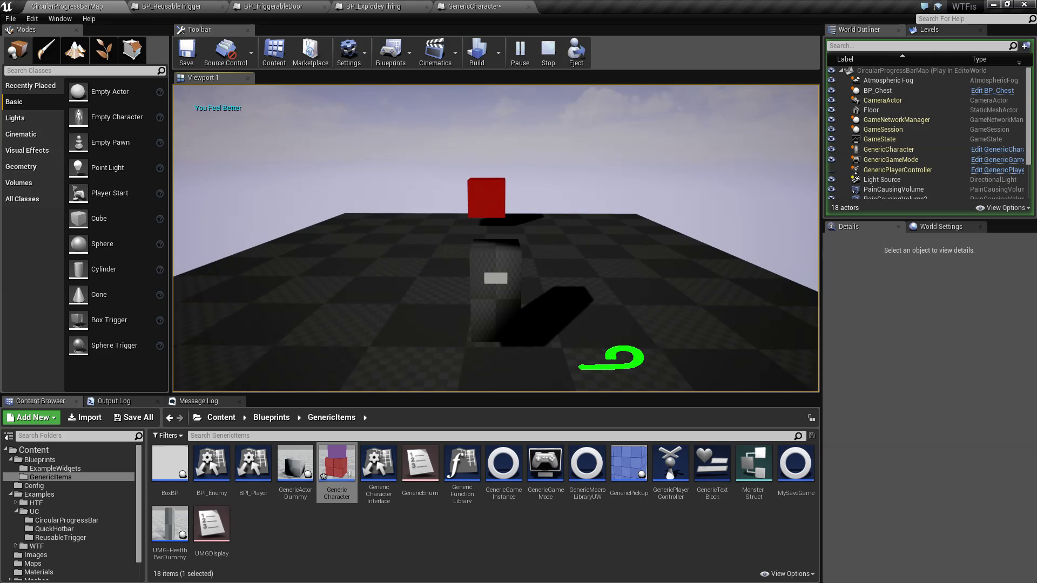
pyautogui.press('Escape')
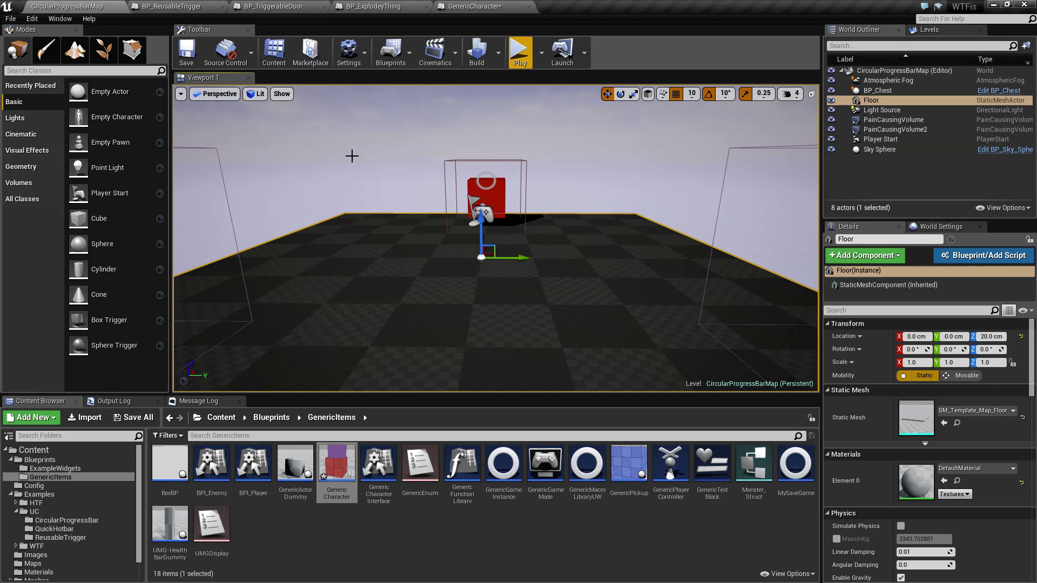
# Close the open blueprint editors and open CircularProgressBarWidget from the CircularProgressBar example folder.
pyautogui.click(222, 7)
pyautogui.click(223, 7)
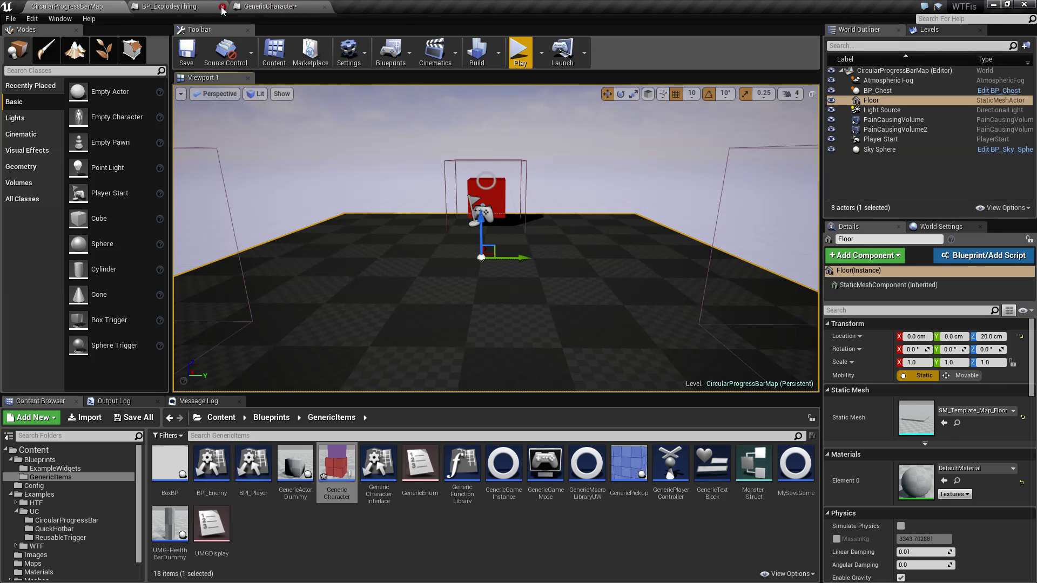
pyautogui.click(222, 6)
pyautogui.click(222, 6)
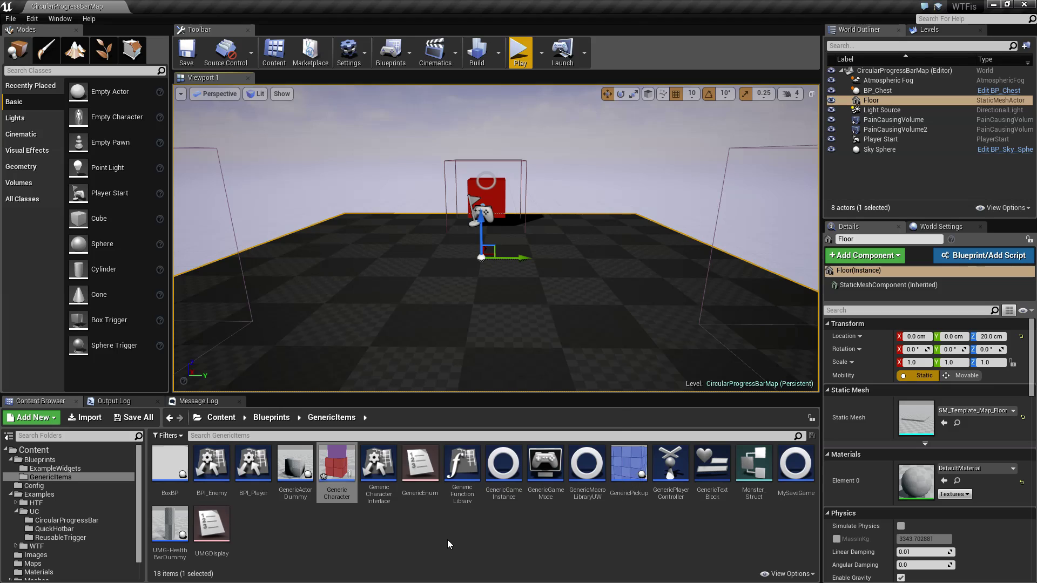
pyautogui.click(78, 522)
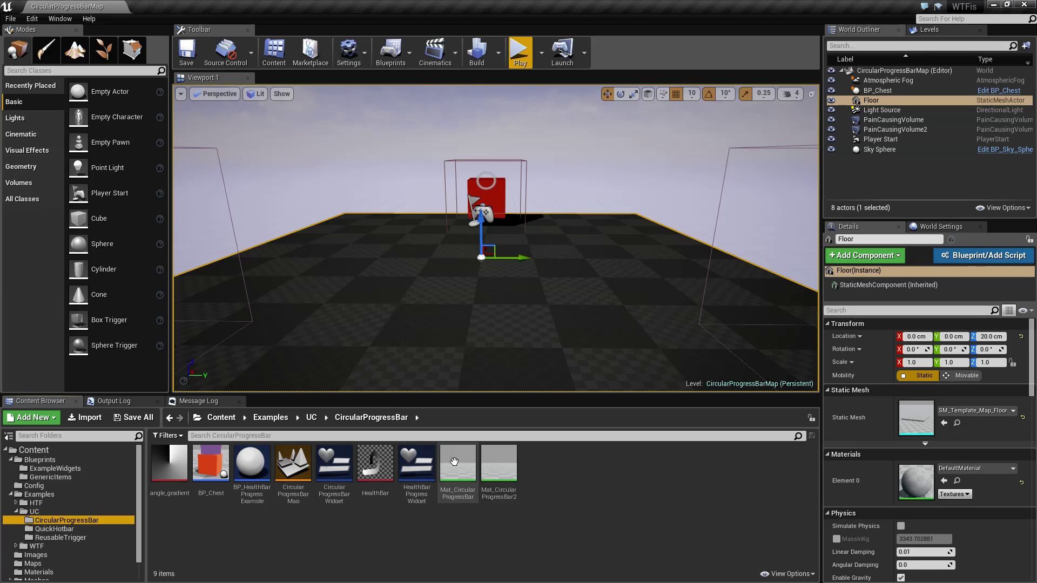
pyautogui.doubleClick(335, 461)
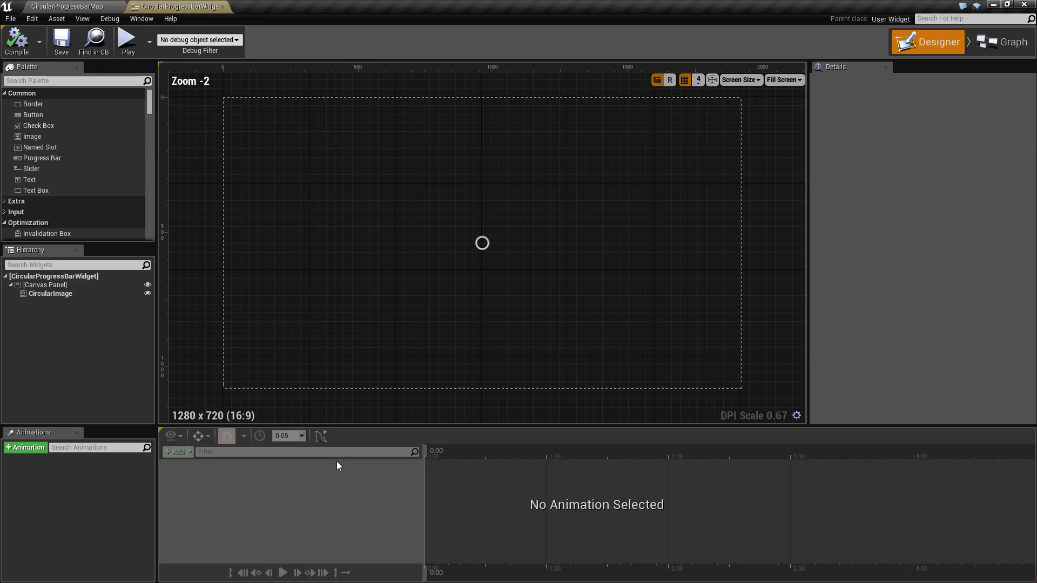
# Place a Progress Bar about 715 by 158 units in the lower middle of the canvas and expand its fill color values.
pyautogui.moveTo(56, 160); pyautogui.dragTo(605, 366)
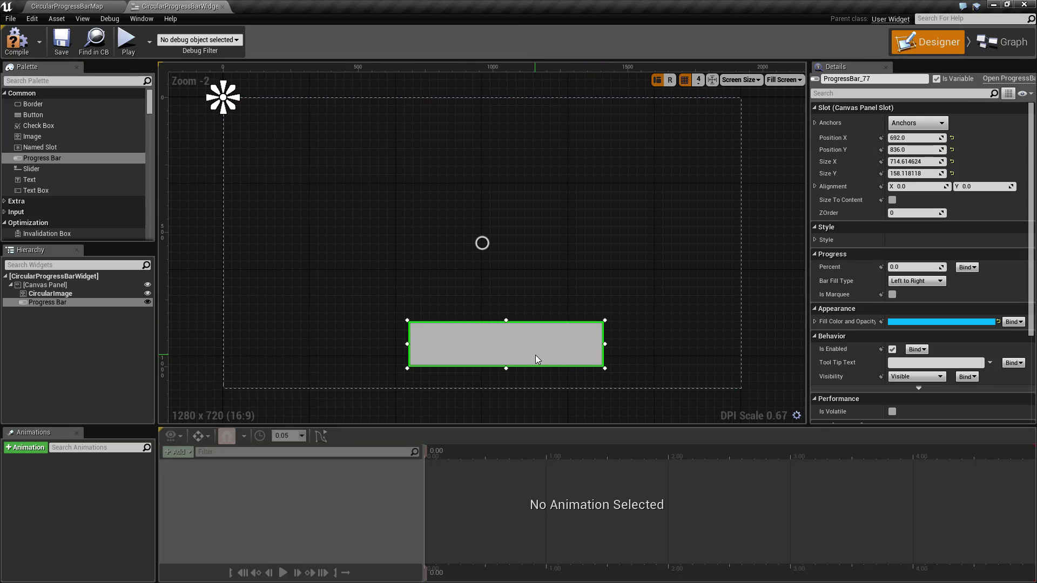
pyautogui.moveTo(535, 355); pyautogui.dragTo(514, 330)
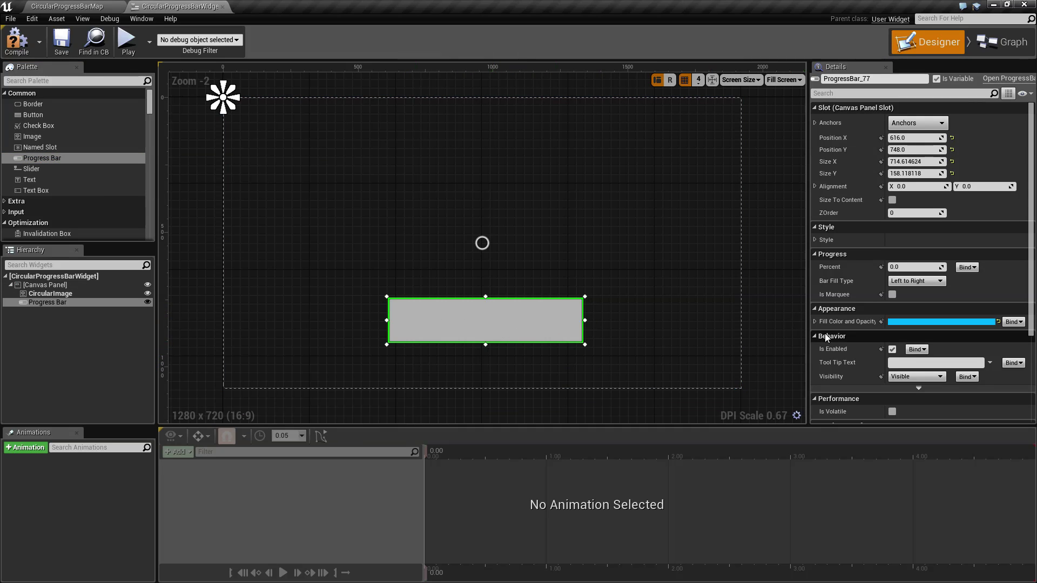
pyautogui.click(815, 322)
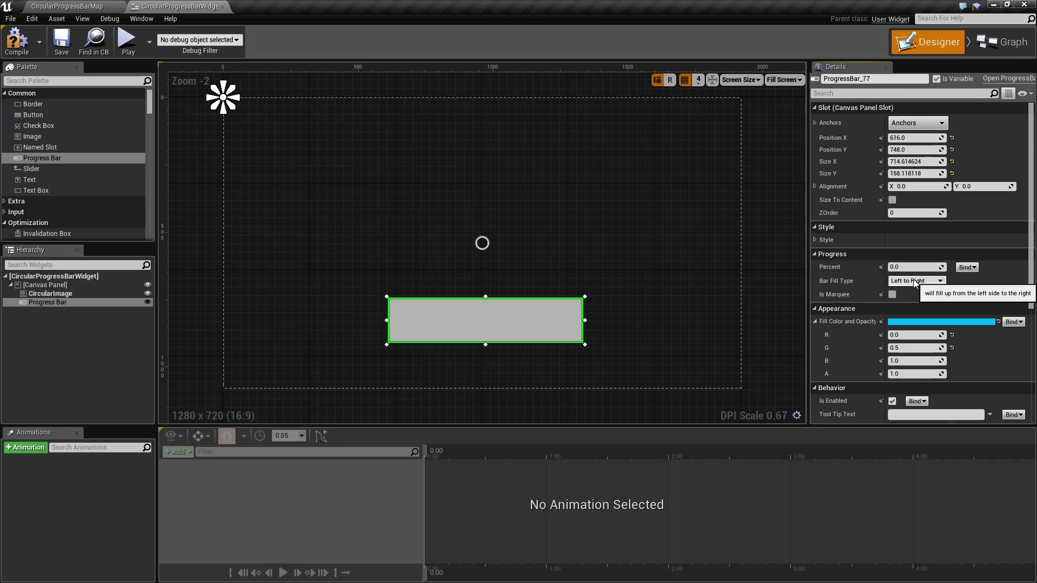
# Demonstrate the progress bar's fill by varying its Percent value, including 0.75 and about 0.70.
pyautogui.moveTo(894, 267)
pyautogui.mouseDown()
pyautogui.moveTo(951, 266)
pyautogui.moveTo(888, 267)
pyautogui.mouseUp()
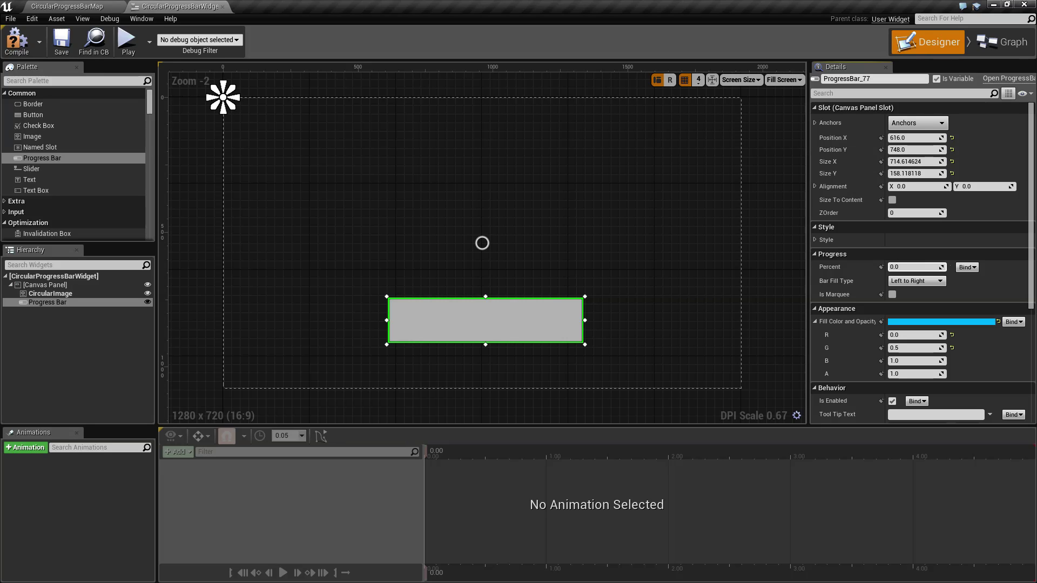
pyautogui.moveTo(888, 267); pyautogui.dragTo(925, 267)
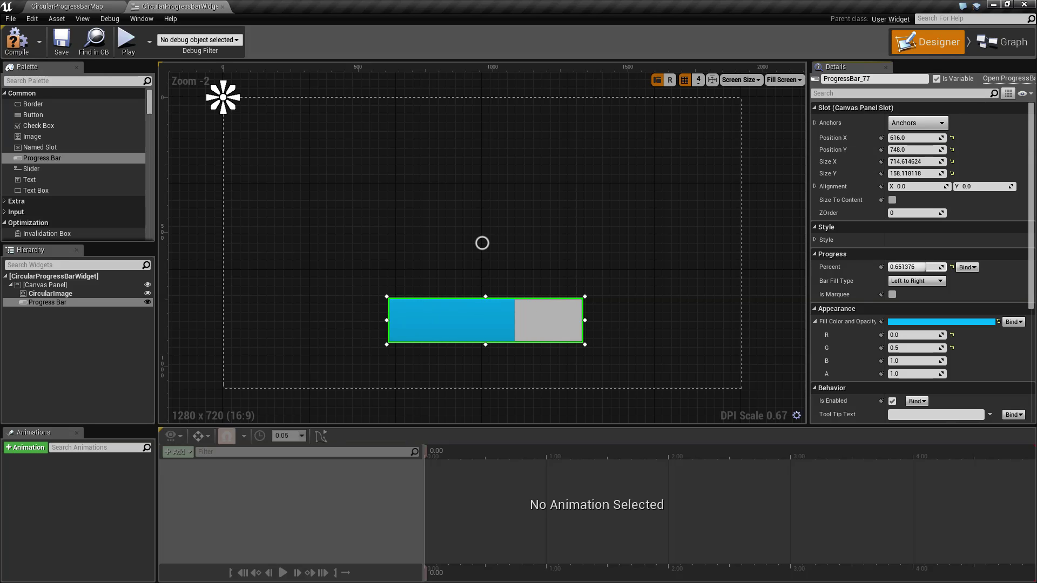
pyautogui.click(912, 267)
pyautogui.write('.75')
pyautogui.press('Return')
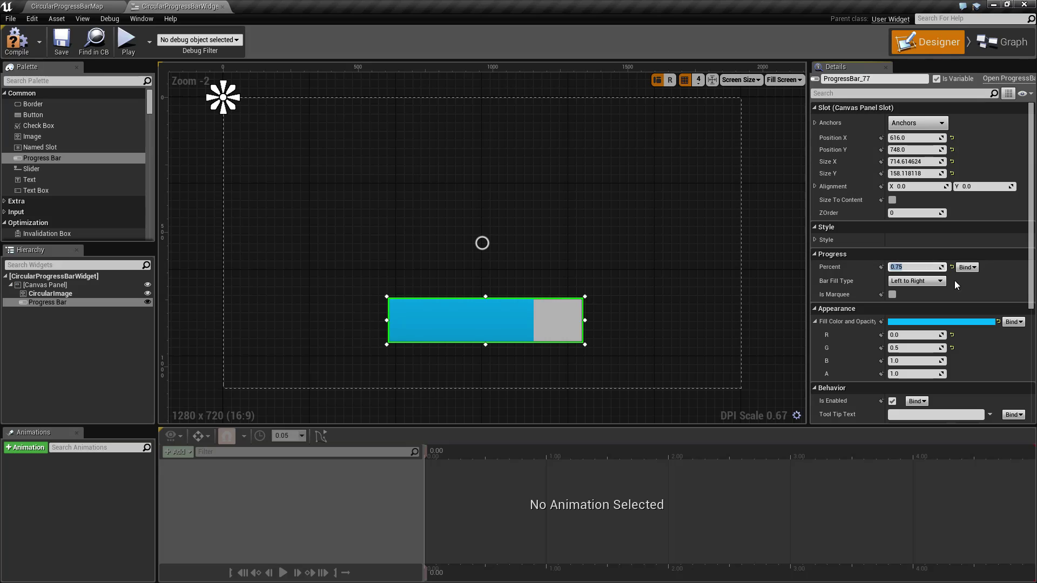
pyautogui.moveTo(910, 267)
pyautogui.mouseDown()
pyautogui.moveTo(875, 267)
pyautogui.moveTo(947, 266)
pyautogui.moveTo(891, 267)
pyautogui.moveTo(912, 267)
pyautogui.mouseUp()
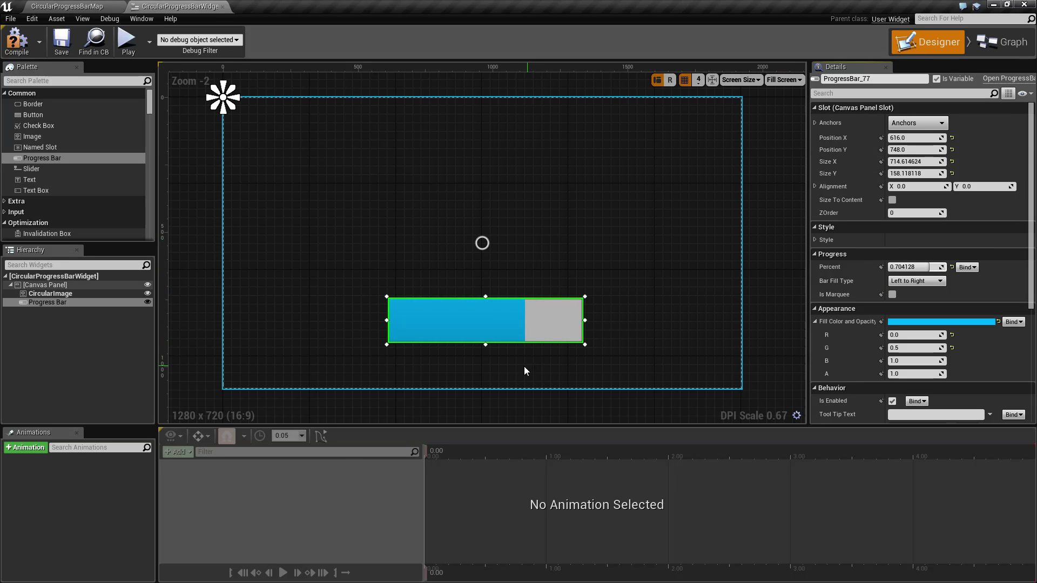
# Reset the progress bar's Percent to its default and delete the bar from the canvas.
pyautogui.click(951, 266)
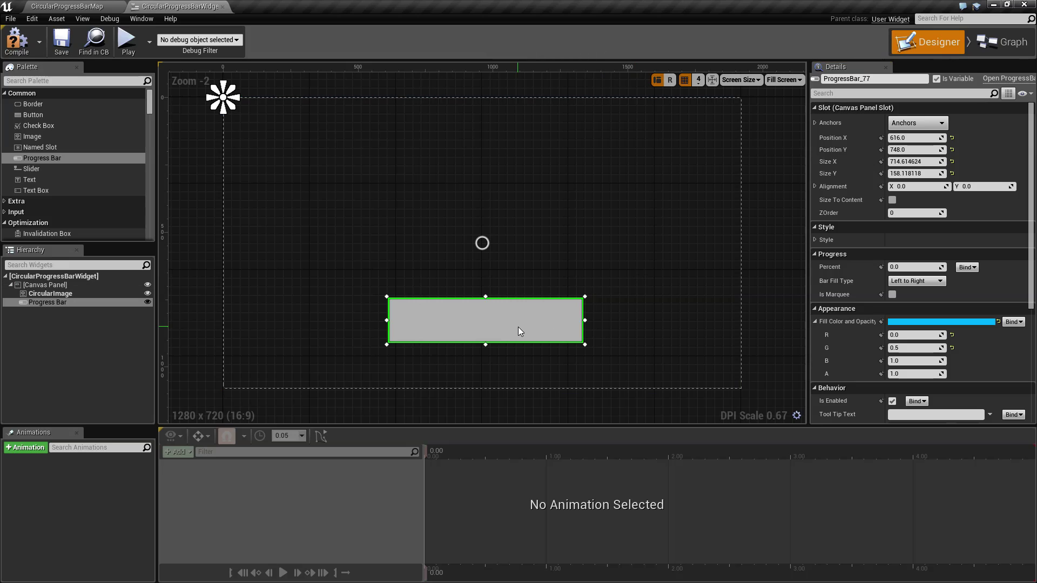
pyautogui.press('Delete')
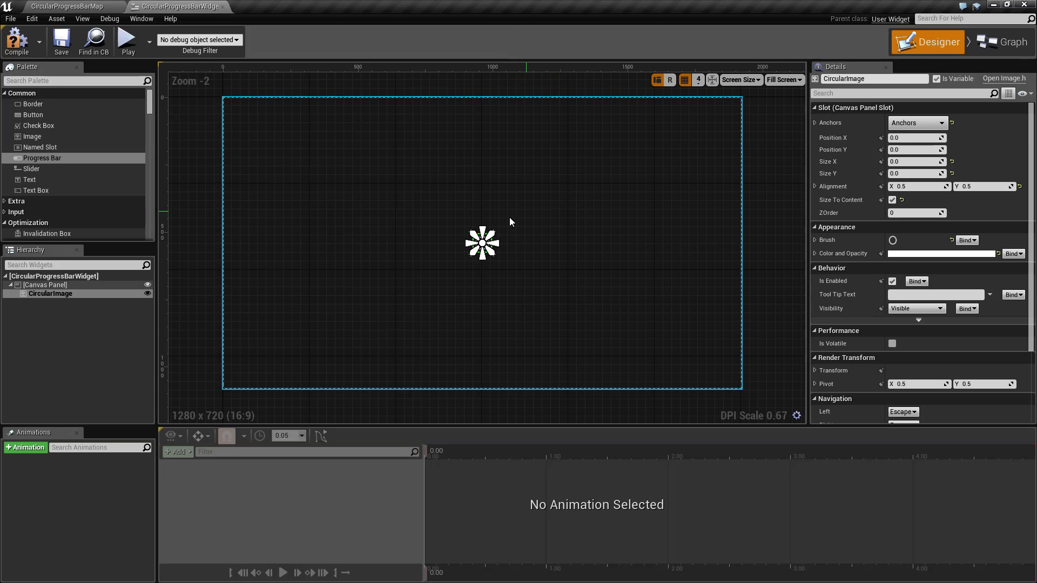
# Inspect the brush and anchor settings of CircularImage and compile the widget.
pyautogui.scroll(3, 522, 274)
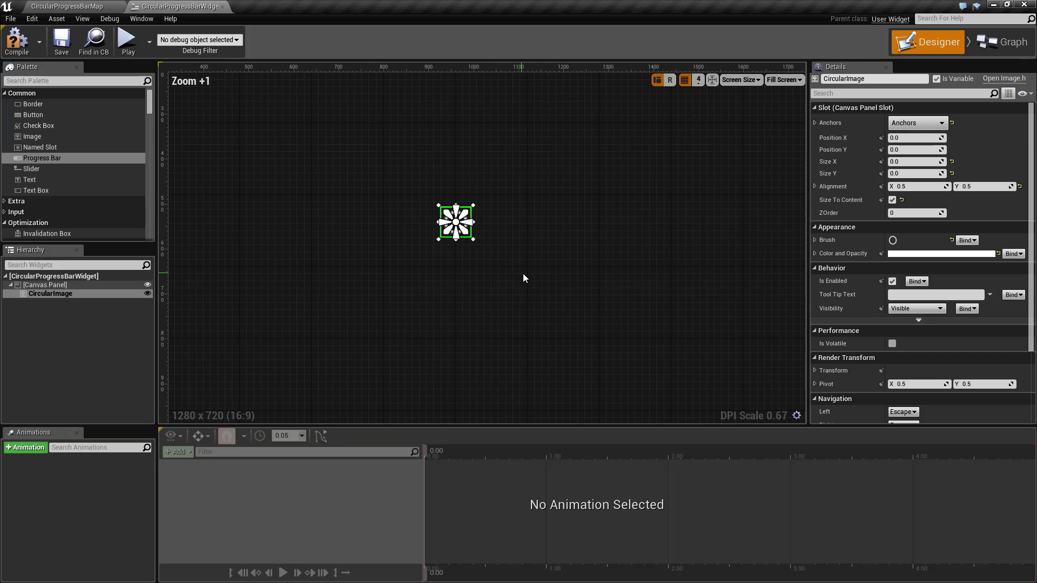
pyautogui.click(815, 240)
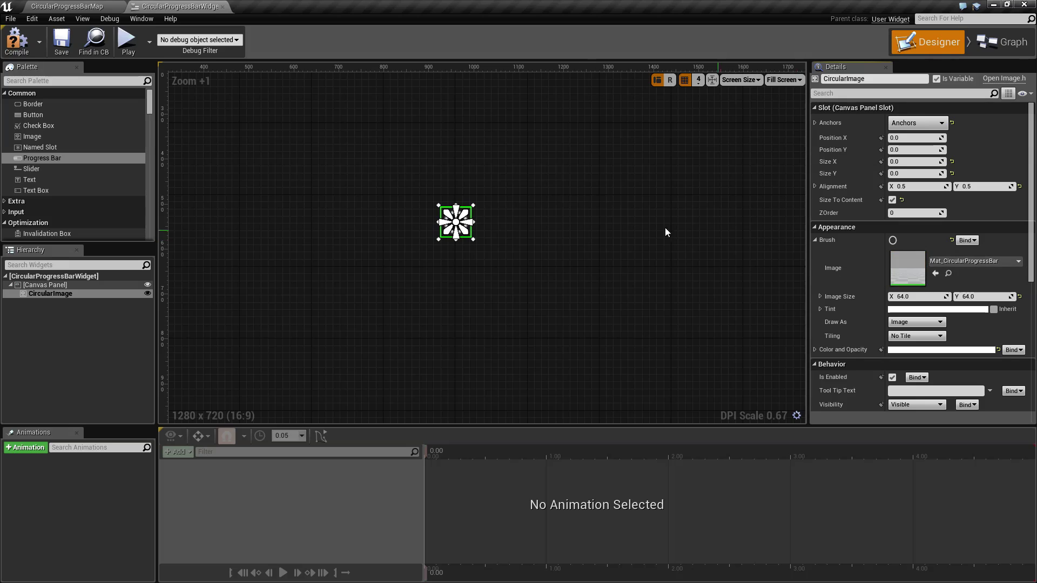
pyautogui.click(643, 229)
pyautogui.click(486, 278)
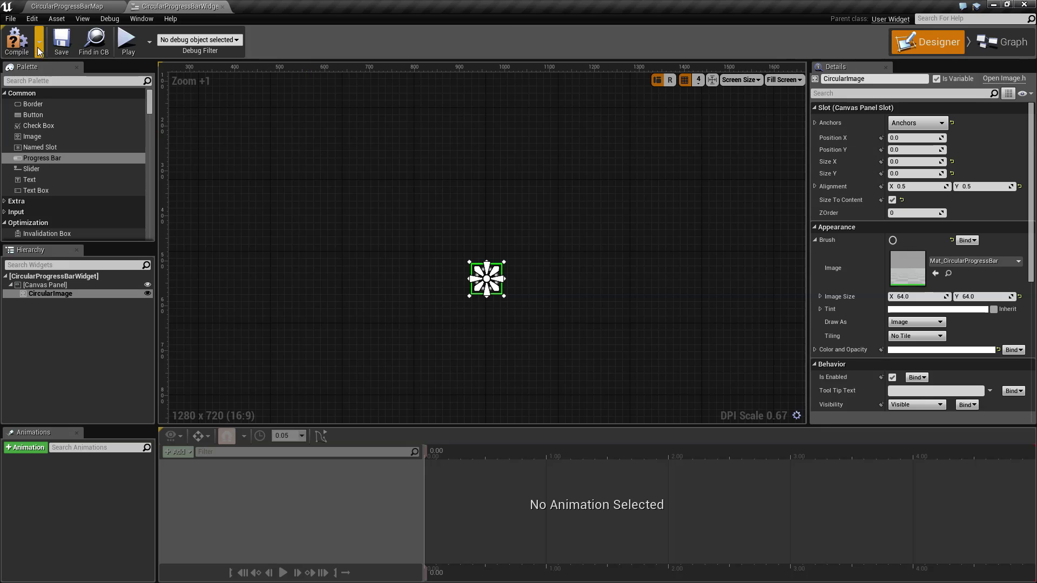
pyautogui.click(571, 280)
pyautogui.click(486, 278)
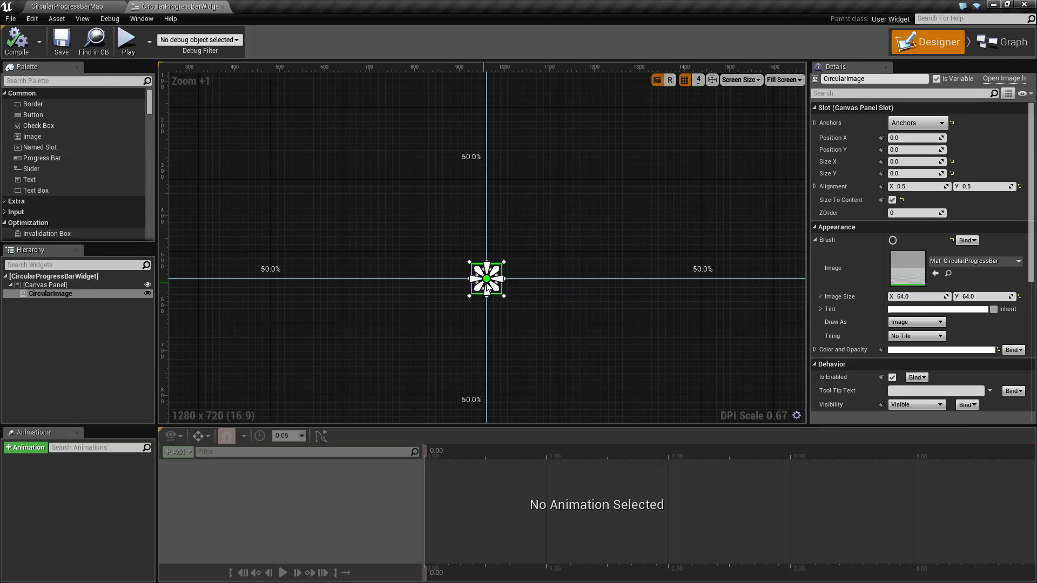
# Open CircularImage's material Mat_CircularProgressBar, move the white 1,1,1,1 color node closer to the material output, and look over the graph.
pyautogui.doubleClick(908, 268)
pyautogui.scroll(-5, 570, 352)
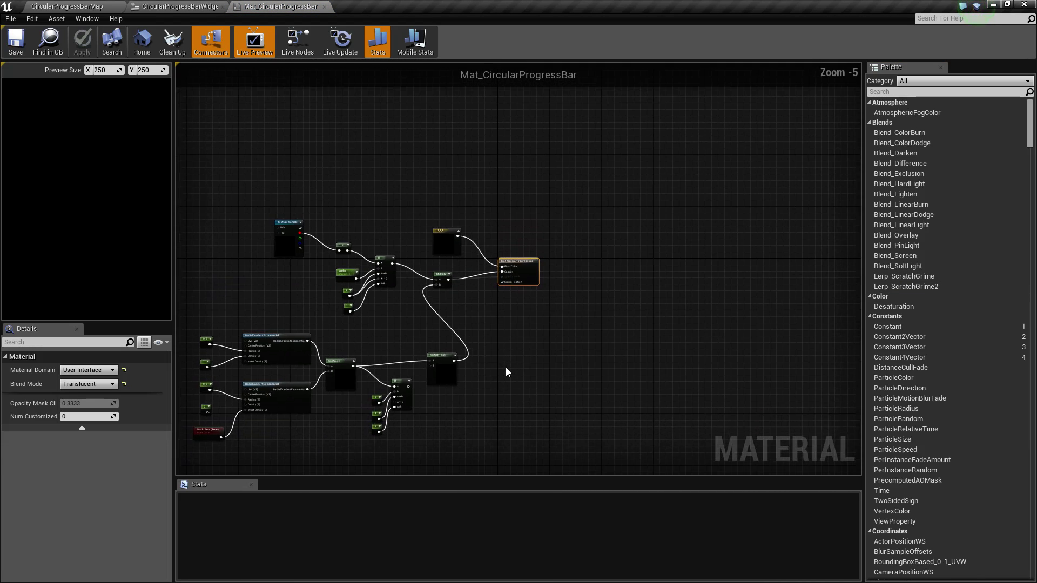
pyautogui.scroll(5, 472, 365)
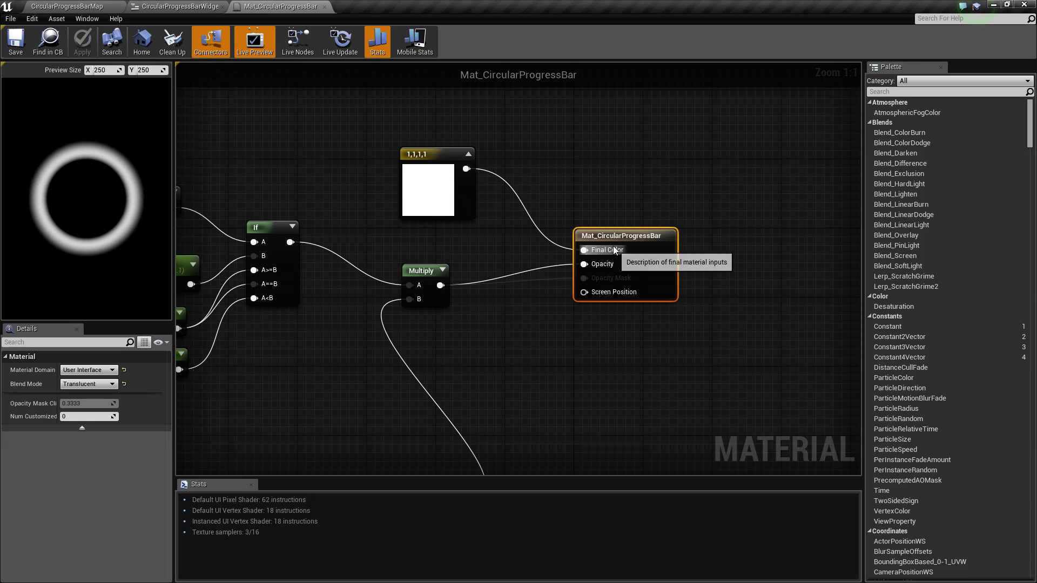
pyautogui.moveTo(427, 162); pyautogui.dragTo(489, 184)
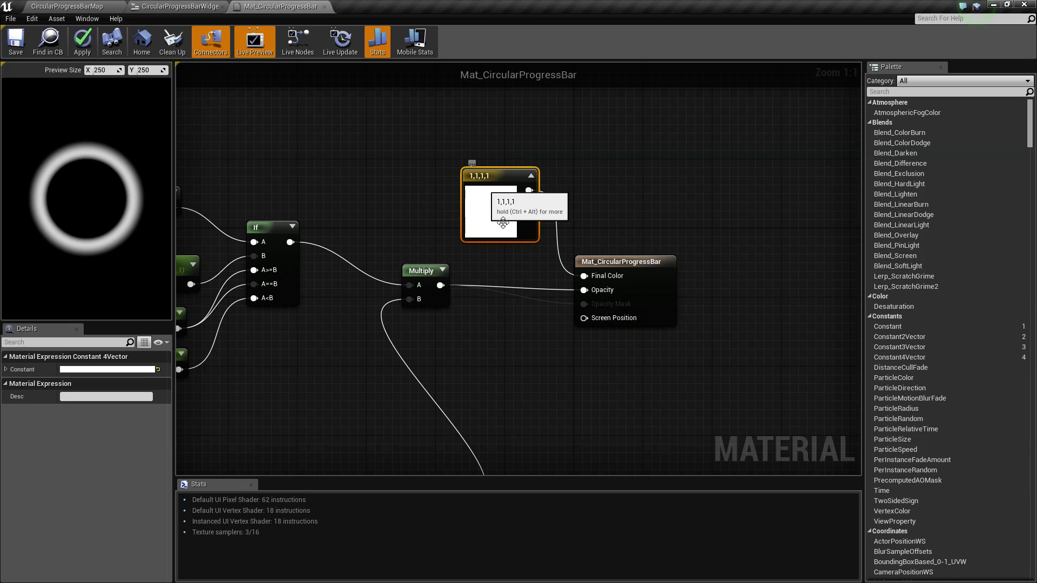
pyautogui.moveTo(541, 380); pyautogui.dragTo(698, 325, button='right')
pyautogui.scroll(-7, 435, 410)
pyautogui.moveTo(436, 410); pyautogui.dragTo(520, 364, button='right')
pyautogui.scroll(3, 532, 315)
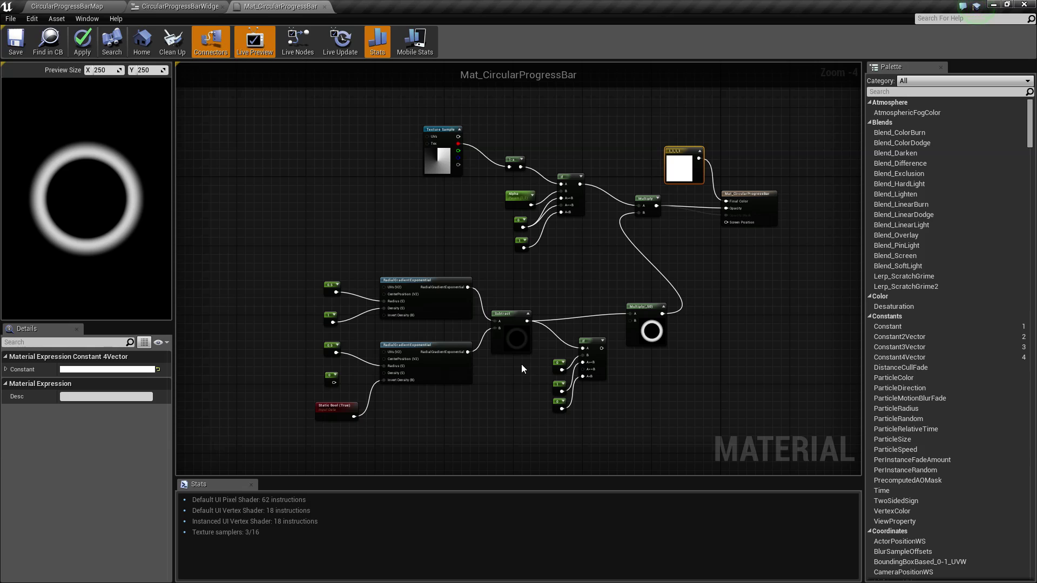
# Open HealthBarProgressWidget and the Mat_CircularProgressBar2 material used by its HealthImage, and look over the node graph.
pyautogui.click(67, 6)
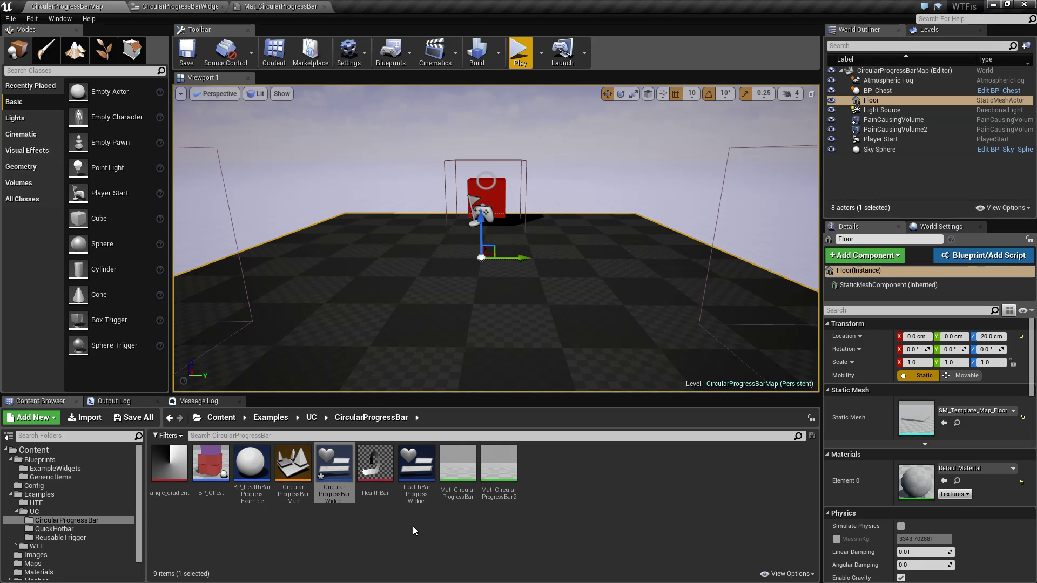
pyautogui.doubleClick(417, 462)
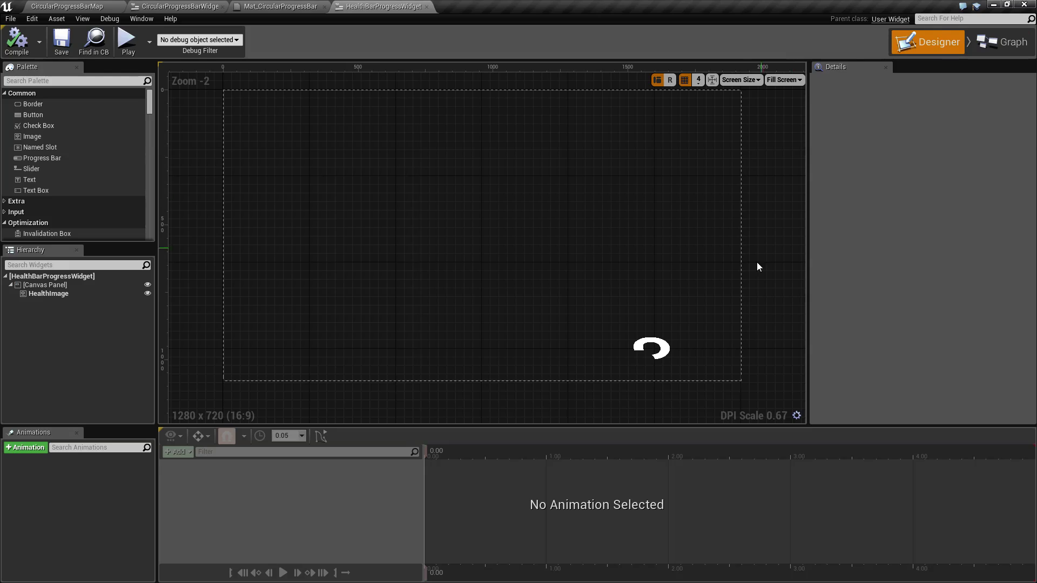
pyautogui.click(645, 354)
pyautogui.doubleClick(904, 268)
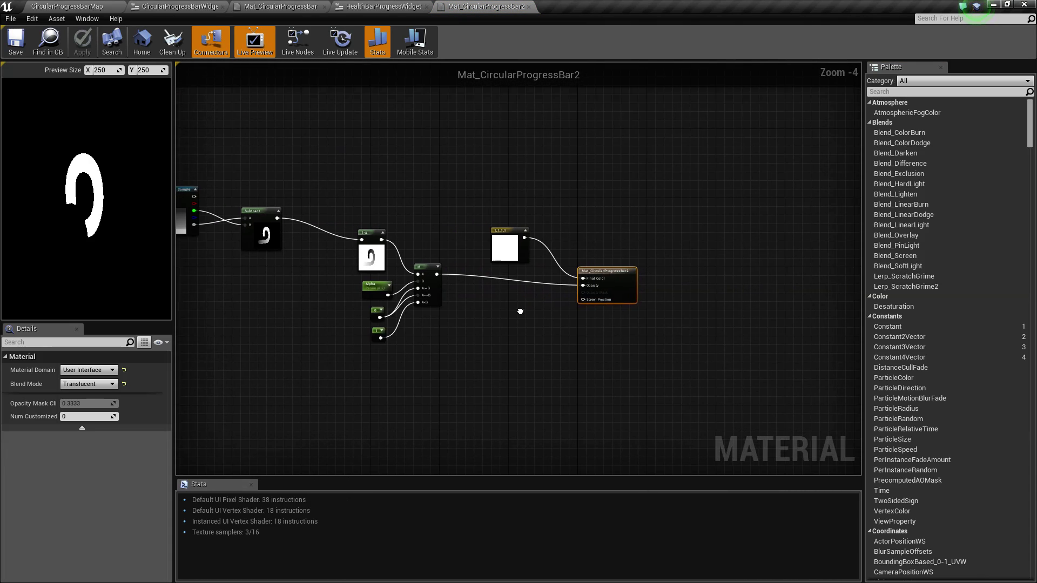
pyautogui.moveTo(243, 198); pyautogui.dragTo(424, 250)
pyautogui.click(450, 304)
# Reorder the open editors so HealthBarProgressWidget comes before Mat_CircularProgressBar, and return to the Mat_CircularProgressBar2 graph.
pyautogui.click(378, 6)
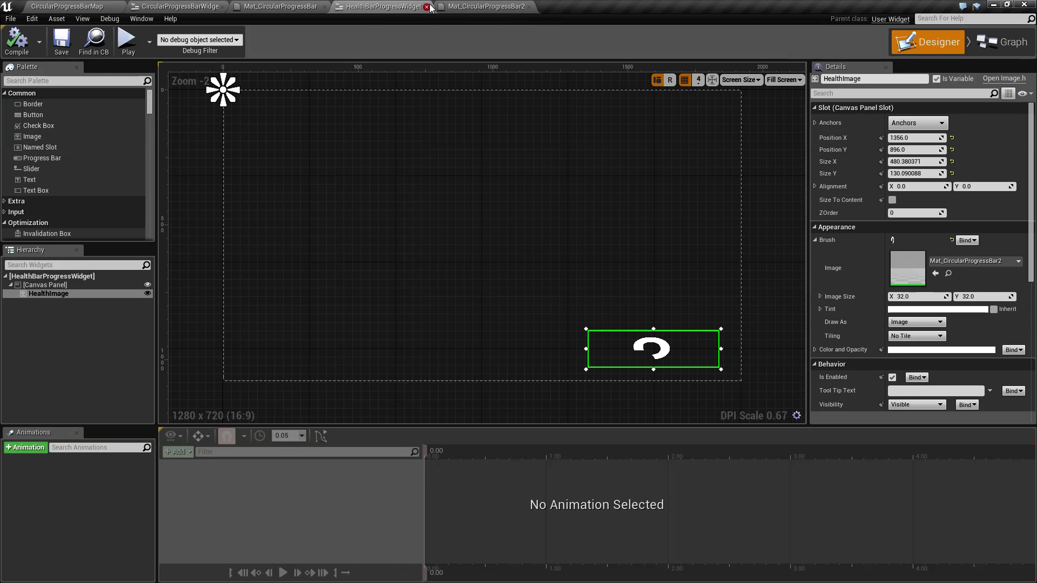
pyautogui.moveTo(378, 6); pyautogui.dragTo(280, 11)
pyautogui.click(357, 6)
pyautogui.click(474, 6)
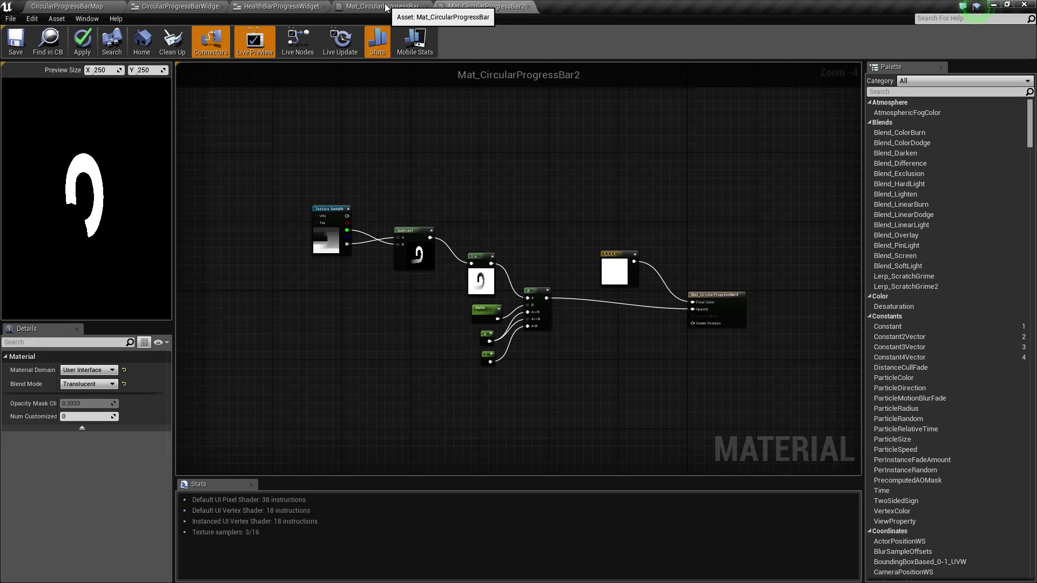
pyautogui.moveTo(526, 125); pyautogui.dragTo(508, 125, button='right')
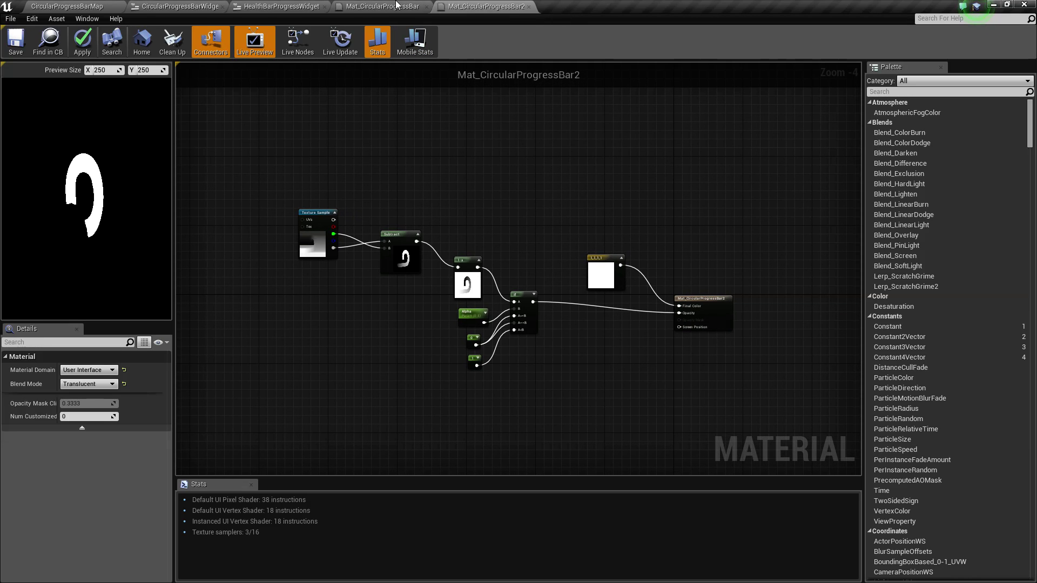
# Compare the Mat_CircularProgressBar2 nodes with the upper progress nodes and lower radial gradient nodes of Mat_CircularProgressBar by selecting each group.
pyautogui.moveTo(283, 164); pyautogui.dragTo(628, 407)
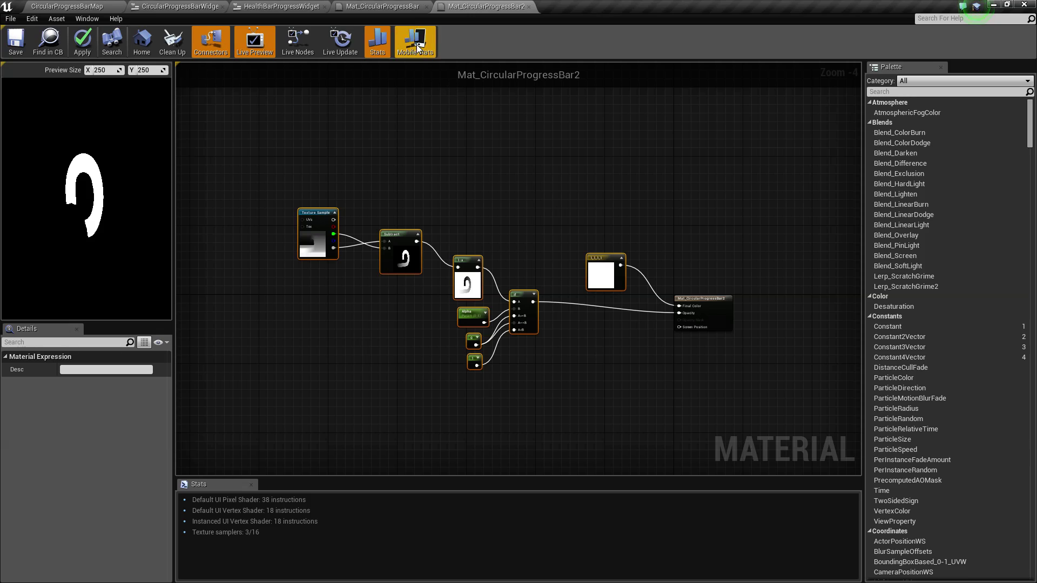
pyautogui.click(382, 5)
pyautogui.moveTo(419, 127); pyautogui.dragTo(801, 251)
pyautogui.moveTo(267, 267); pyautogui.dragTo(666, 410)
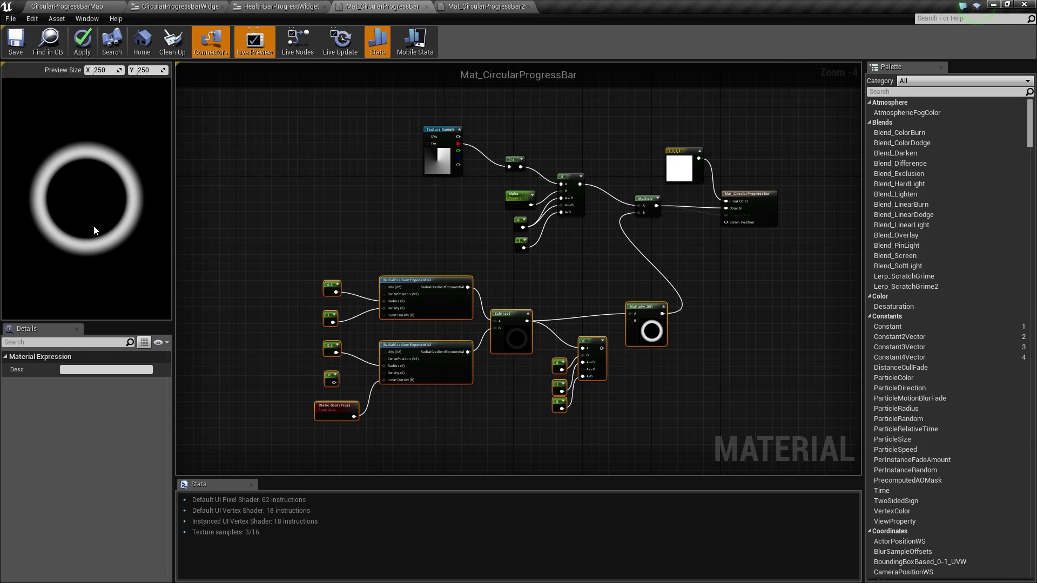
# Examine the two RadialGradientExponential nodes and the radius and density constants feeding them in the lower part of the graph.
pyautogui.scroll(5, 487, 294)
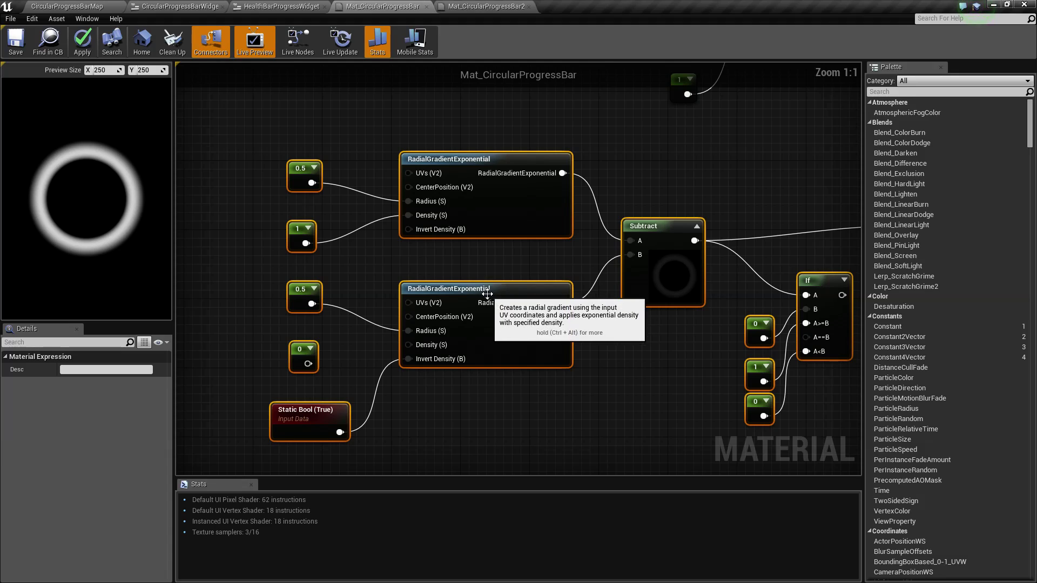
pyautogui.moveTo(253, 133); pyautogui.dragTo(425, 229)
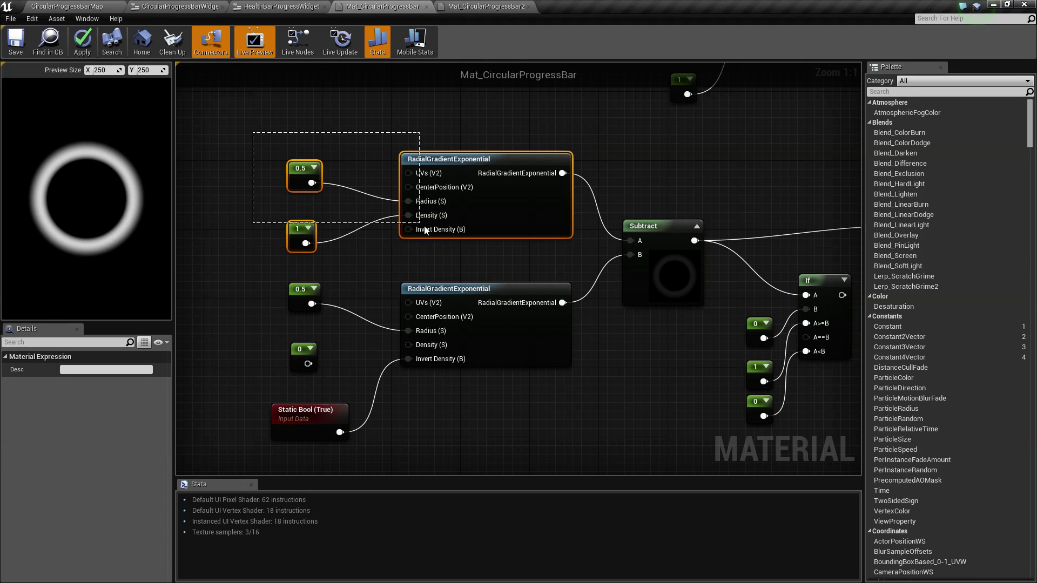
pyautogui.click(450, 290)
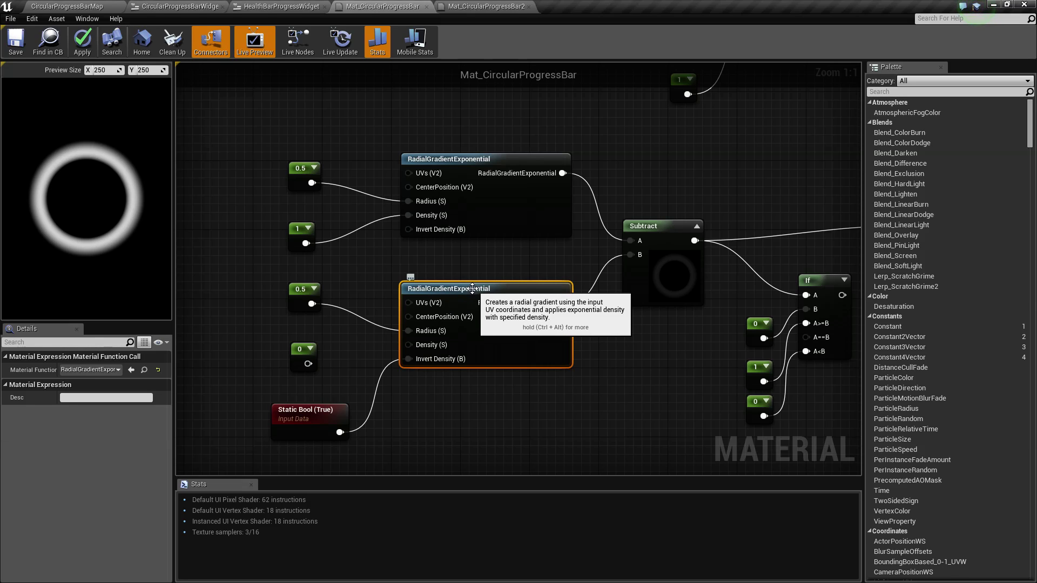
pyautogui.moveTo(254, 144); pyautogui.dragTo(475, 312)
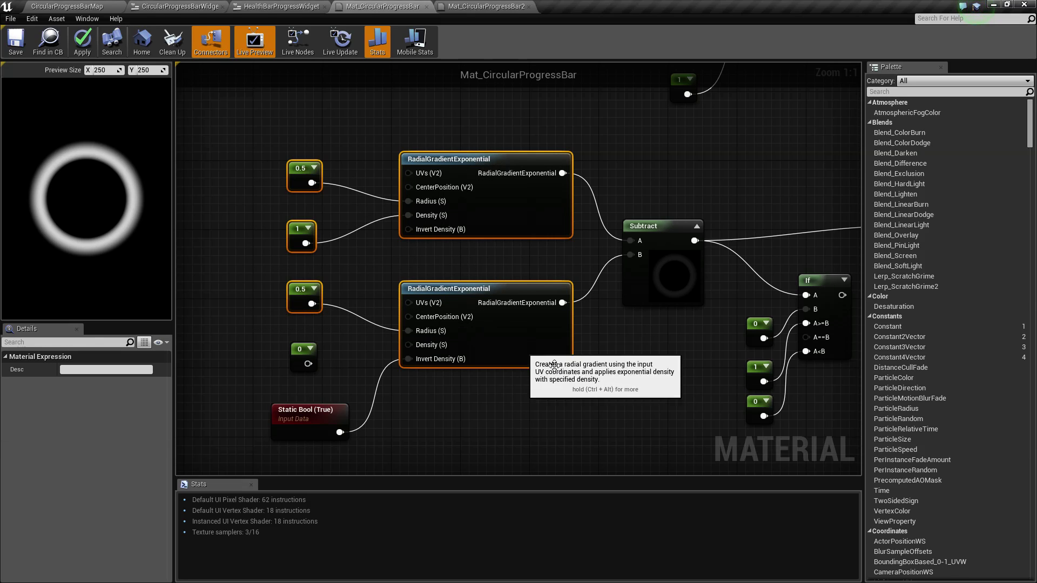
pyautogui.moveTo(496, 332); pyautogui.dragTo(400, 329, button='right')
# Preview the Subtract node that combines the two radial gradients, and stop previewing it.
pyautogui.click(566, 219)
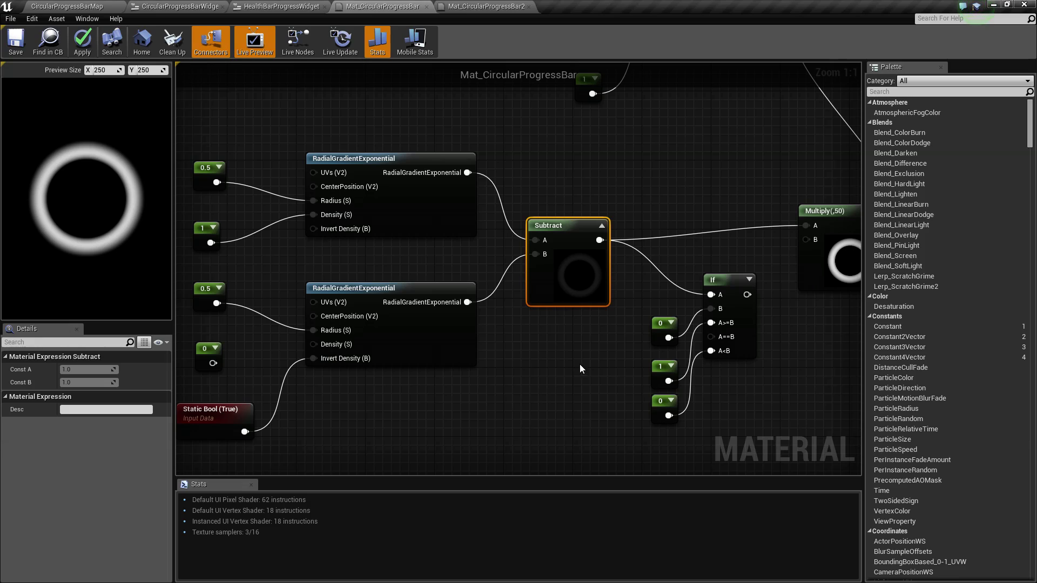
pyautogui.moveTo(580, 369); pyautogui.dragTo(512, 367, button='right')
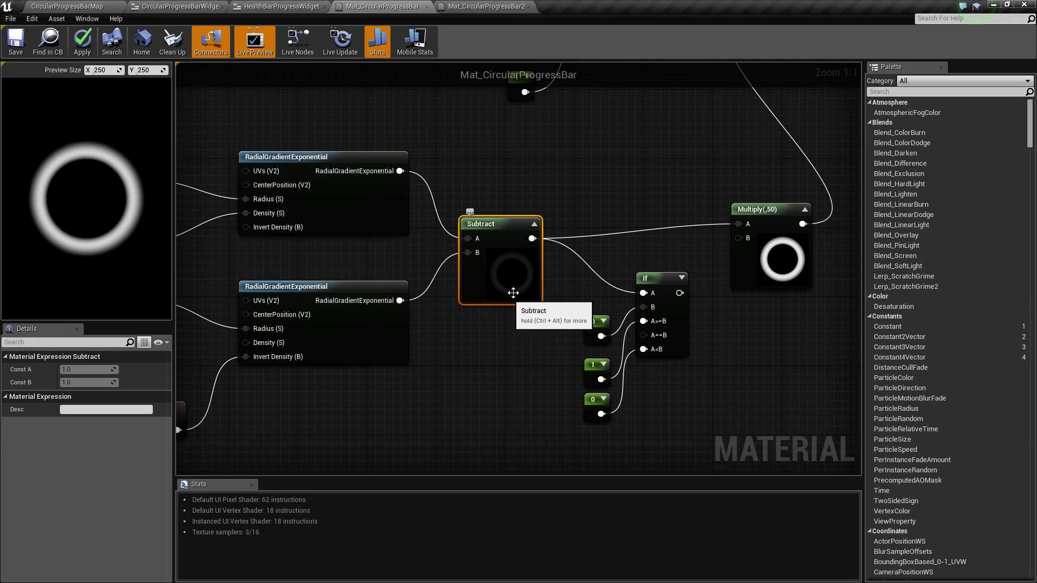
pyautogui.rightClick(511, 224)
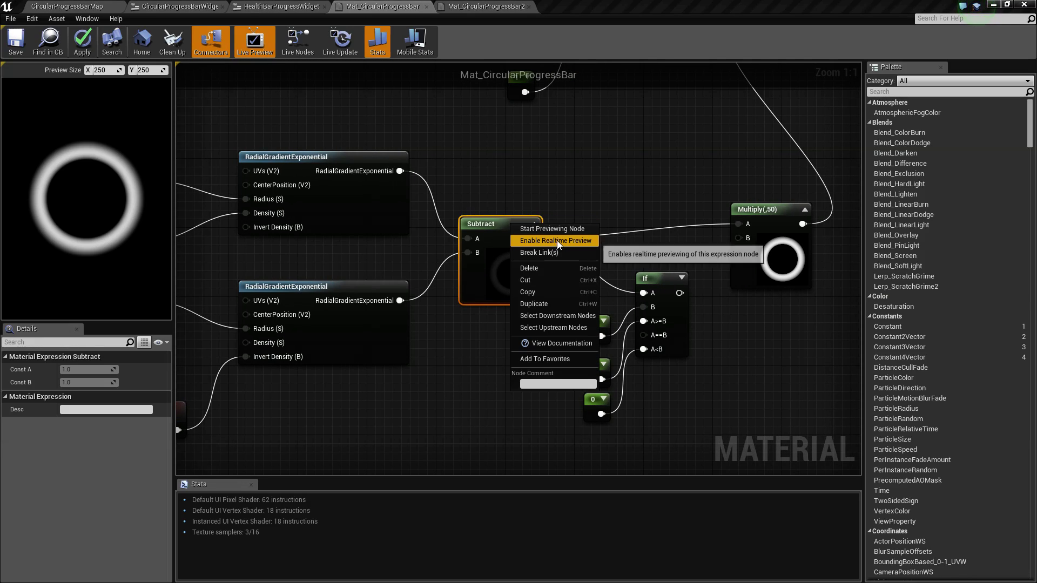
pyautogui.click(556, 230)
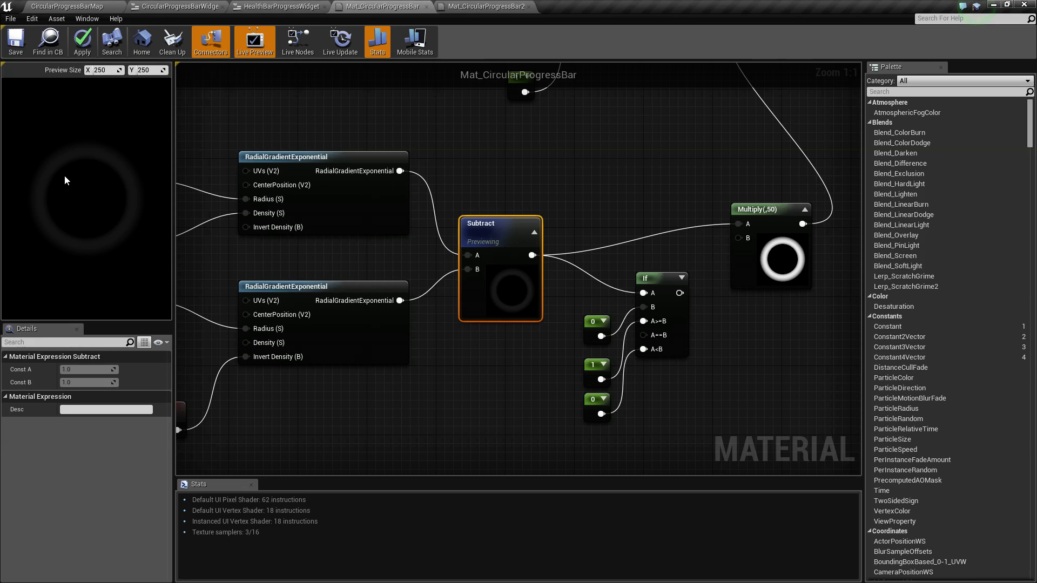
pyautogui.rightClick(494, 228)
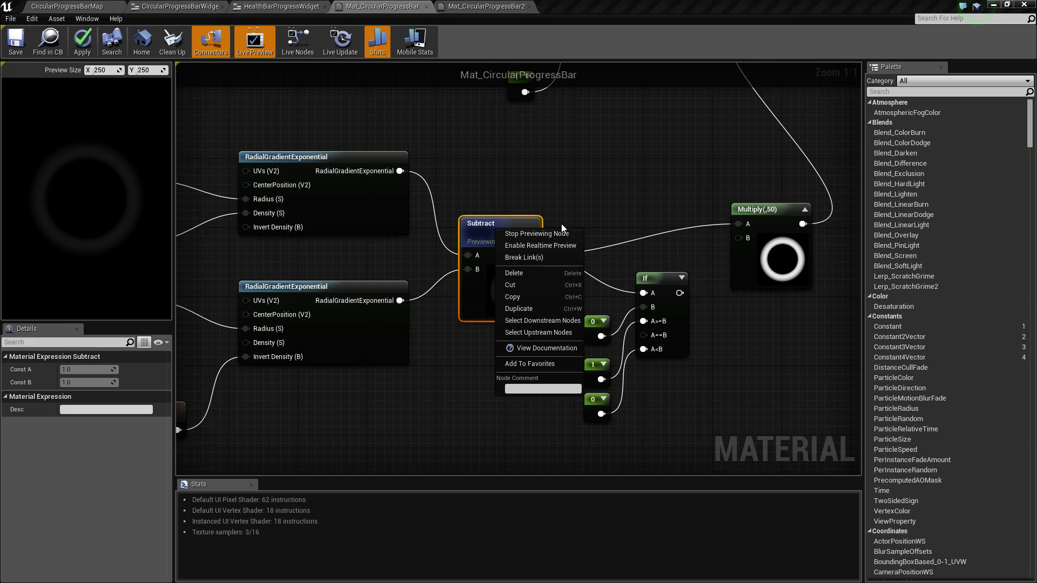
pyautogui.click(540, 237)
# Check the Multiply(,50) node and delete the unused If node below it with its three constants.
pyautogui.moveTo(642, 216); pyautogui.dragTo(516, 196, button='right')
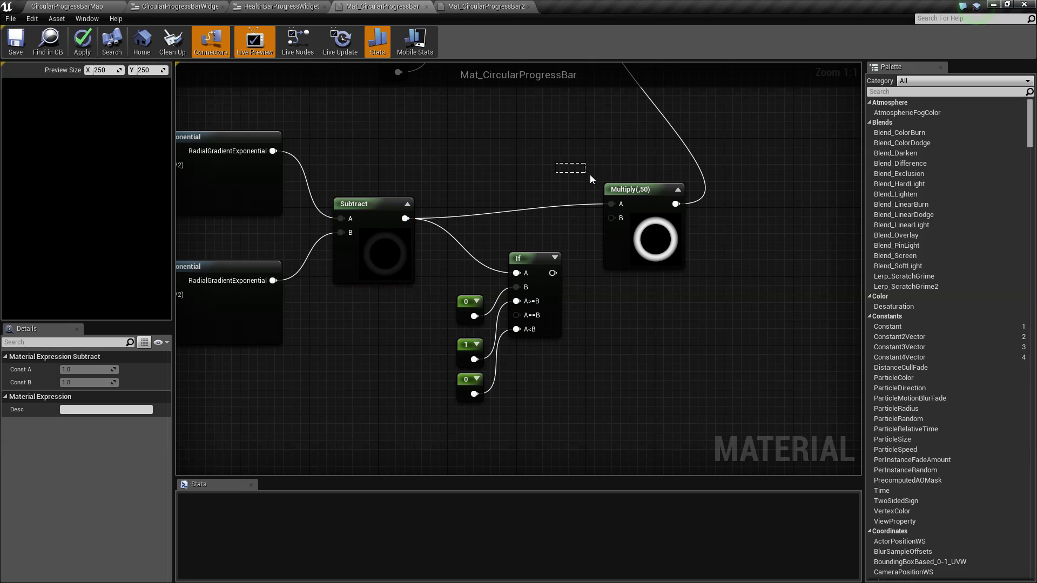
pyautogui.click(627, 190)
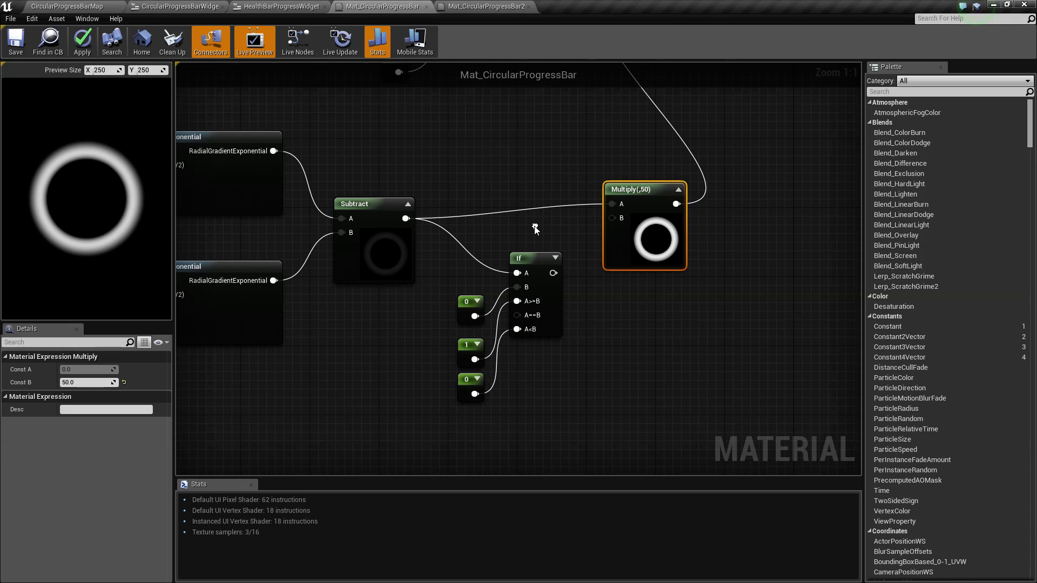
pyautogui.moveTo(468, 249); pyautogui.dragTo(455, 252, button='right')
pyautogui.moveTo(448, 241); pyautogui.dragTo(576, 424)
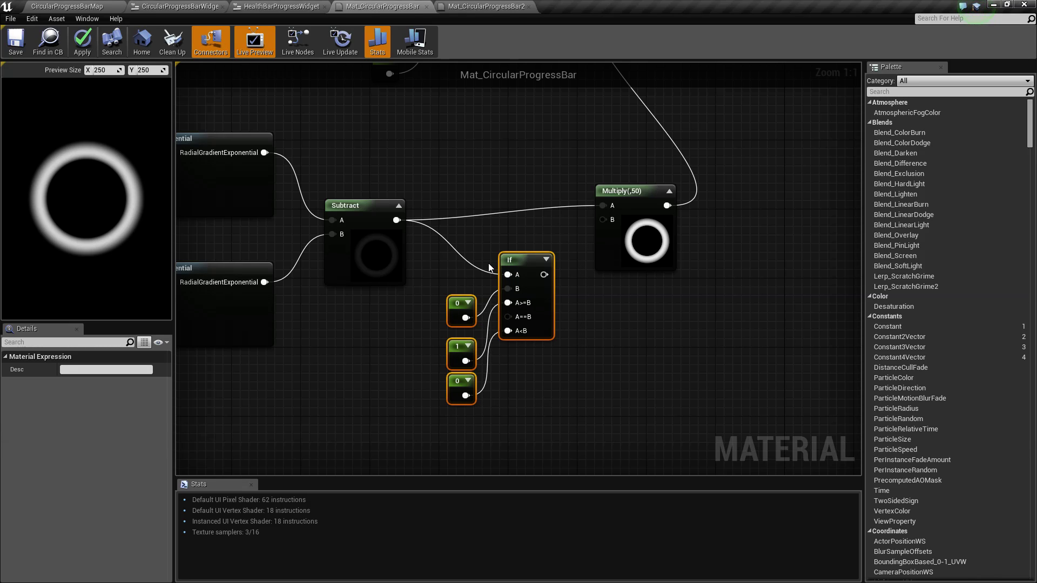
pyautogui.press('Delete')
# Move the Multiply(,50) node closer to the Subtract node and look over the cleaned-up ring section.
pyautogui.moveTo(489, 264); pyautogui.dragTo(481, 328, button='right')
pyautogui.moveTo(615, 262); pyautogui.dragTo(510, 270)
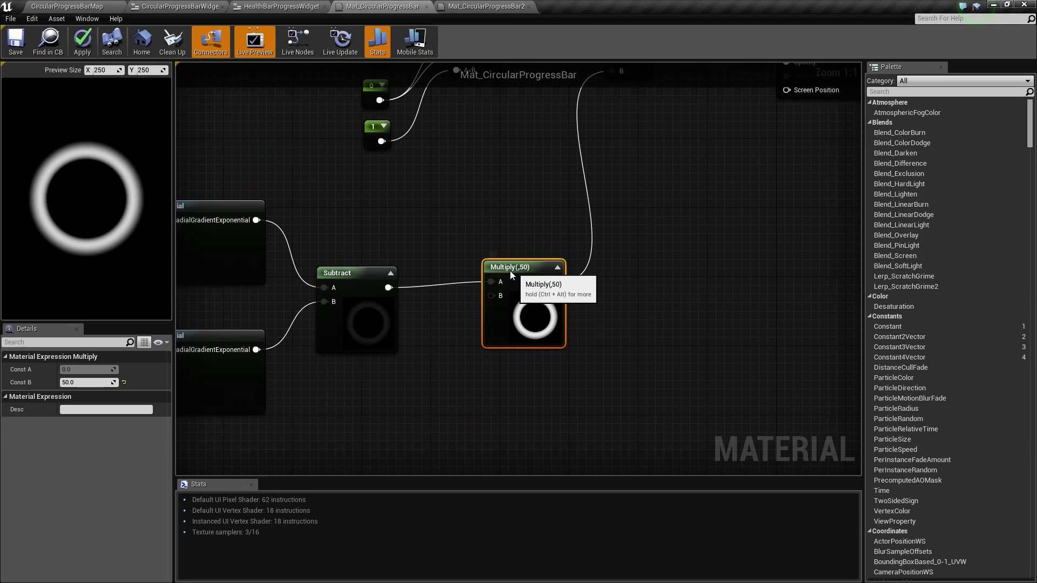
pyautogui.moveTo(478, 210); pyautogui.dragTo(730, 236, button='right')
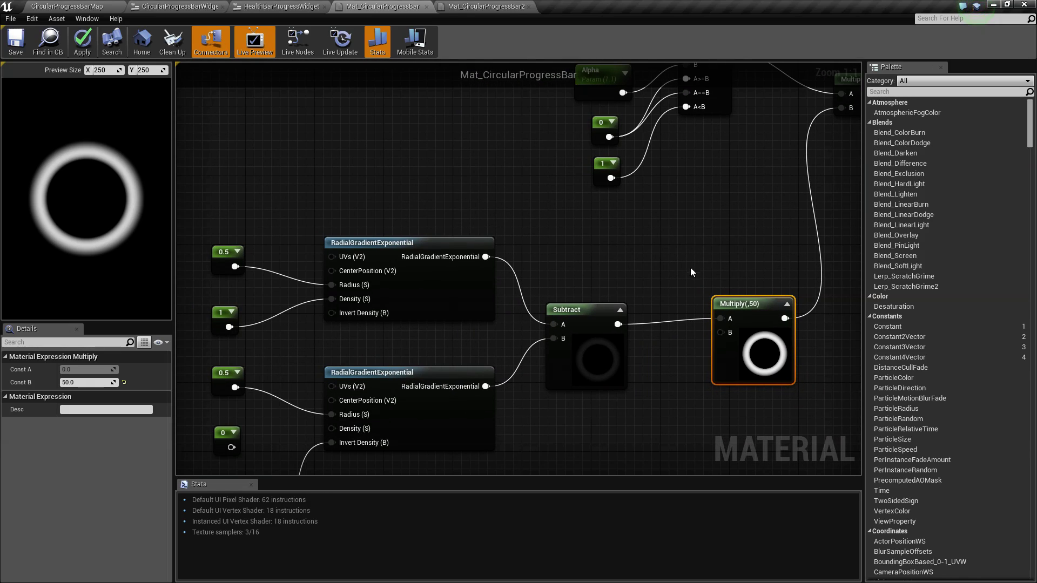
pyautogui.moveTo(751, 309); pyautogui.dragTo(646, 282, button='right')
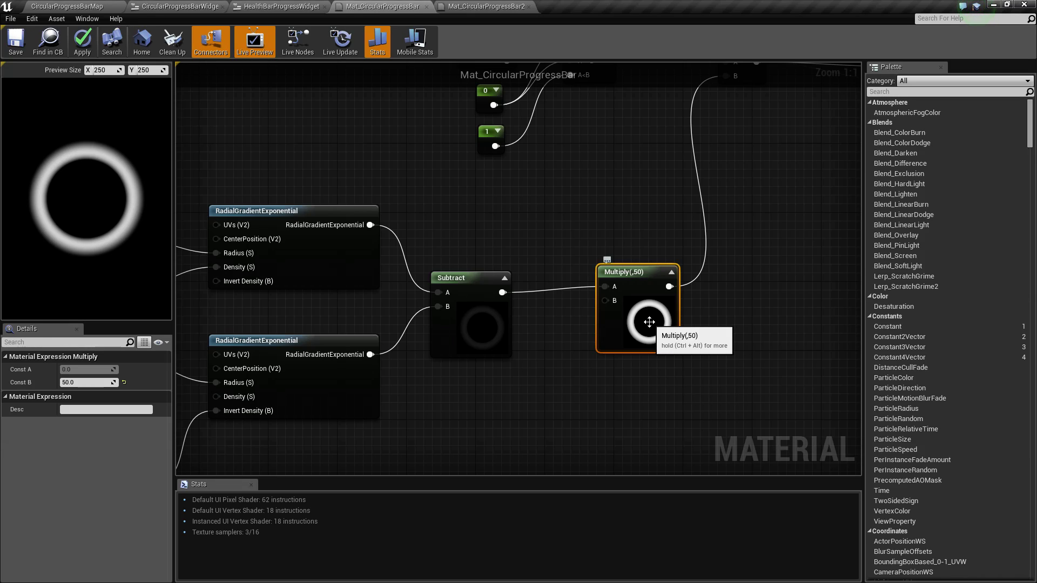
# Examine the upper progress nodes from Texture Sample through 1-x and Alpha to If, and inspect the Texture Sample's settings.
pyautogui.moveTo(605, 213); pyautogui.dragTo(587, 346, button='right')
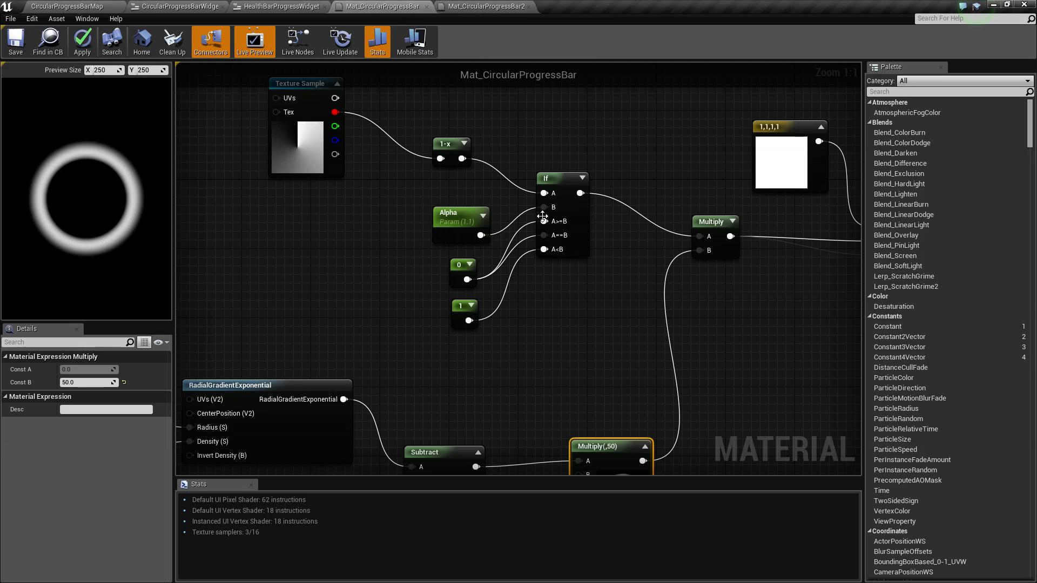
pyautogui.moveTo(543, 219); pyautogui.dragTo(582, 339, button='right')
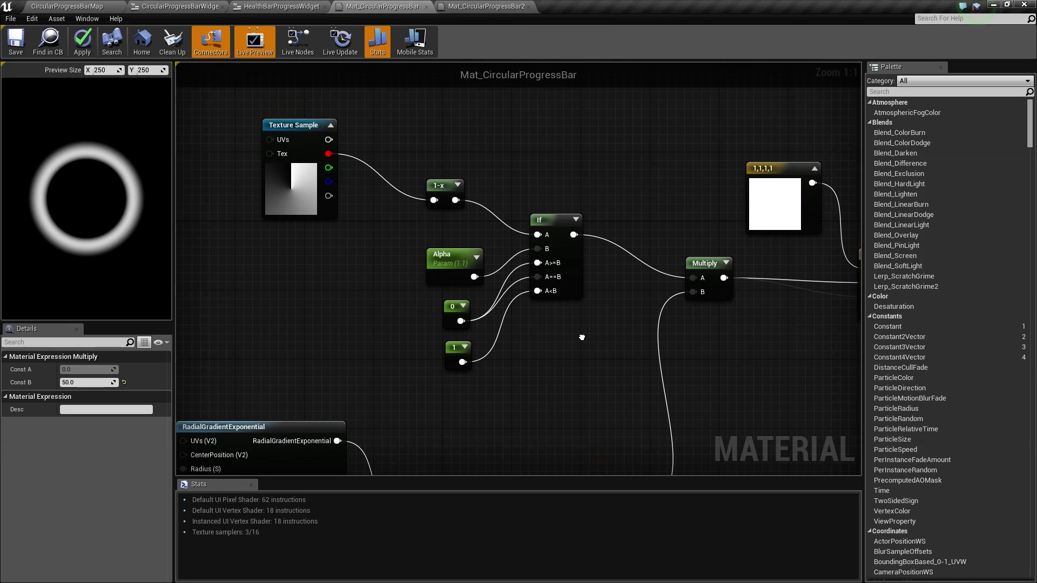
pyautogui.moveTo(241, 115); pyautogui.dragTo(615, 356)
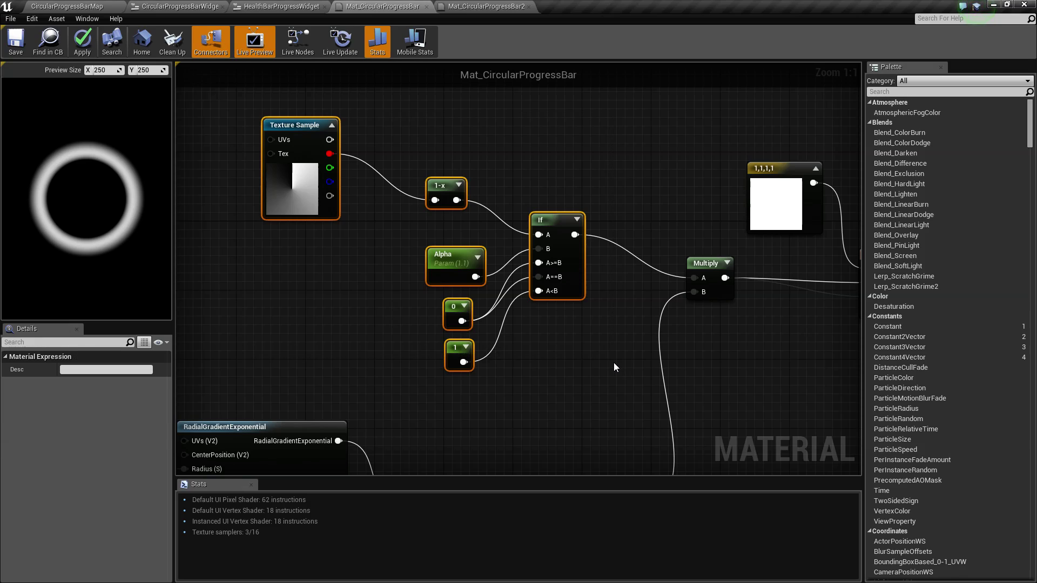
pyautogui.moveTo(327, 301); pyautogui.dragTo(339, 313, button='right')
pyautogui.moveTo(515, 198); pyautogui.dragTo(571, 325)
pyautogui.moveTo(246, 129); pyautogui.dragTo(351, 251)
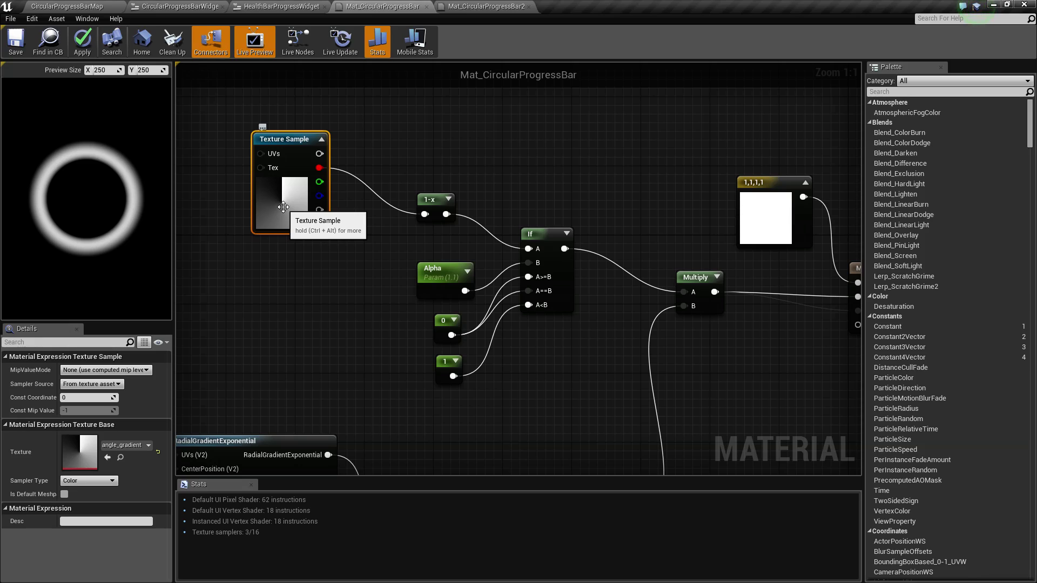
pyautogui.moveTo(360, 138); pyautogui.dragTo(440, 187, button='right')
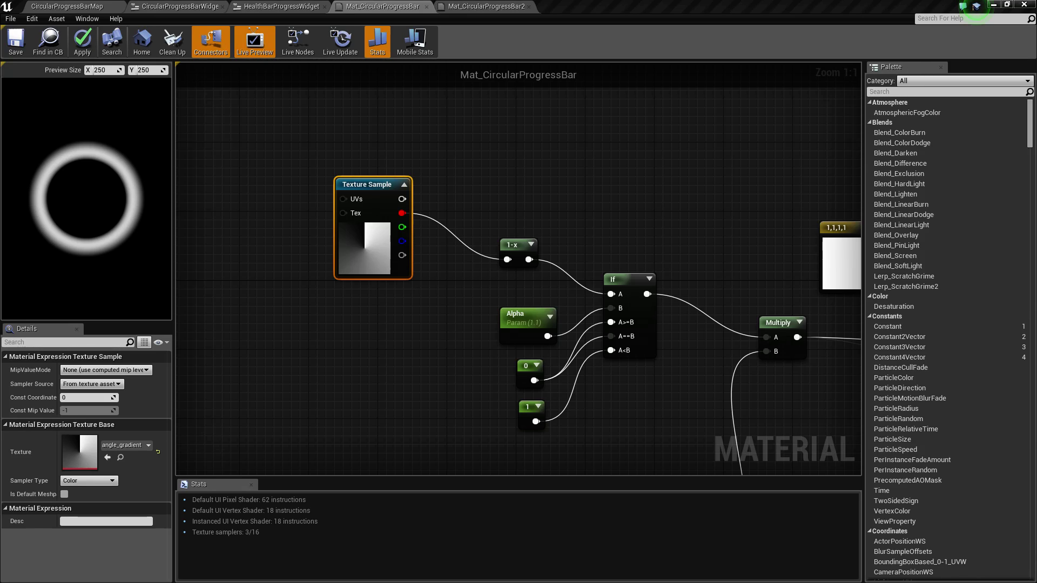
# Switch to Chrome, return to the angular gradient search results, and open the Filter Forge Wiki's Angle Gradient page from its image result.
pyautogui.hotkey('alt', 'Tab')
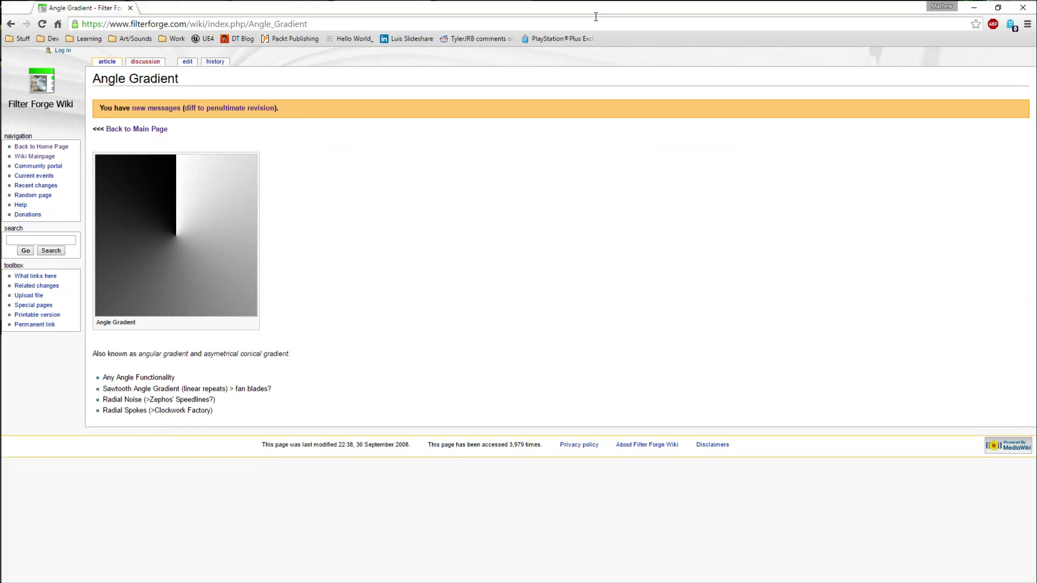
pyautogui.click(10, 24)
pyautogui.click(10, 25)
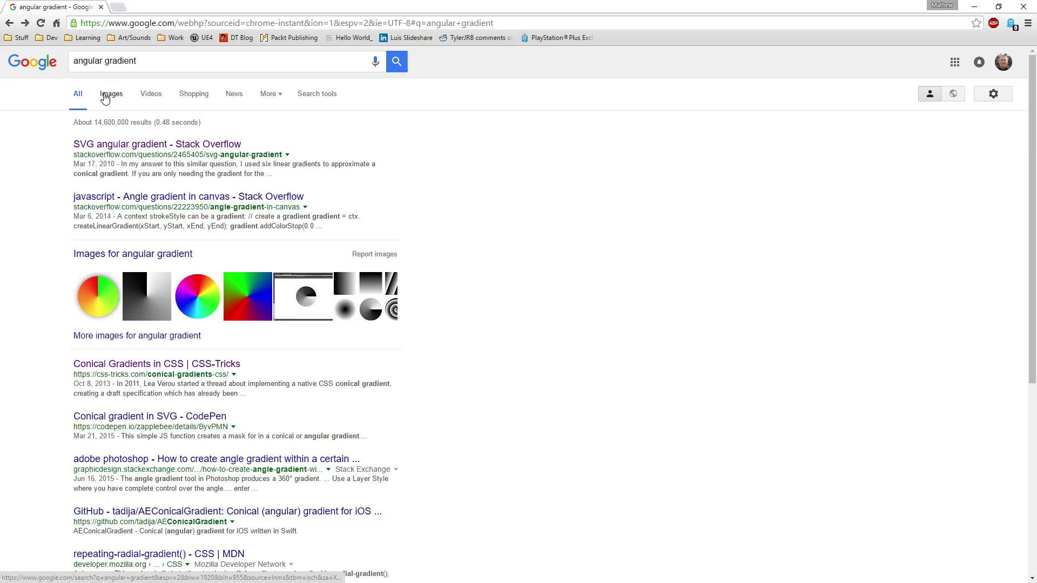
pyautogui.click(158, 294)
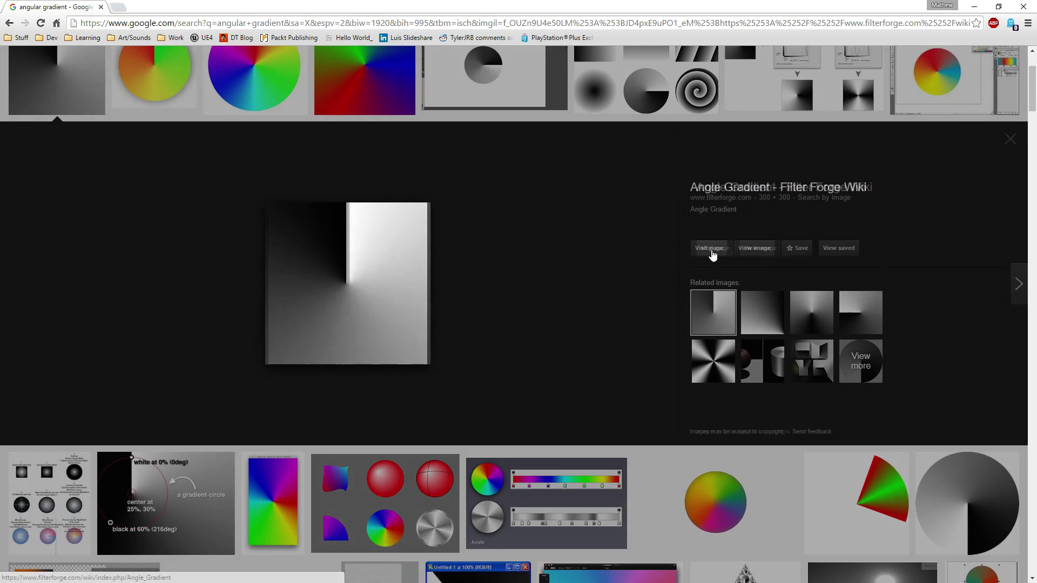
pyautogui.click(711, 249)
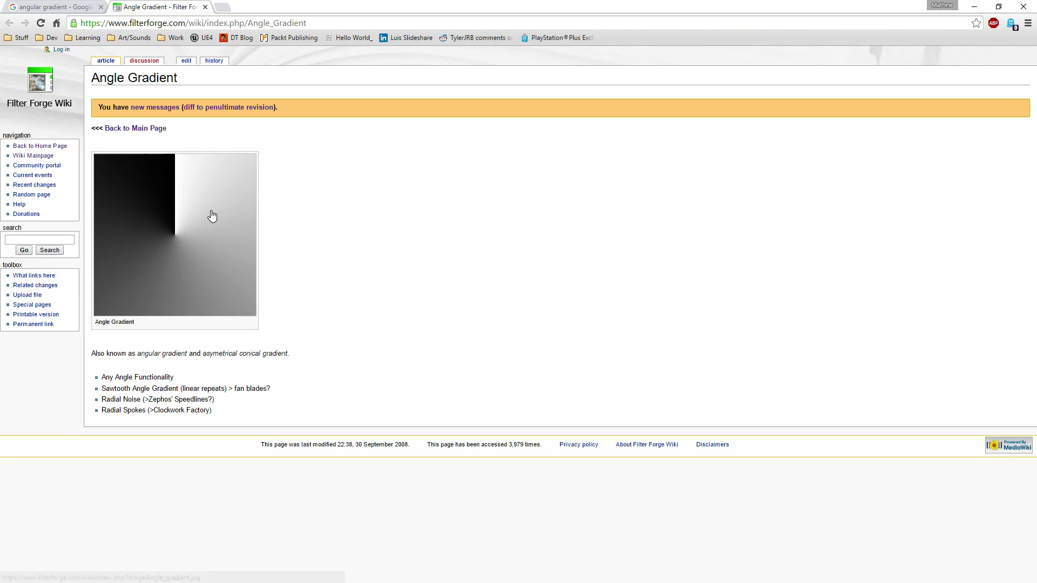
# Look through the wiki's Gradient Types overview and return to the Angle Gradient page.
pyautogui.click(135, 130)
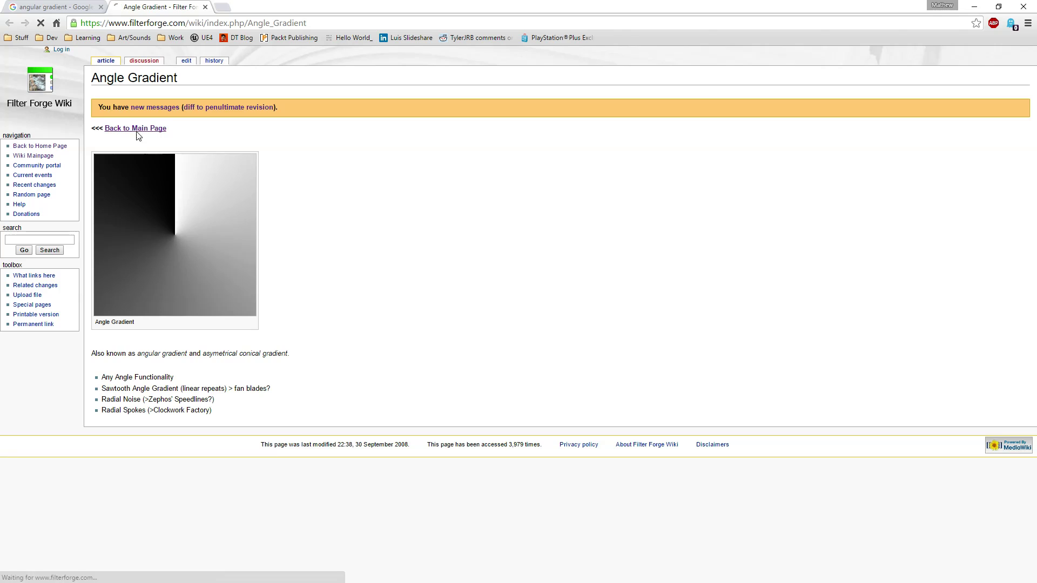
pyautogui.scroll(-2, 266, 382)
pyautogui.scroll(2, 265, 382)
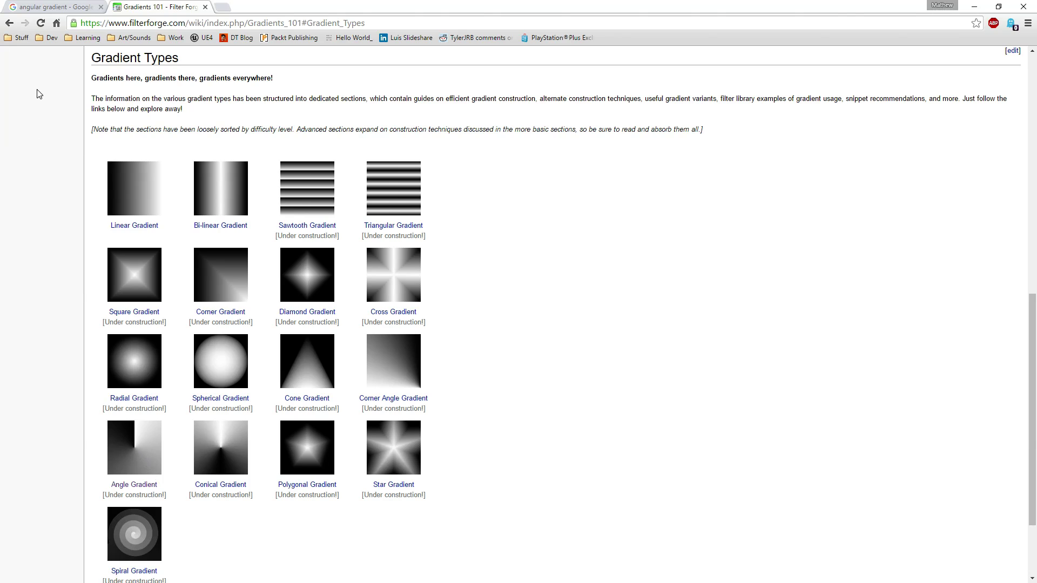
pyautogui.click(9, 23)
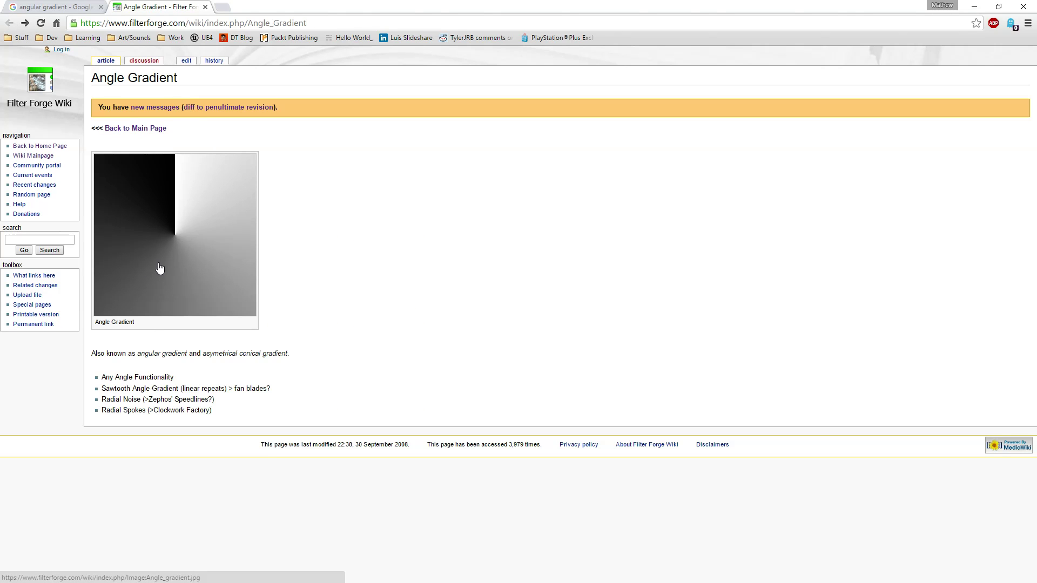
# Open the Angle gradient.jpg file page, check the image's save options, close the page, and return to Unreal Engine.
pyautogui.click(198, 224)
pyautogui.rightClick(164, 194)
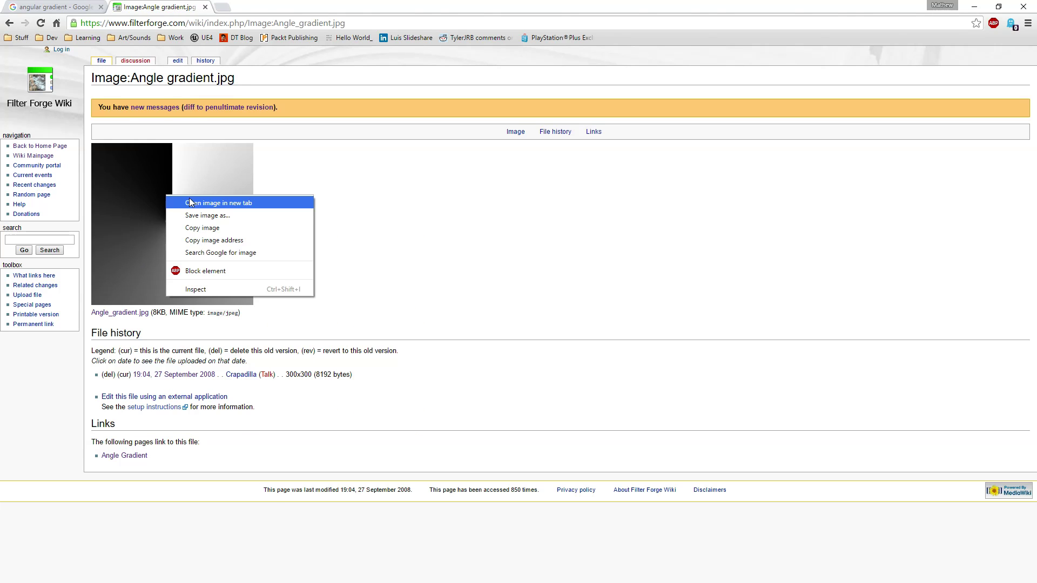
pyautogui.click(160, 198)
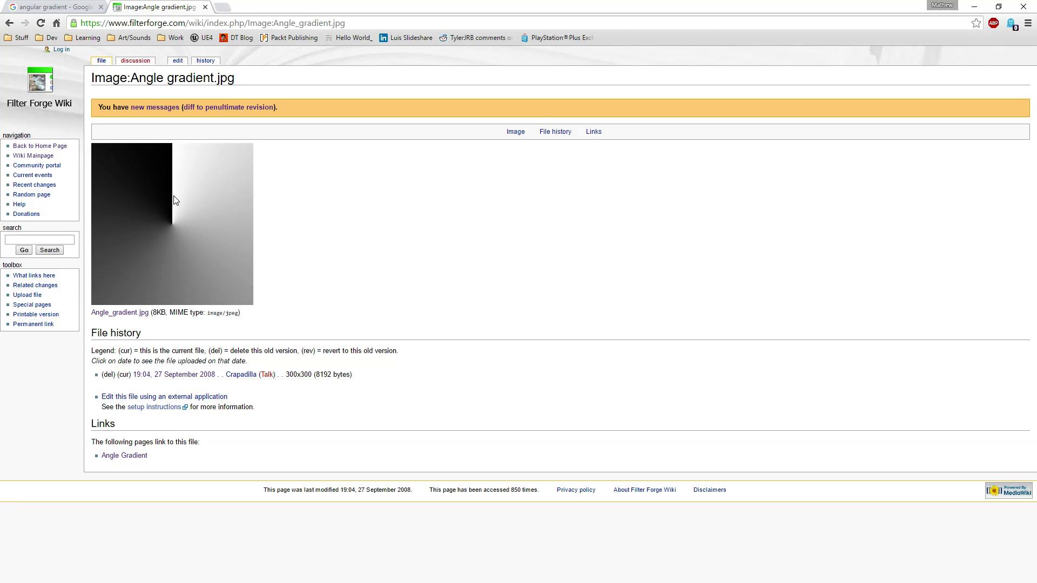
pyautogui.click(205, 7)
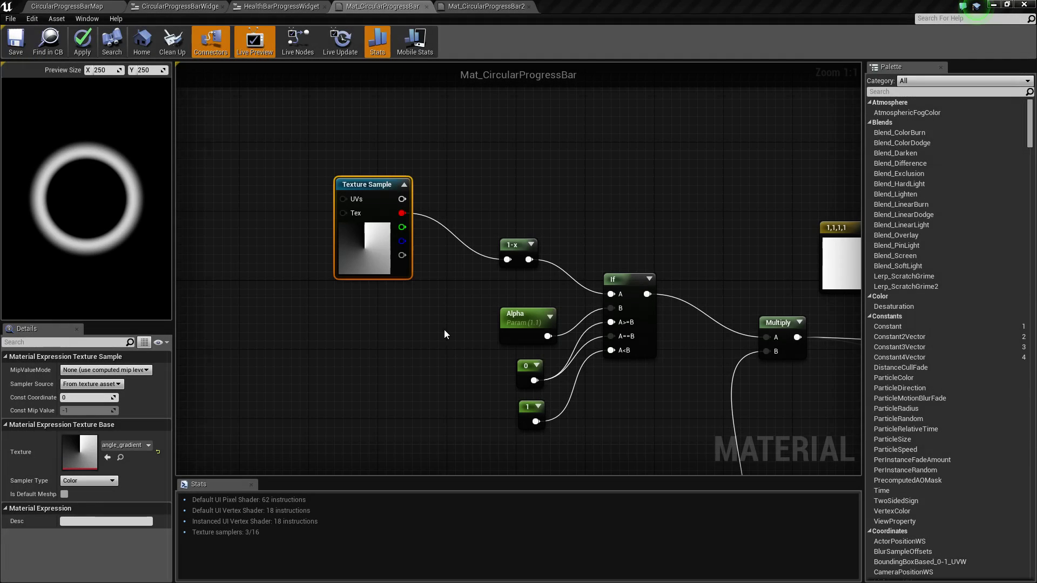
# Open the Texture Sample's angle_gradient texture to inspect it, close it, and return to the Mat_CircularProgressBar graph.
pyautogui.doubleClick(90, 442)
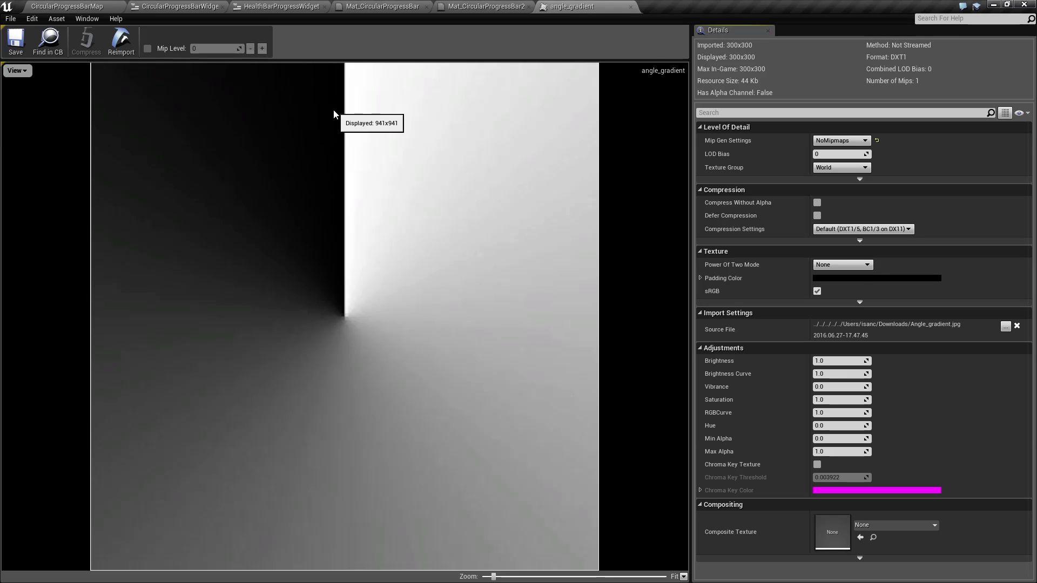
pyautogui.click(630, 6)
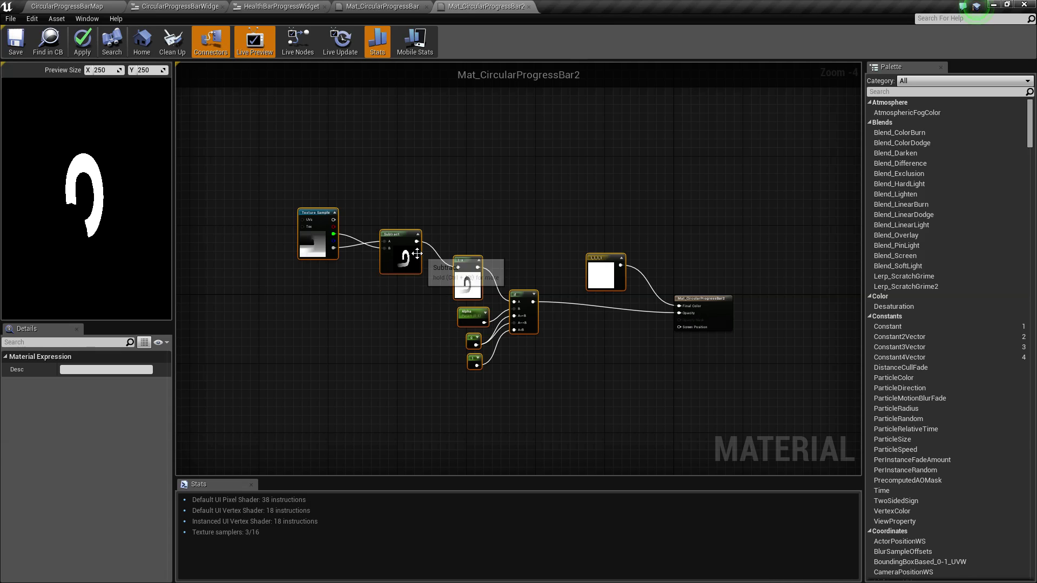
pyautogui.click(383, 7)
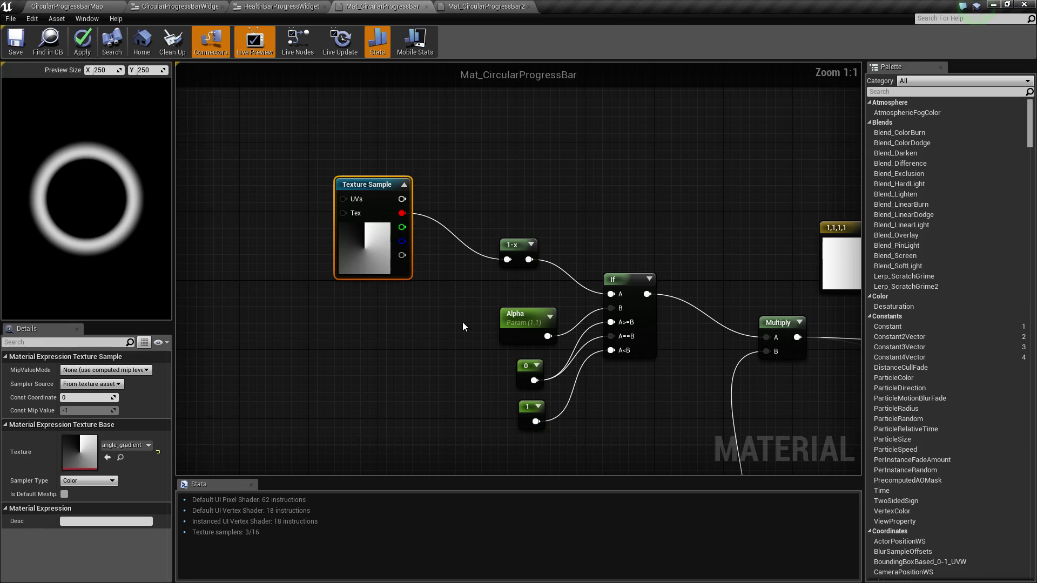
# Set the Alpha parameter's default value to 0.
pyautogui.moveTo(462, 322); pyautogui.dragTo(378, 251, button='right')
pyautogui.click(432, 244)
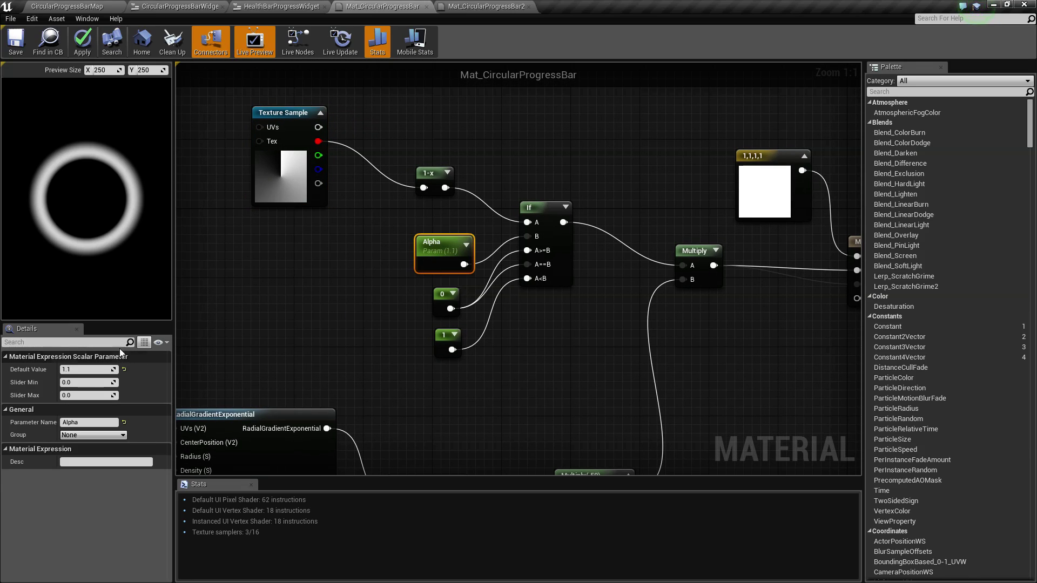
pyautogui.click(96, 370)
pyautogui.write('0')
pyautogui.press('Return')
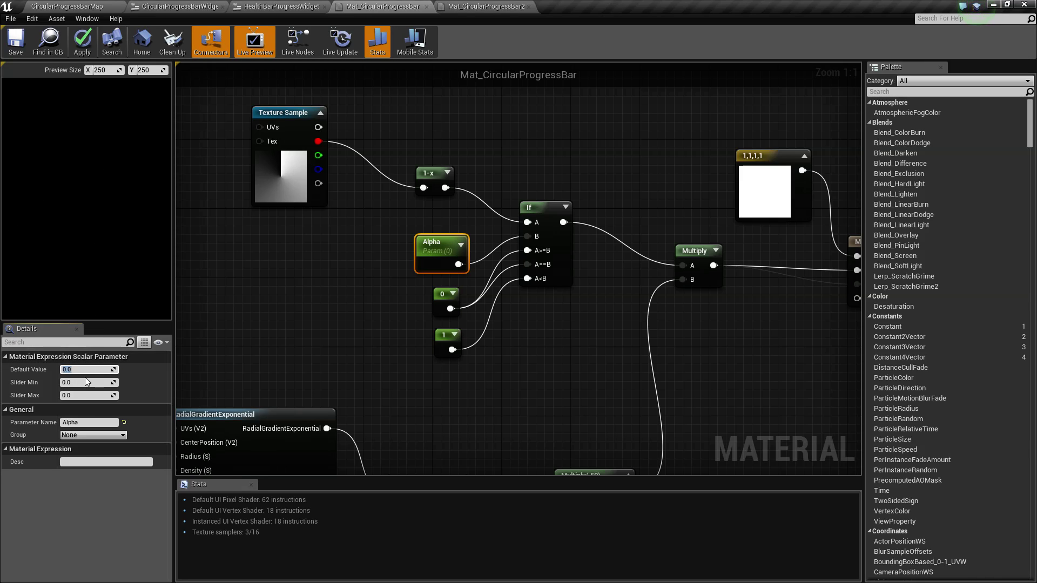
# Set the Alpha parameter's default value to 0.5, and then raise it to 0.8.
pyautogui.write('0.5')
pyautogui.press('Return')
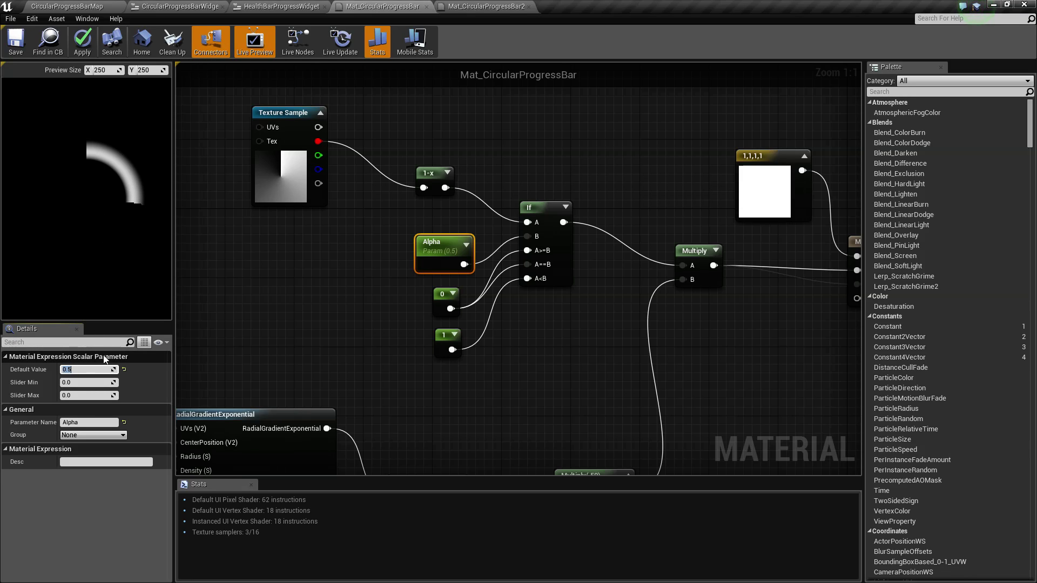
pyautogui.write('.8')
pyautogui.press('Return')
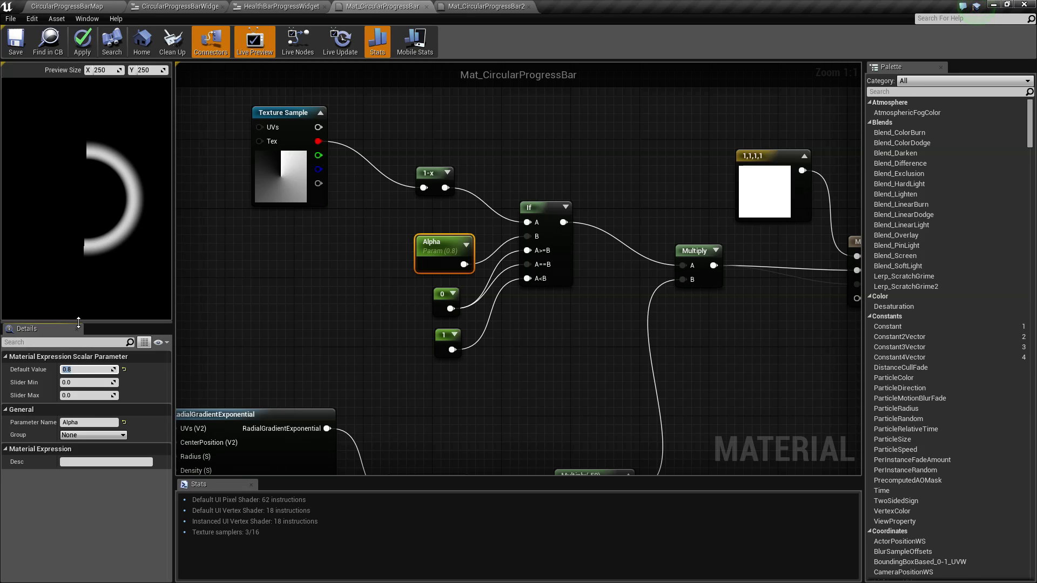
# Open the Texture Sample's angle_gradient texture to examine its gradient, close it, and return to the Mat_CircularProgressBar graph.
pyautogui.doubleClick(282, 179)
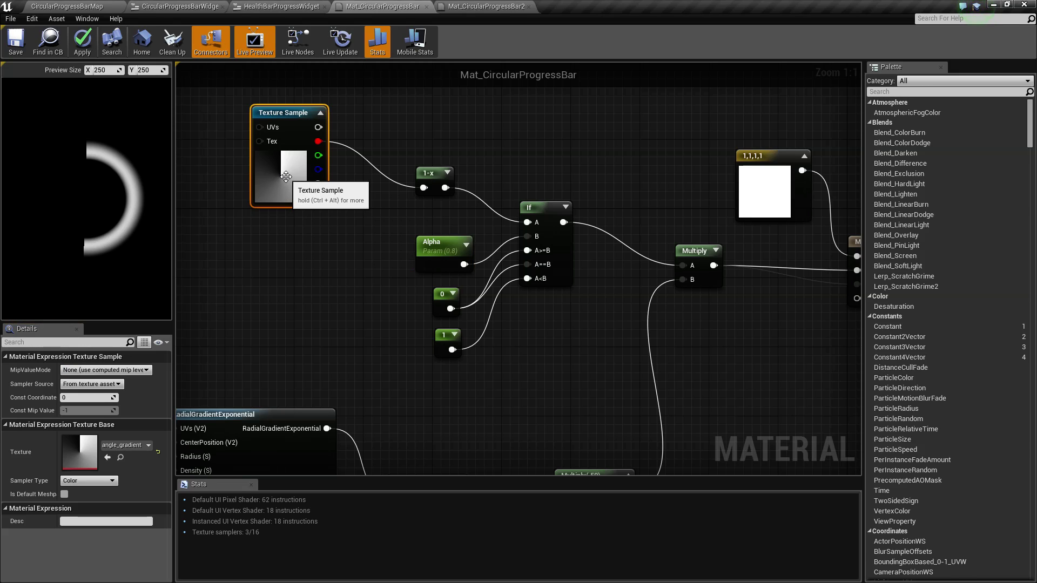
pyautogui.doubleClick(165, 462)
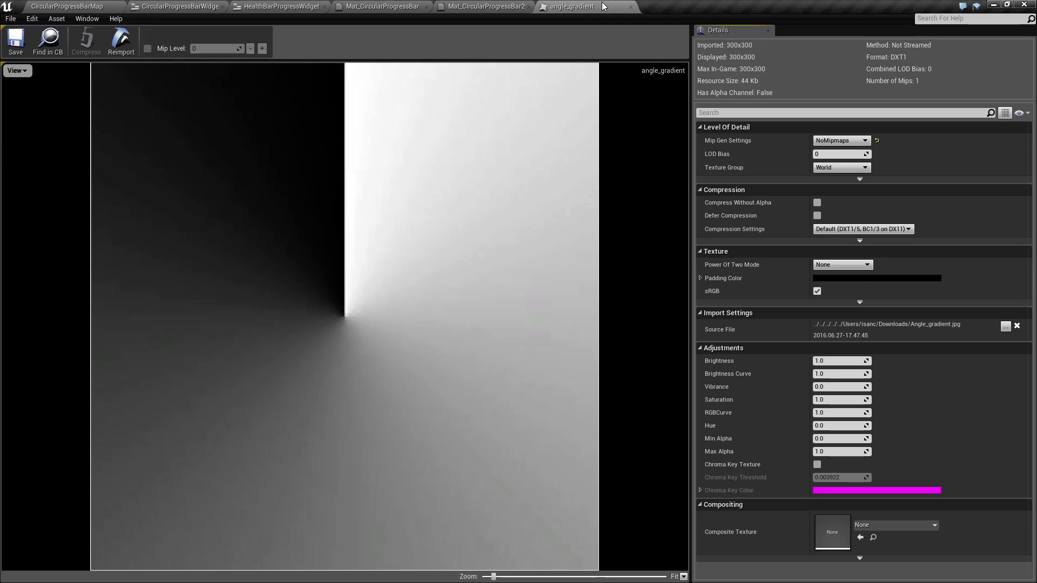
pyautogui.click(631, 7)
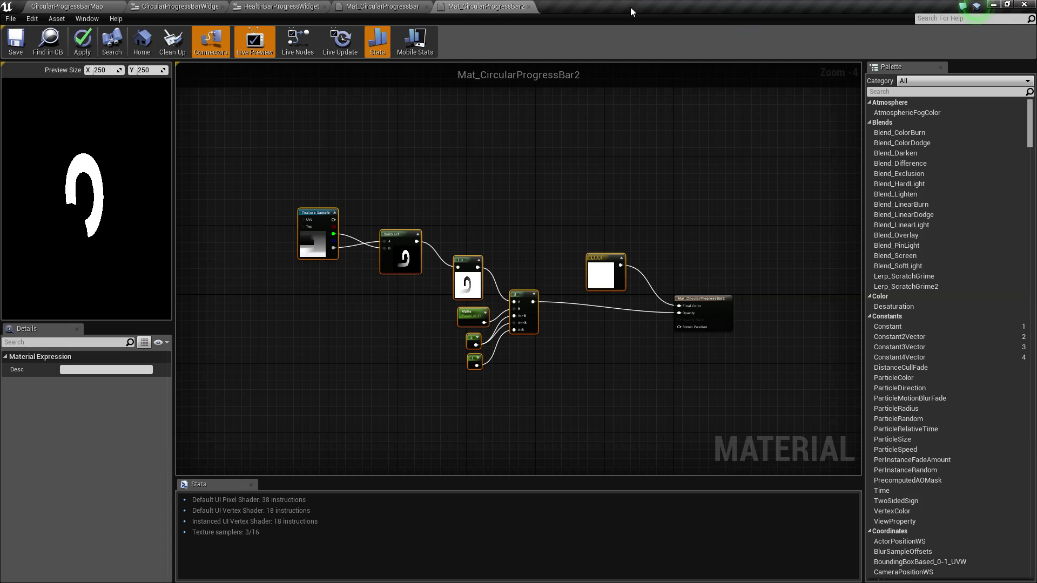
pyautogui.click(383, 7)
# Set the Alpha parameter's default value to 1, and then raise it to 1.1.
pyautogui.moveTo(337, 302); pyautogui.dragTo(378, 324, button='right')
pyautogui.click(458, 271)
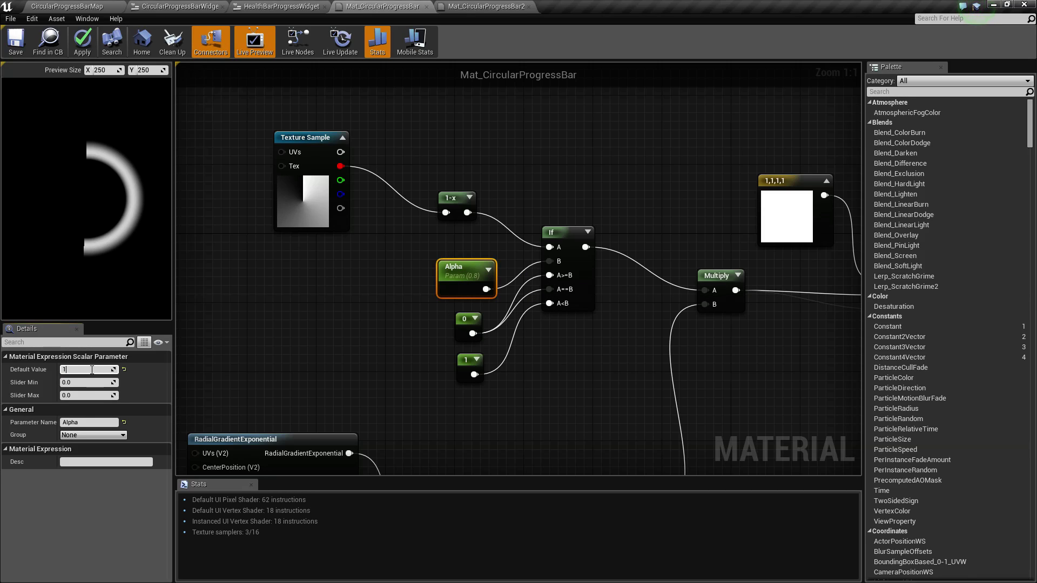
pyautogui.press('Return')
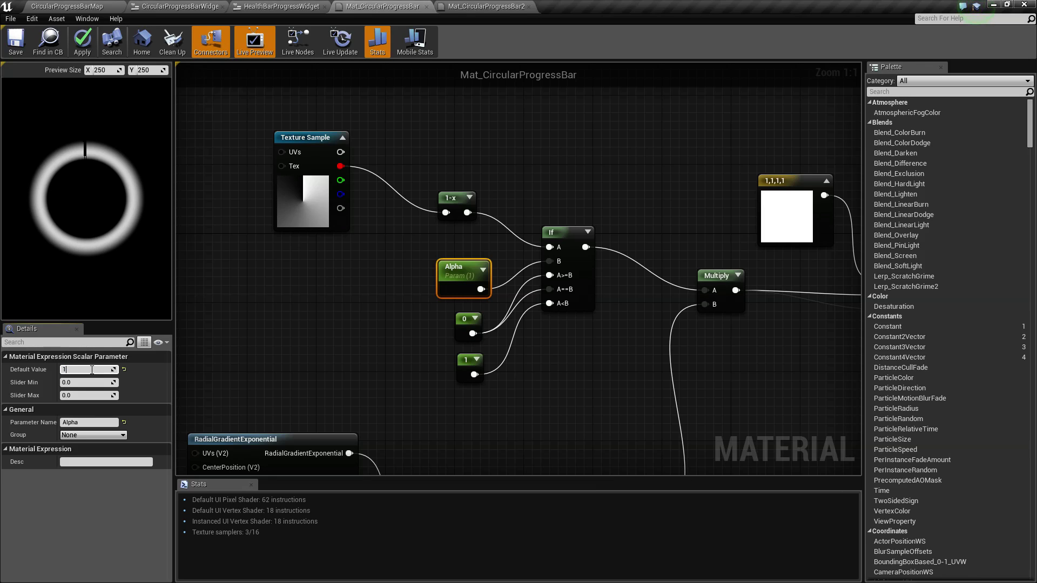
pyautogui.write('1.1')
pyautogui.press('Return')
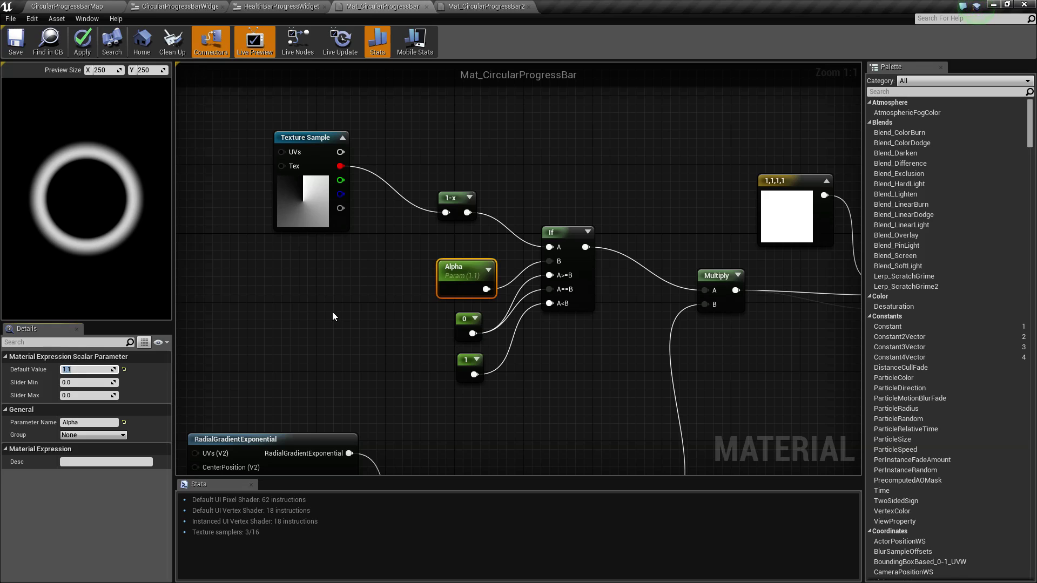
# Check the If node, and set the Alpha parameter's default value to 0.5.
pyautogui.moveTo(332, 312); pyautogui.dragTo(283, 320, button='right')
pyautogui.click(356, 300)
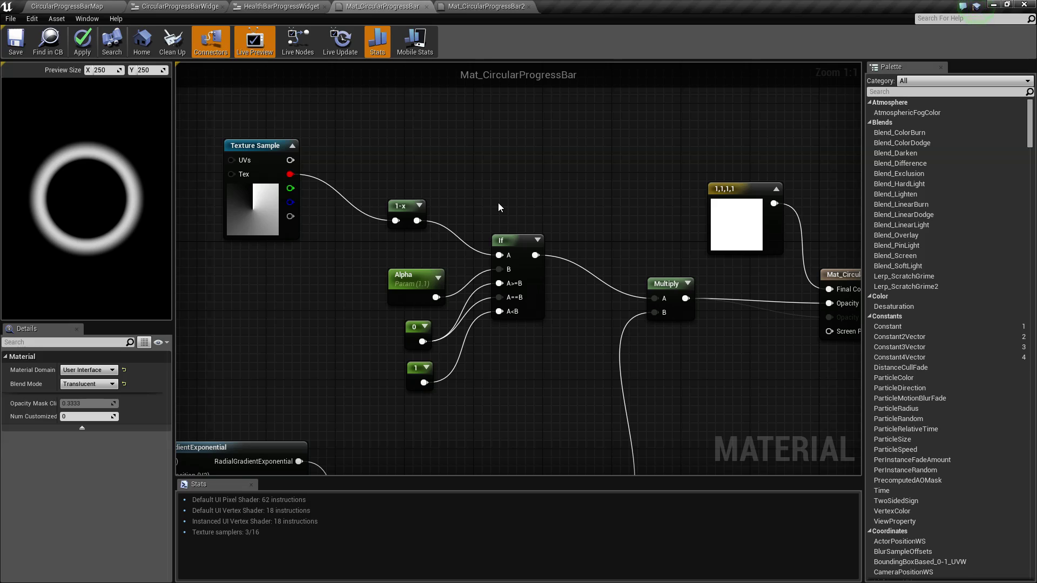
pyautogui.moveTo(498, 207)
pyautogui.mouseDown(button='right')
pyautogui.moveTo(493, 180)
pyautogui.moveTo(497, 193)
pyautogui.mouseUp(button='right')
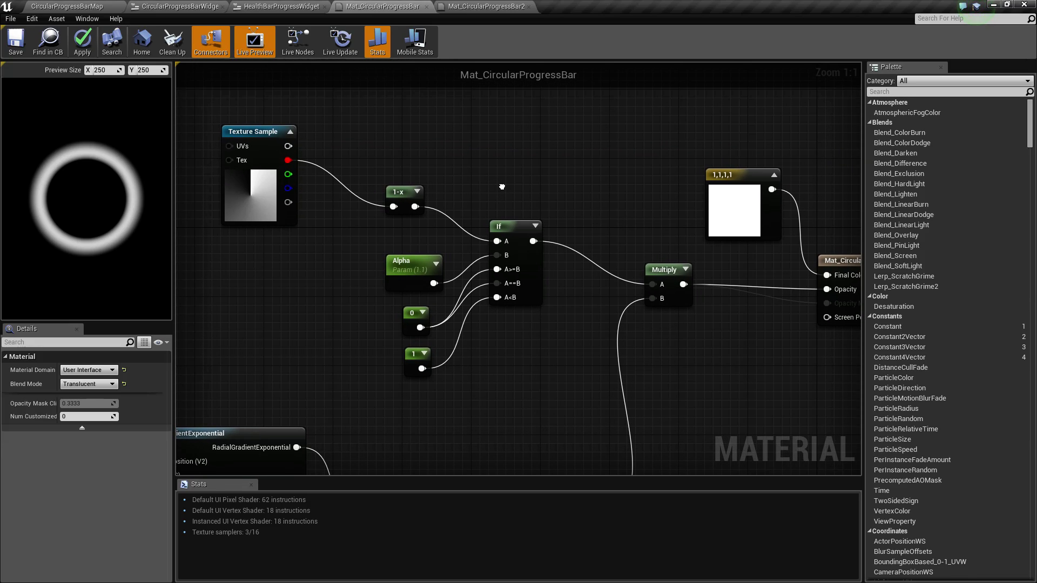
pyautogui.click(499, 226)
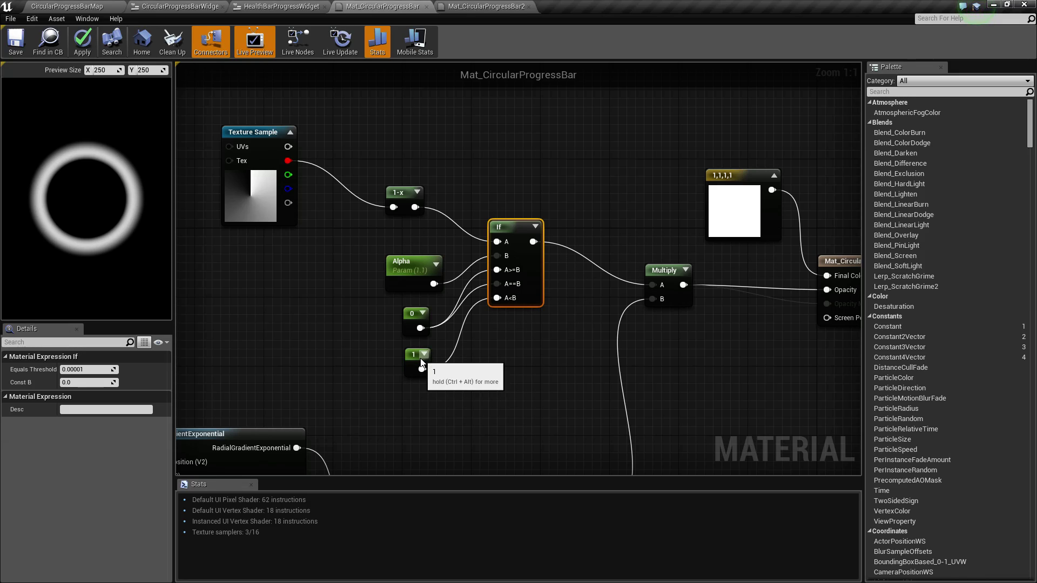
pyautogui.click(412, 258)
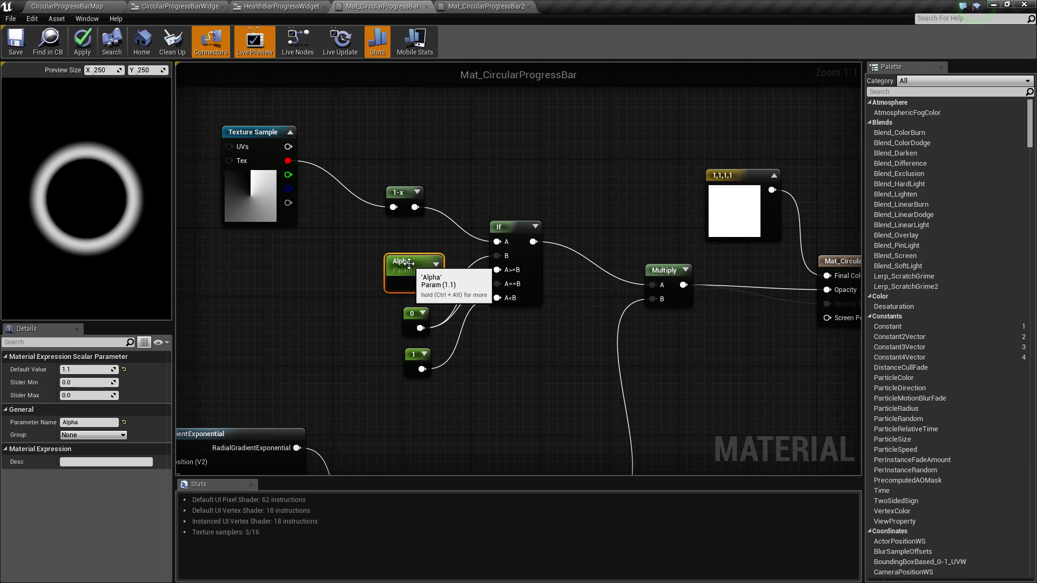
pyautogui.write('0.5')
pyautogui.press('Return')
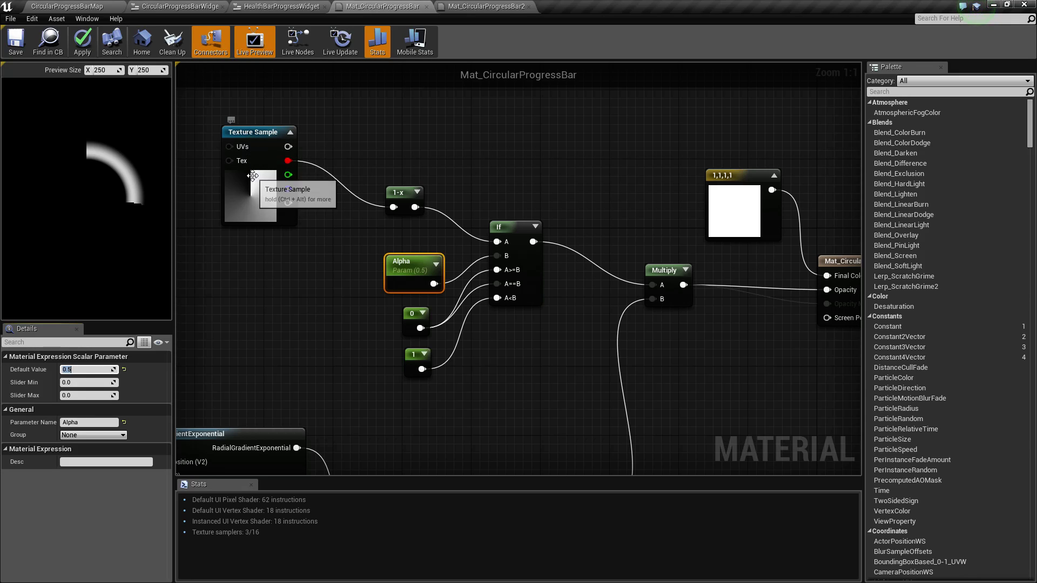
# Bypass the 1-x node by moving it aside and wiring the Texture Sample's red output directly to the If node's A input, and save.
pyautogui.click(416, 193)
pyautogui.click(417, 193)
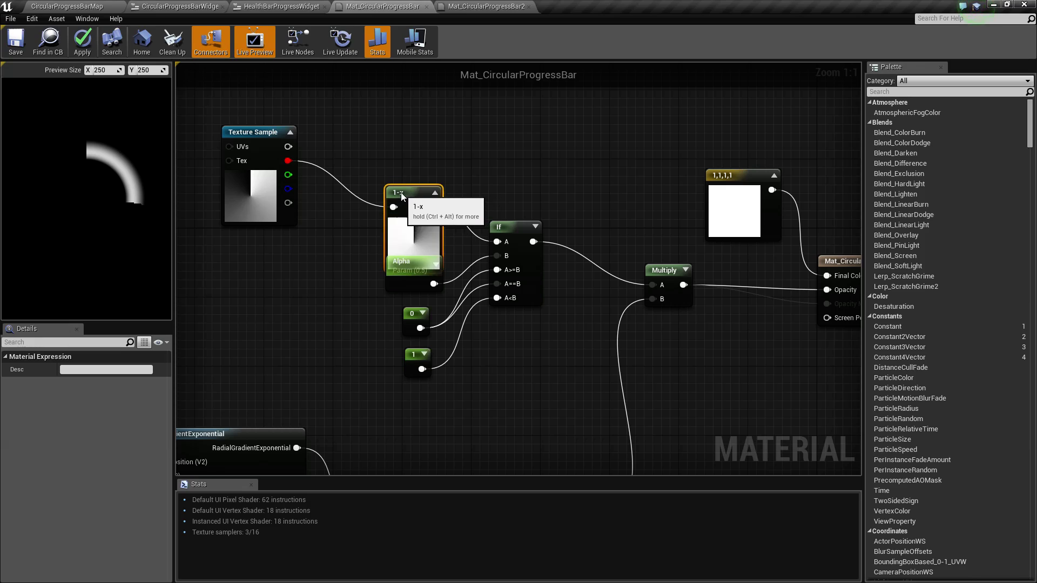
pyautogui.moveTo(400, 192); pyautogui.dragTo(426, 116)
pyautogui.moveTo(288, 161); pyautogui.dragTo(497, 242)
pyautogui.moveTo(440, 120); pyautogui.dragTo(448, 118)
pyautogui.keyDown('alt'); pyautogui.click(428, 129); pyautogui.keyUp('alt')
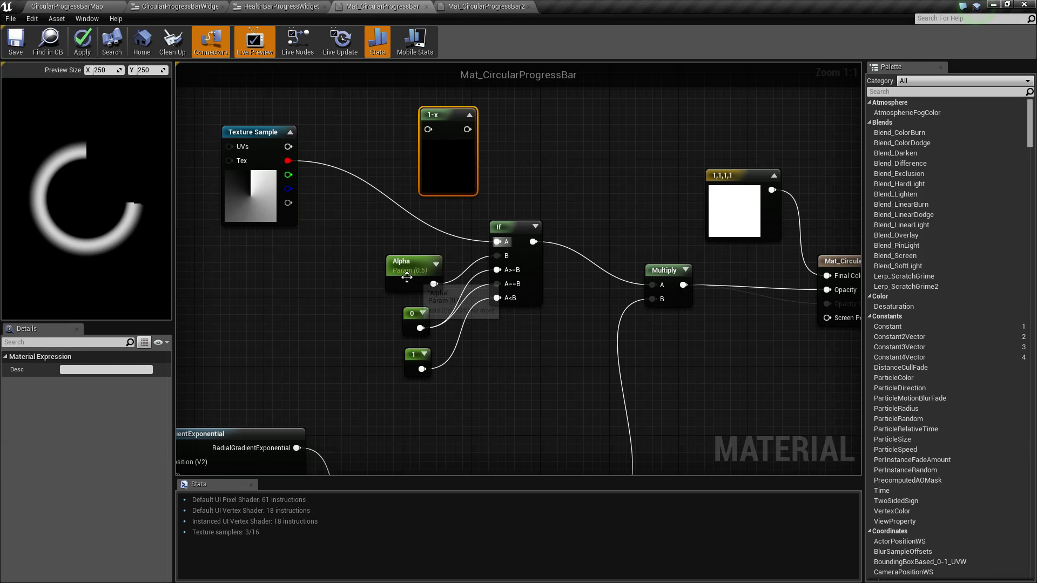
pyautogui.click(402, 273)
pyautogui.click(22, 41)
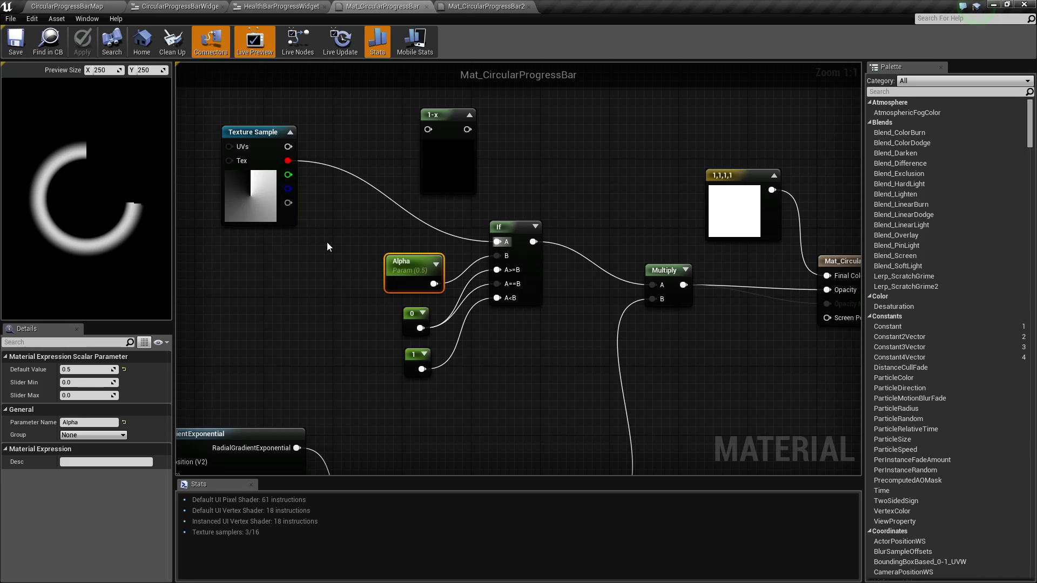
# Move the Texture Sample node closer to the If node, and close the Stats panel.
pyautogui.moveTo(356, 222); pyautogui.dragTo(371, 218, button='right')
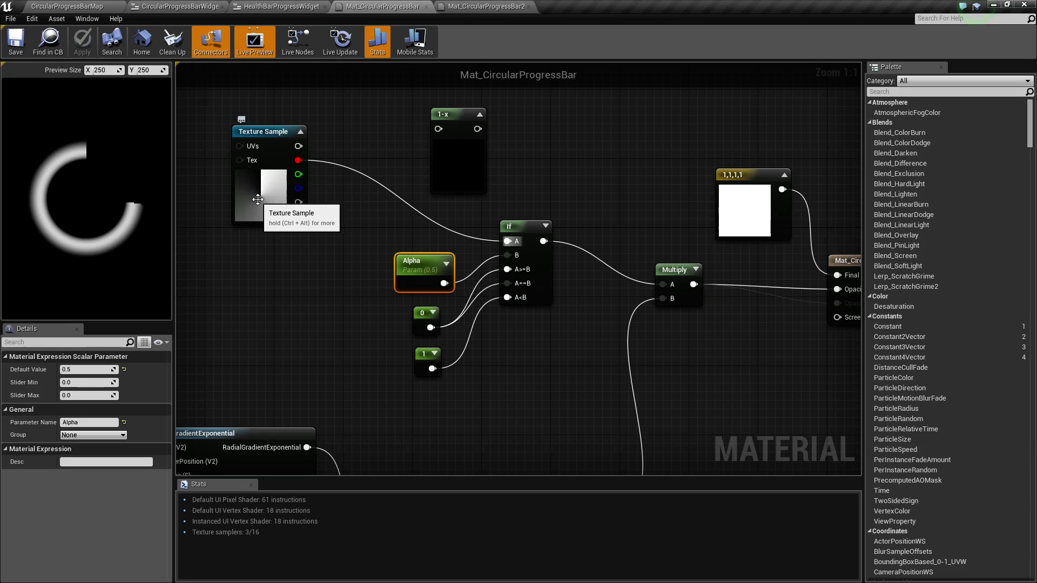
pyautogui.scroll(7, 318, 208)
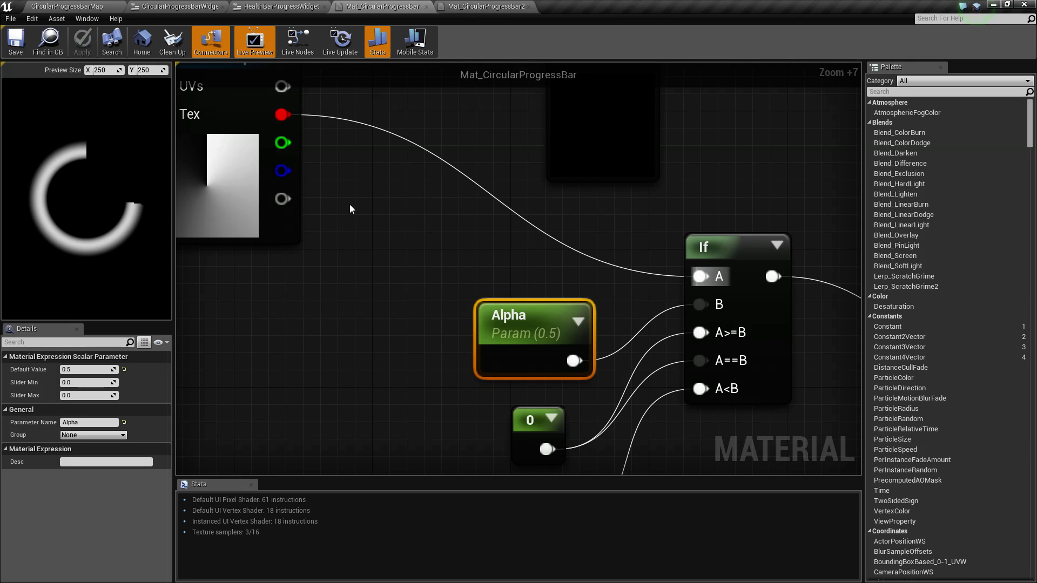
pyautogui.click(425, 273)
pyautogui.moveTo(426, 273); pyautogui.dragTo(463, 337, button='right')
pyautogui.moveTo(216, 290); pyautogui.dragTo(408, 327)
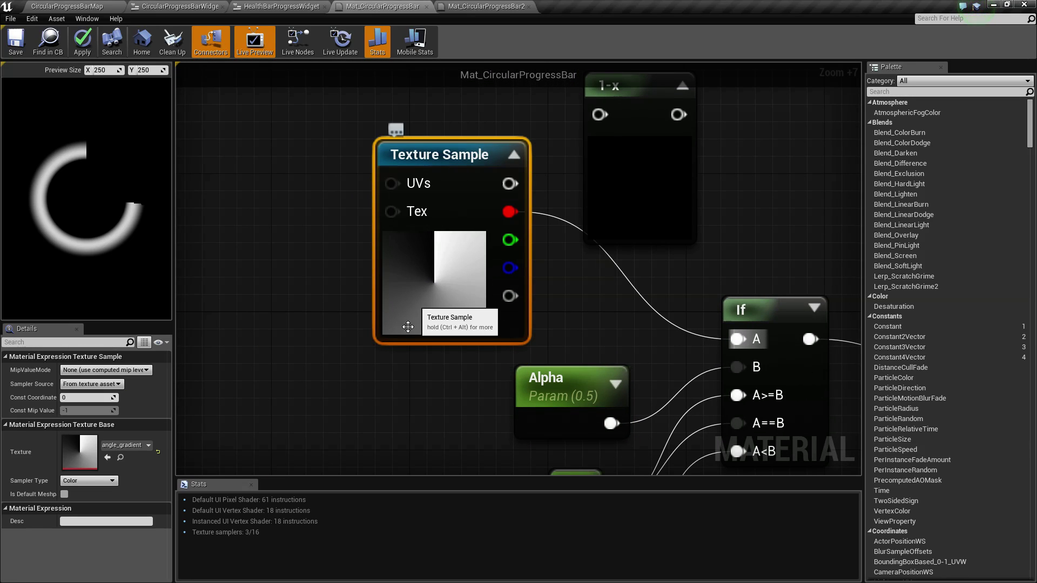
pyautogui.moveTo(408, 327); pyautogui.dragTo(283, 297, button='right')
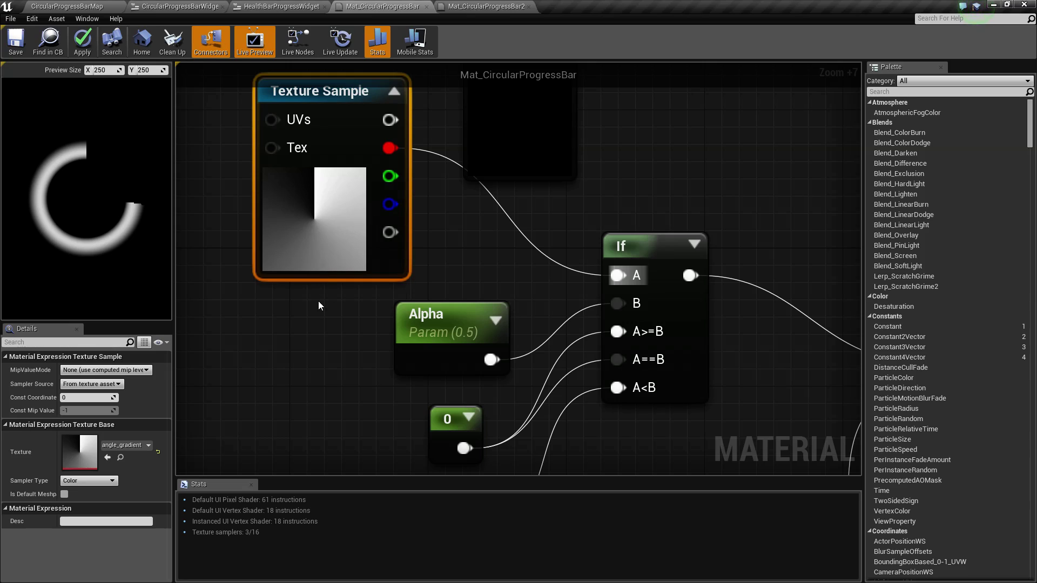
pyautogui.scroll(-1, 316, 340)
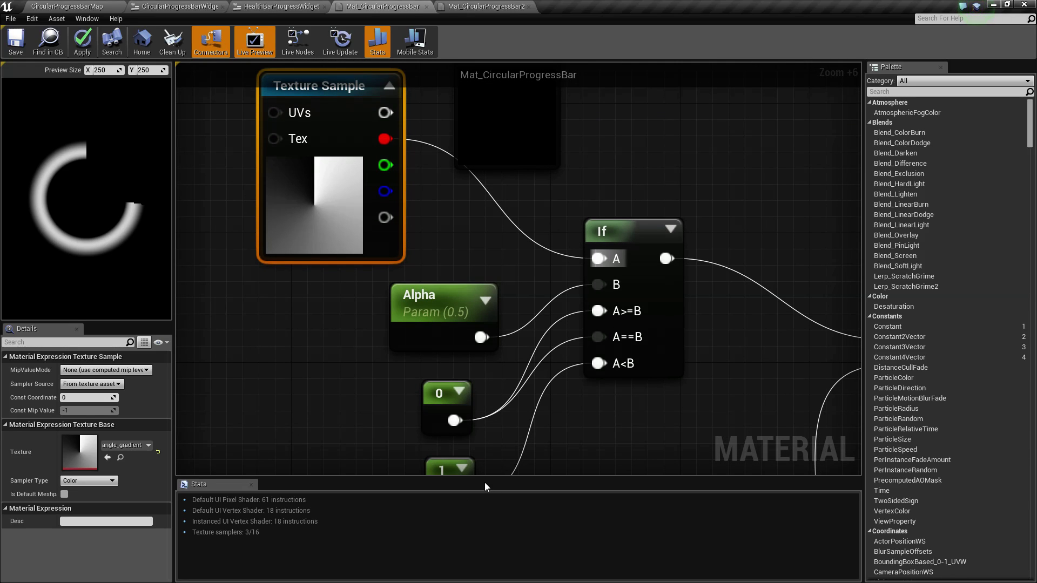
pyautogui.click(251, 484)
# Review the If node's inputs, and set the Alpha parameter's default value to 0.4.
pyautogui.moveTo(315, 384); pyautogui.dragTo(324, 419, button='right')
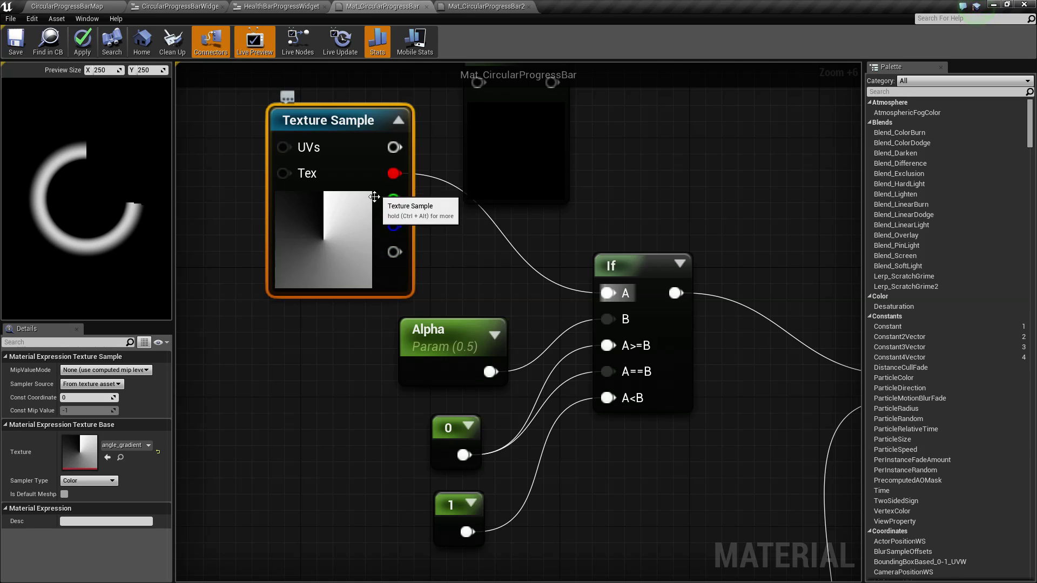
pyautogui.moveTo(462, 238); pyautogui.dragTo(407, 244, button='right')
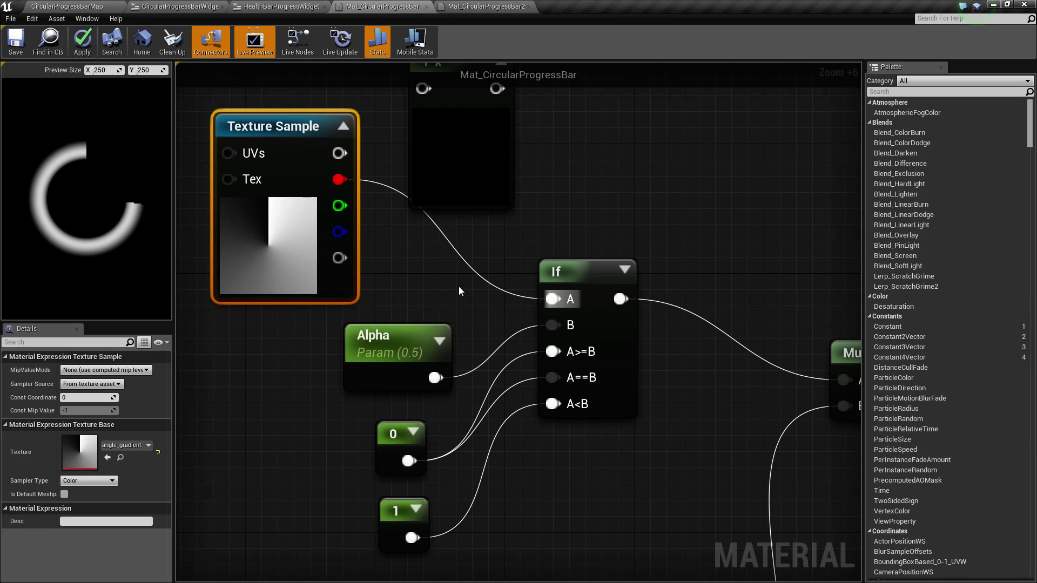
pyautogui.moveTo(459, 286); pyautogui.dragTo(458, 229, button='right')
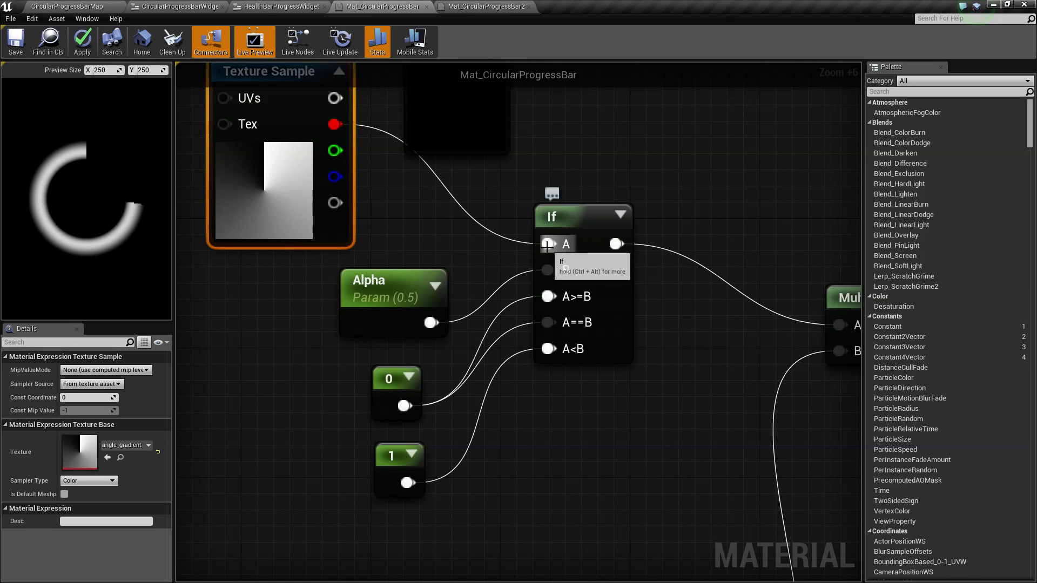
pyautogui.moveTo(550, 296); pyautogui.dragTo(547, 261, button='right')
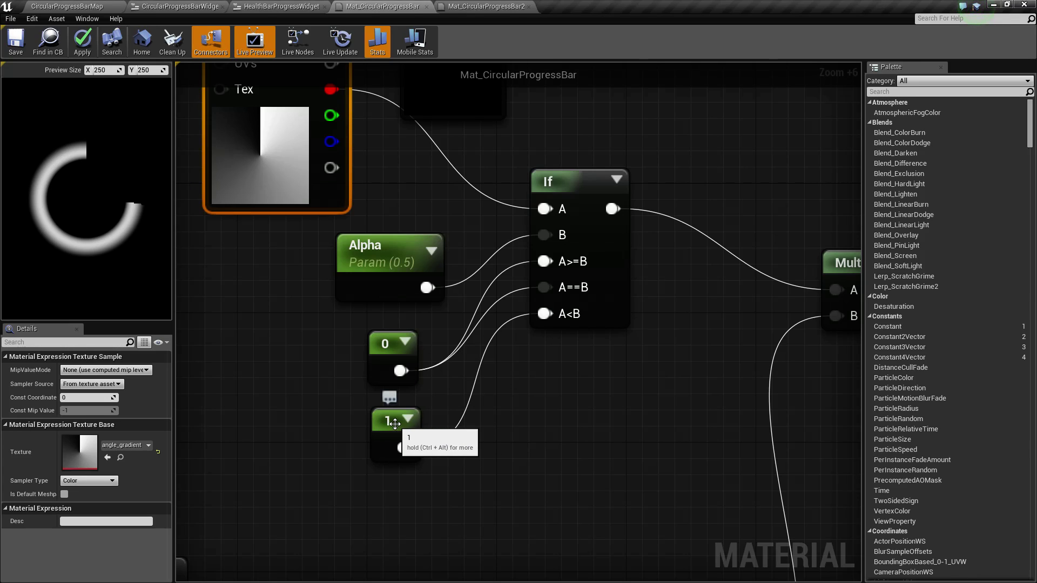
pyautogui.moveTo(461, 383); pyautogui.dragTo(491, 413, button='right')
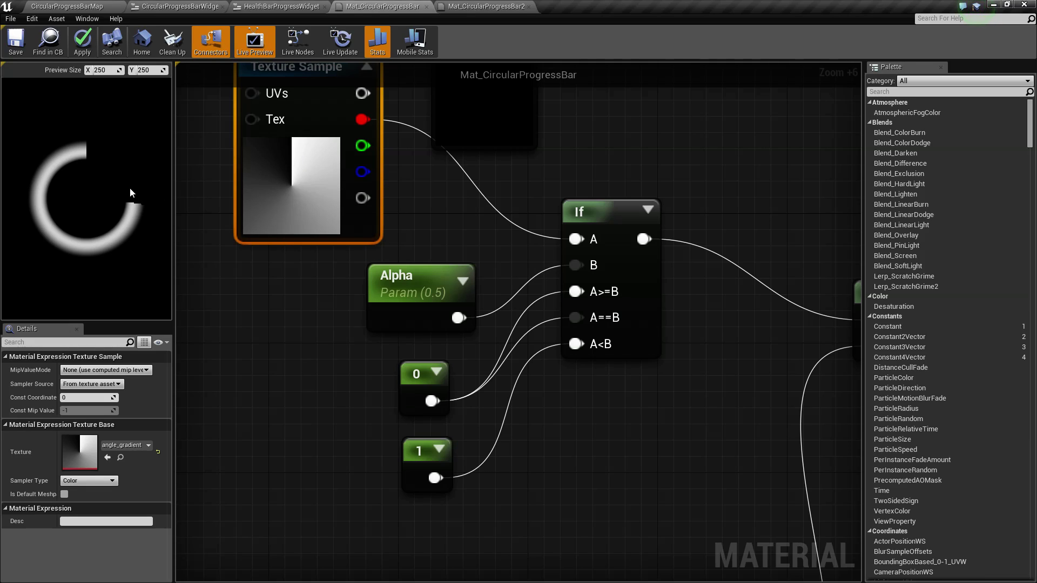
pyautogui.click(413, 289)
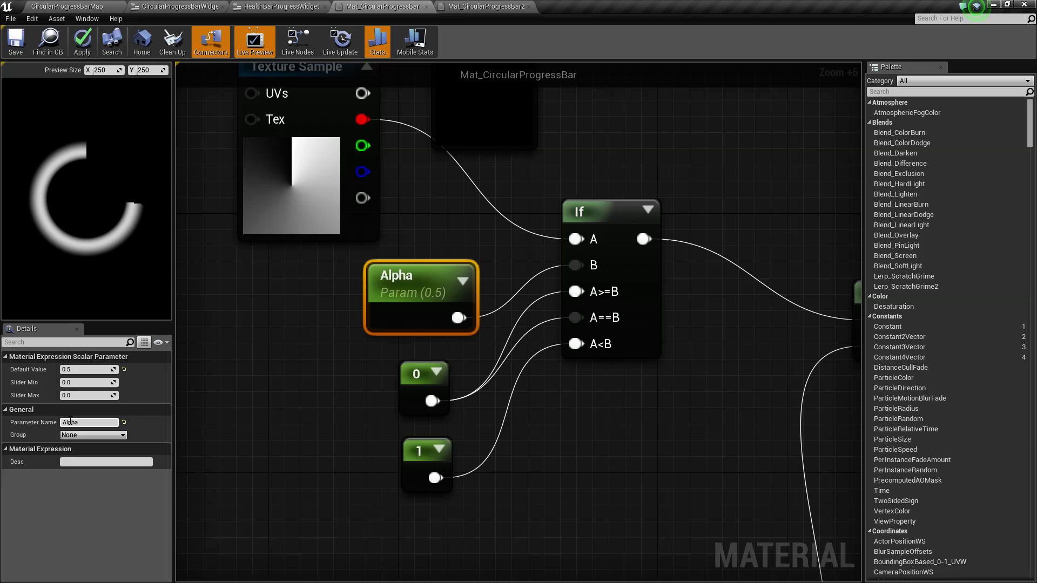
pyautogui.click(87, 369)
pyautogui.write('.4')
pyautogui.press('Return')
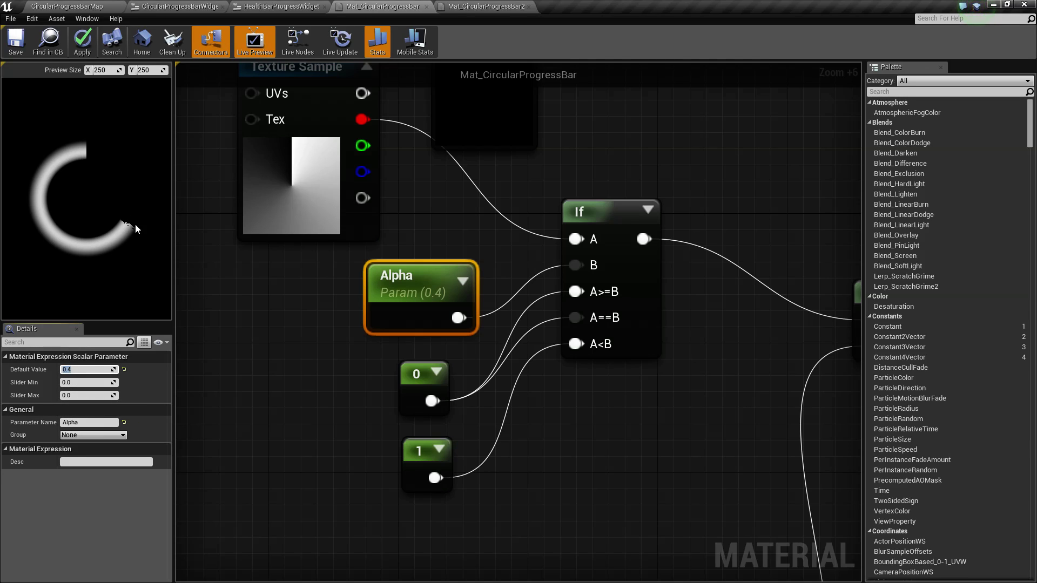
# Set the Alpha parameter's default value to 0.3, and then raise it to 0.8.
pyautogui.press('Return')
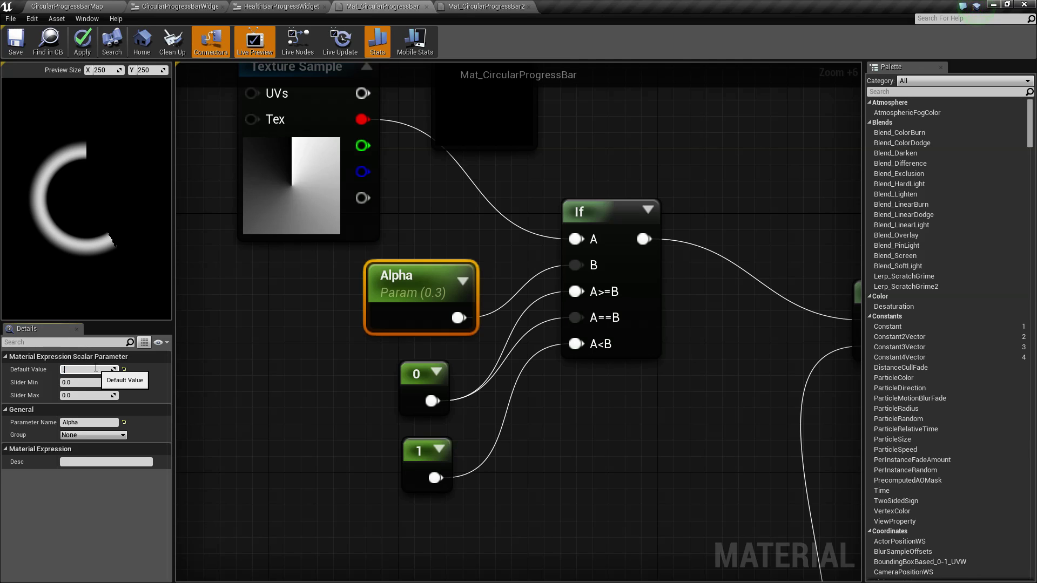
pyautogui.write('.8')
pyautogui.press('Return')
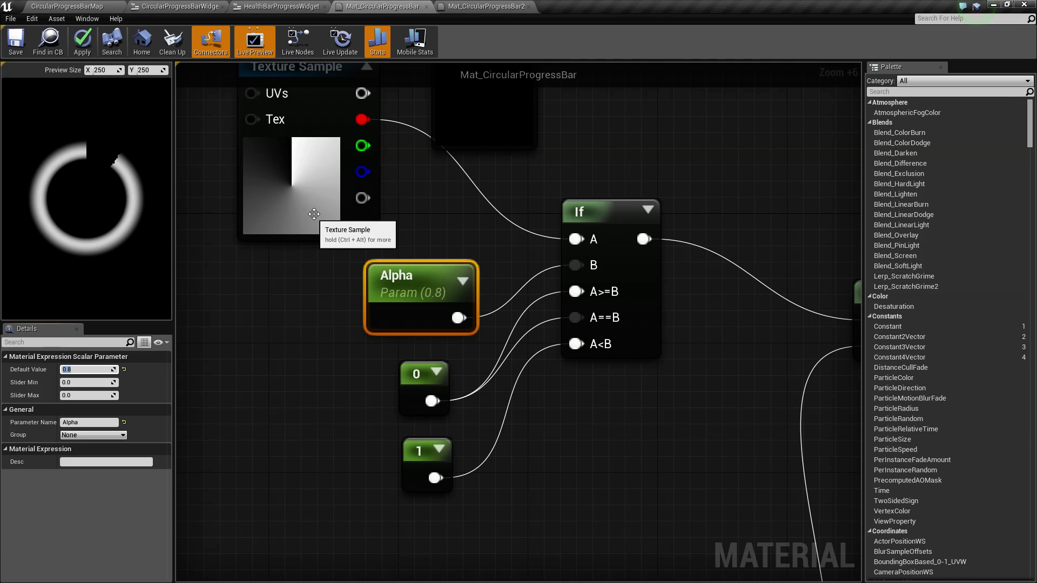
# Connect the If node's output directly to the material's Opacity input in place of the Multiply node.
pyautogui.moveTo(301, 351); pyautogui.dragTo(384, 439, button='right')
pyautogui.scroll(-4, 378, 432)
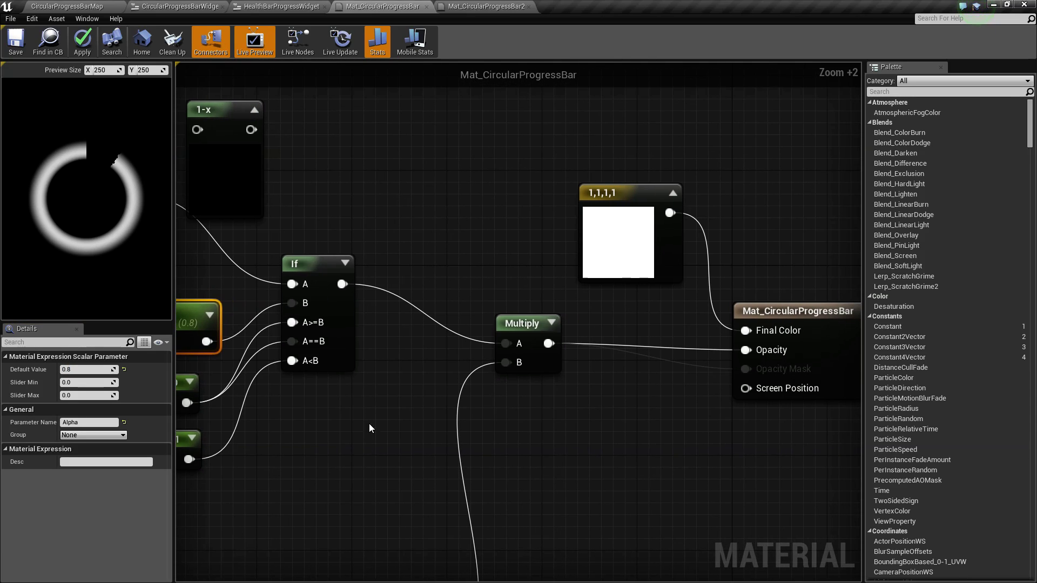
pyautogui.moveTo(342, 284); pyautogui.dragTo(746, 349)
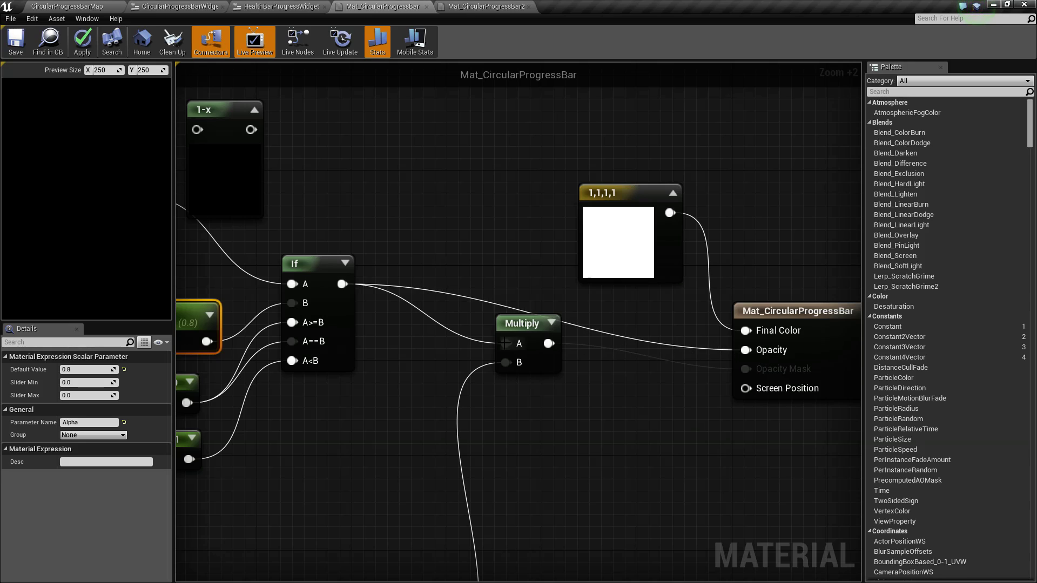
# Set the Alpha parameter's default value to 0.5.
pyautogui.moveTo(363, 495); pyautogui.dragTo(532, 452, button='right')
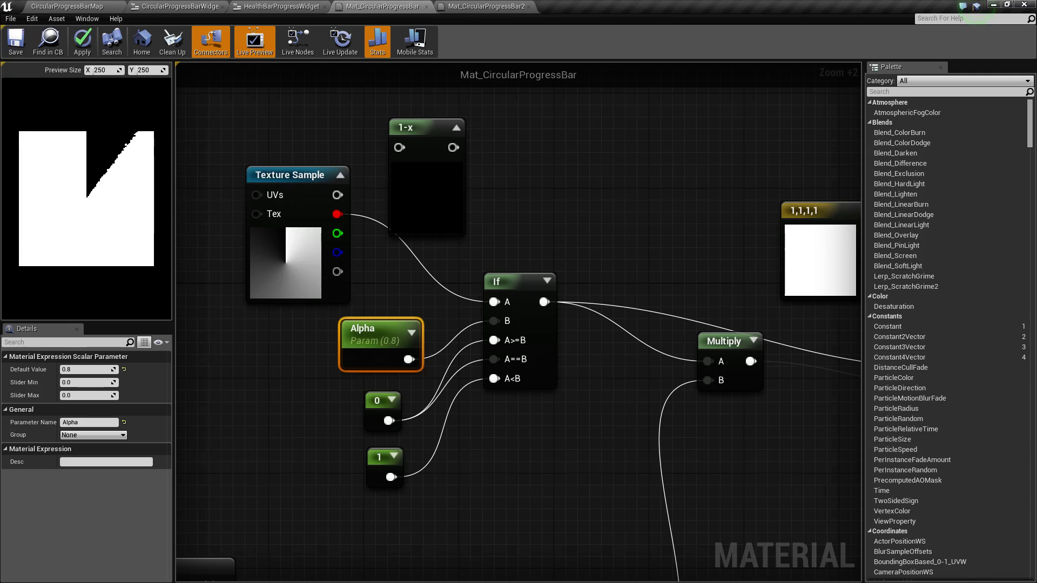
pyautogui.scroll(3, 348, 376)
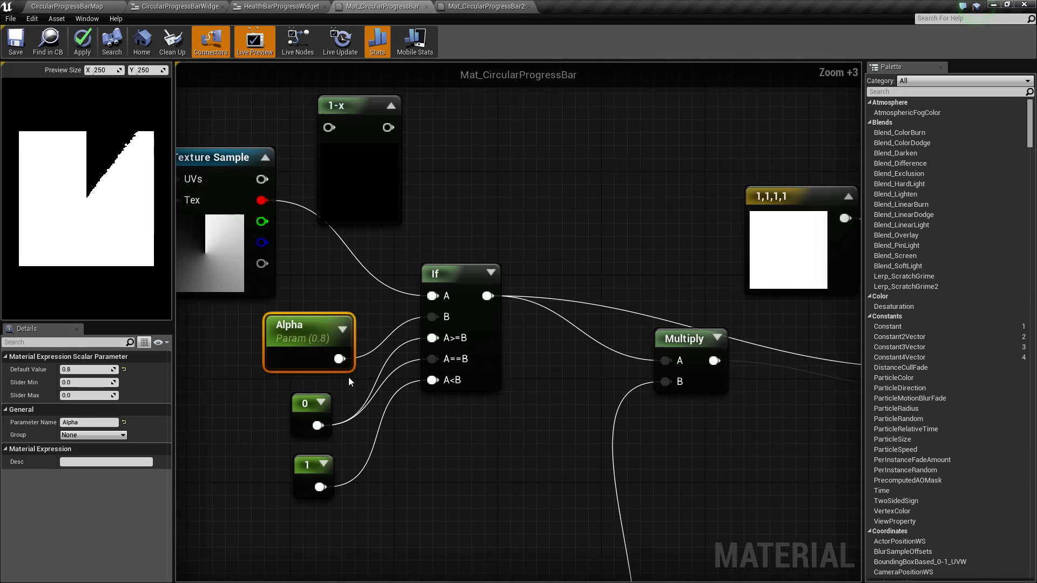
pyautogui.moveTo(306, 339); pyautogui.dragTo(436, 351, button='right')
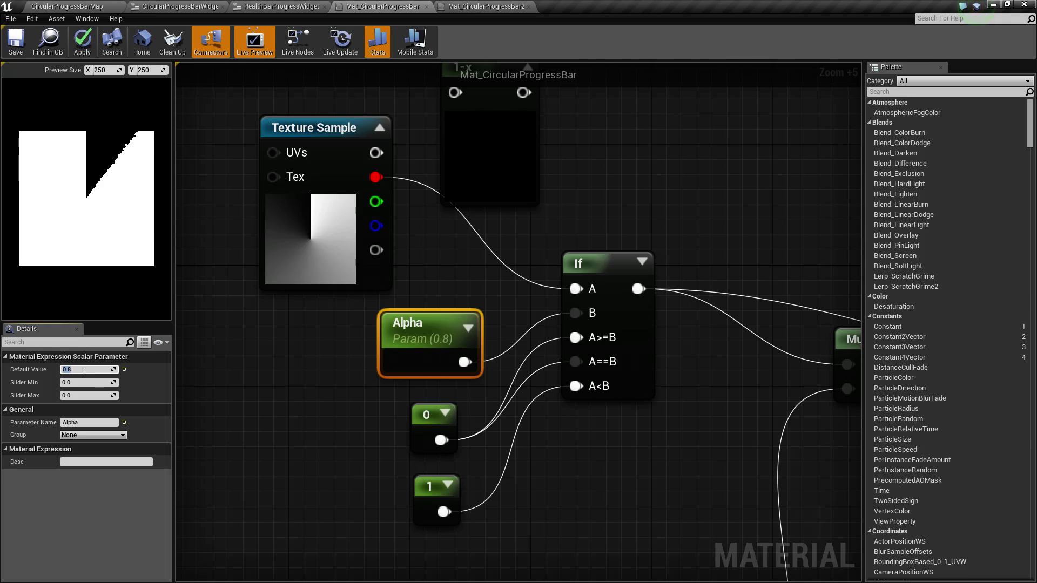
pyautogui.write('0.5')
pyautogui.press('Return')
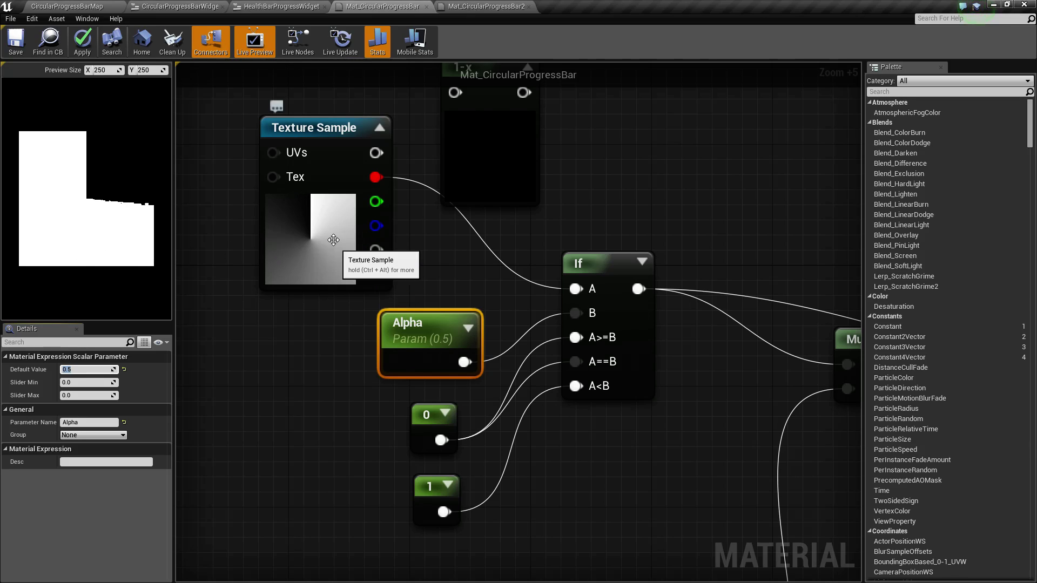
# Set the Alpha parameter's default value to 1, and then raise it to 1.1.
pyautogui.write('1')
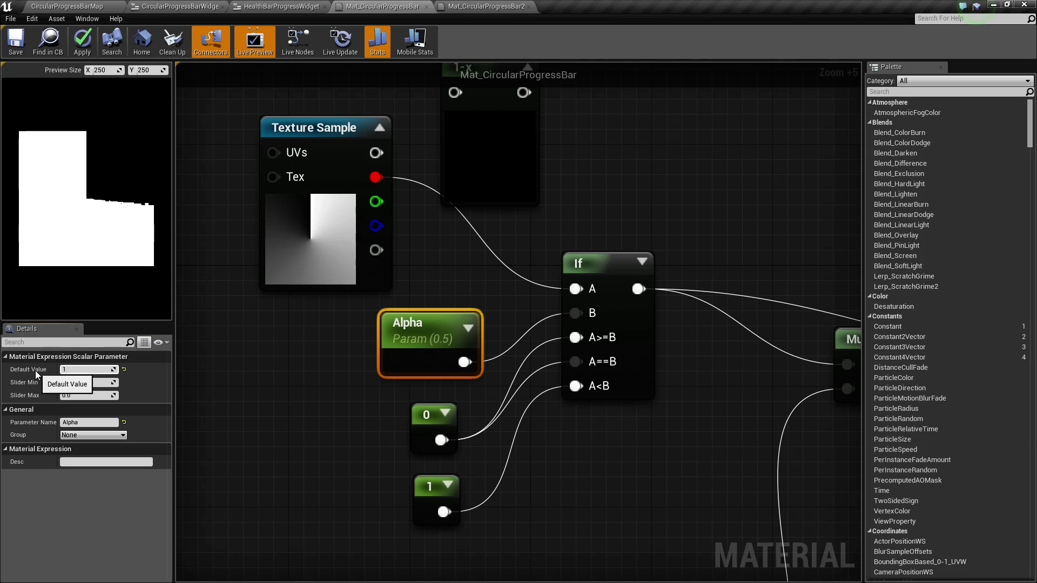
pyautogui.press('Return')
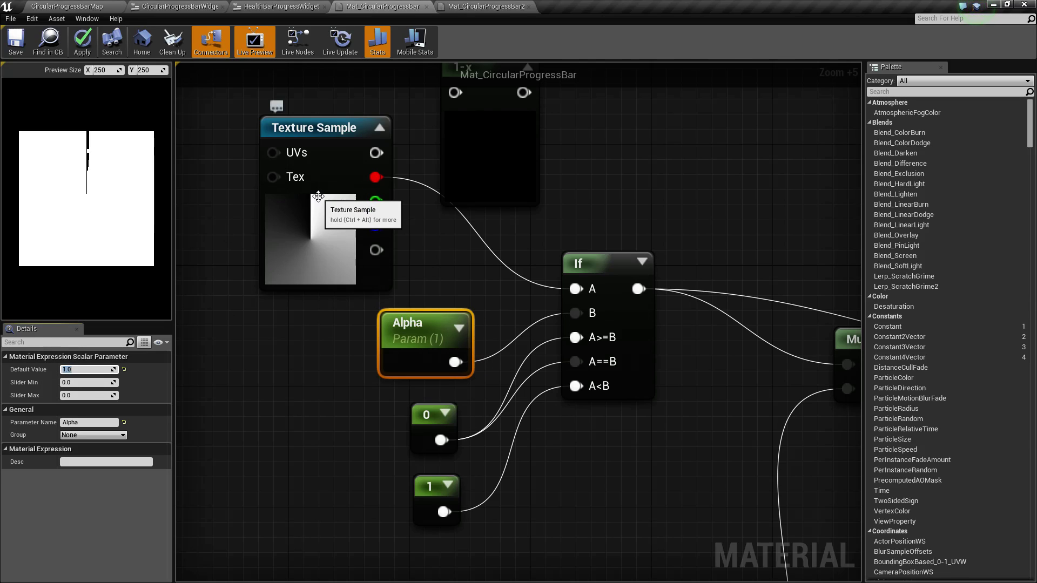
pyautogui.write('.1')
pyautogui.press('Return')
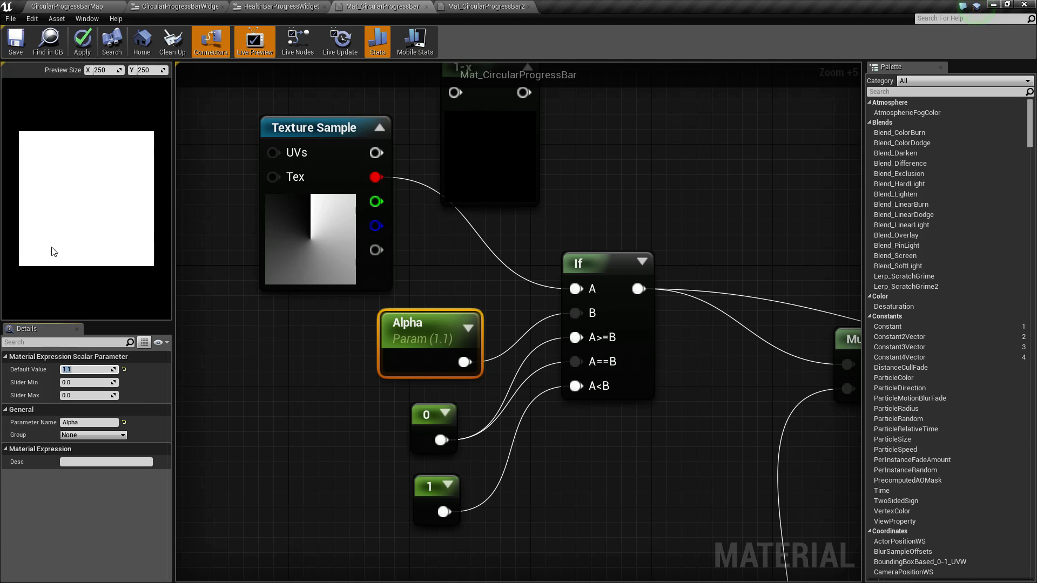
# Route the Texture Sample's red output through the 1-x node into the If node's A input, and tidy the collapsed 1-x node between them.
pyautogui.moveTo(378, 178); pyautogui.dragTo(455, 92)
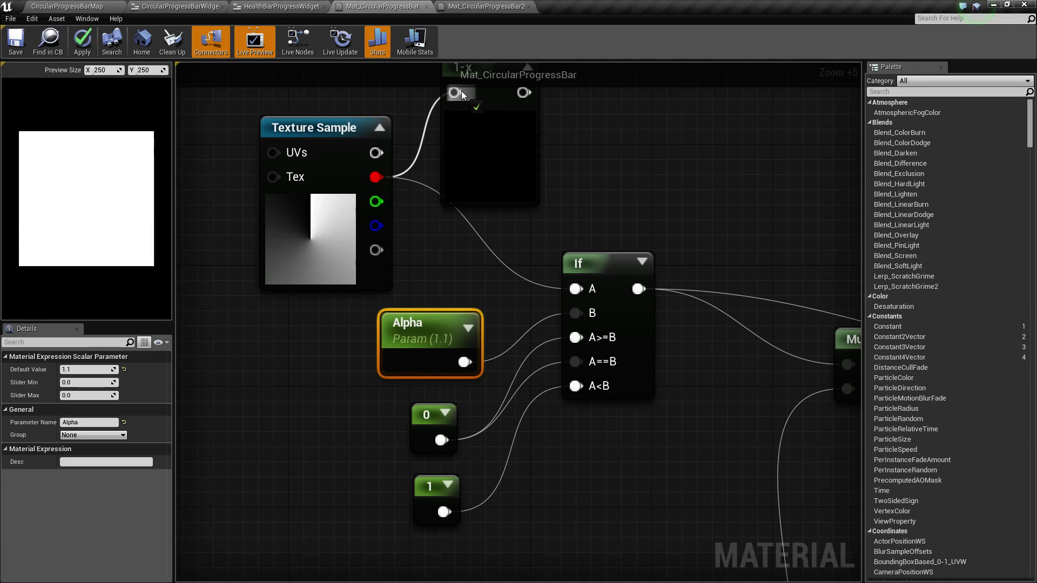
pyautogui.moveTo(523, 92); pyautogui.dragTo(582, 294)
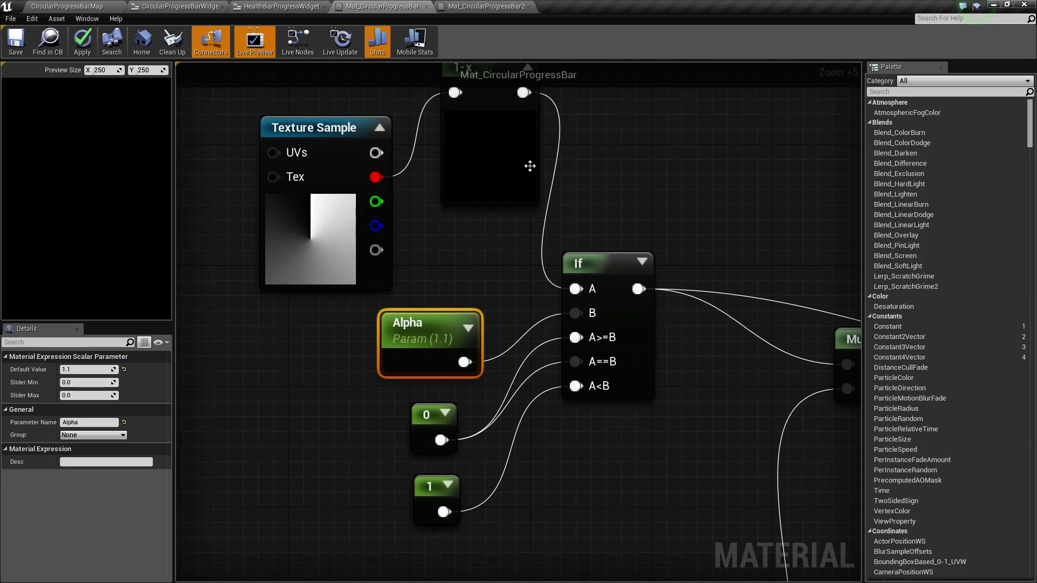
pyautogui.moveTo(497, 108); pyautogui.dragTo(481, 184)
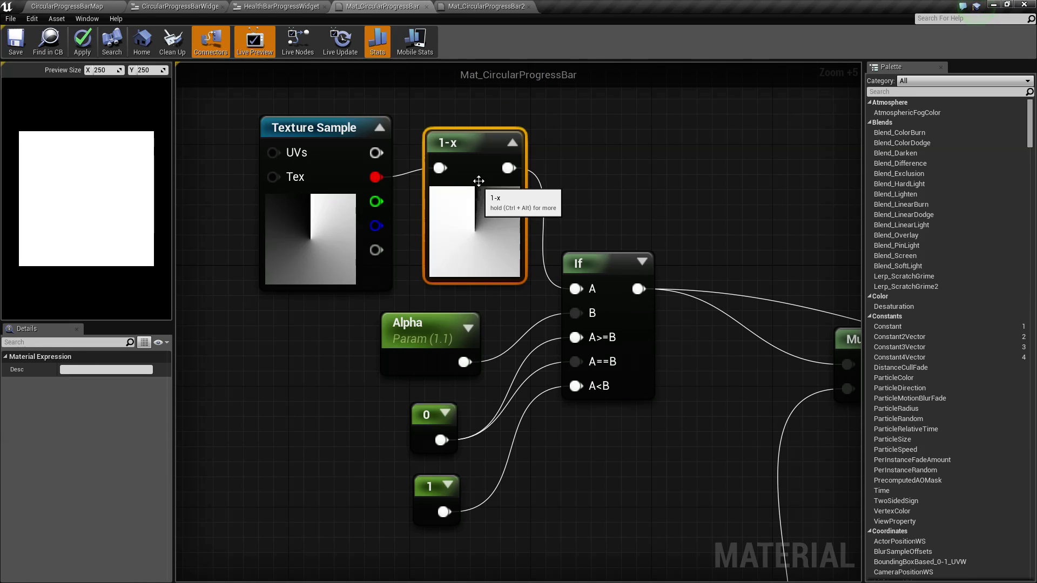
pyautogui.click(512, 143)
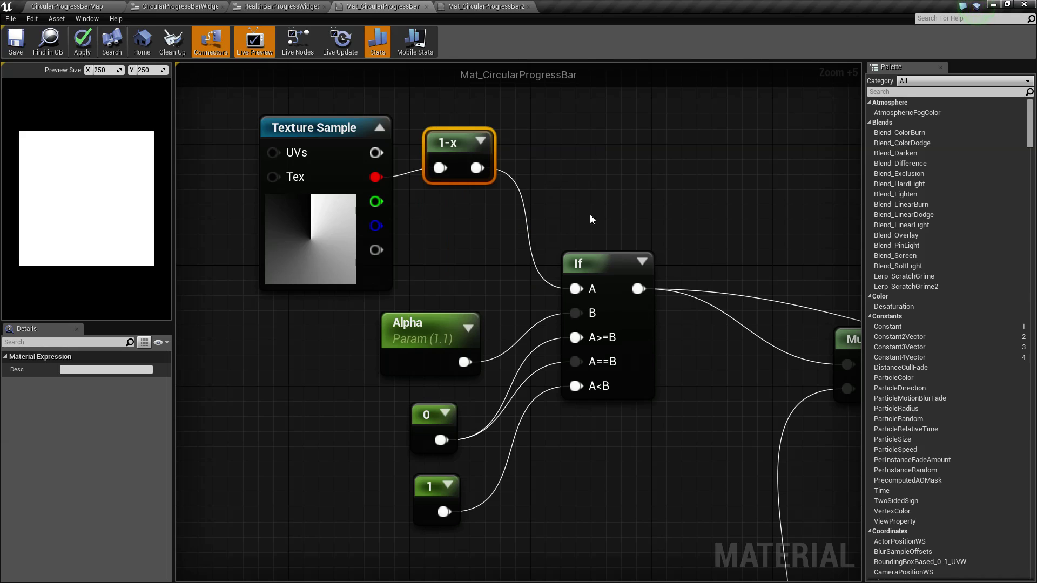
# Connect the Multiply node's output to the material's Opacity input in place of the If output, and save the material.
pyautogui.scroll(-2, 590, 215)
pyautogui.scroll(-1, 695, 464)
pyautogui.moveTo(696, 465); pyautogui.dragTo(617, 455, button='right')
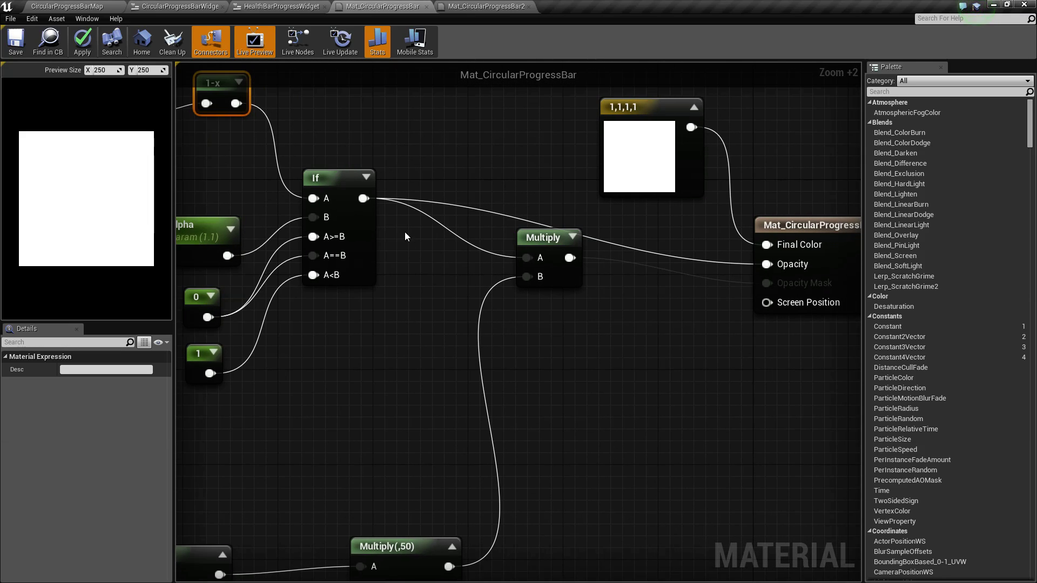
pyautogui.scroll(-2, 537, 413)
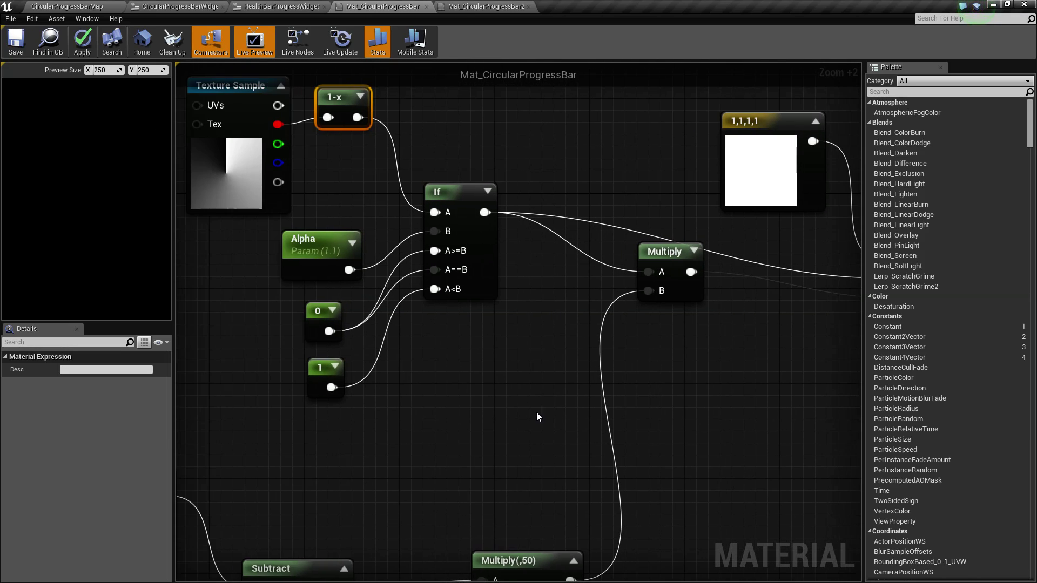
pyautogui.moveTo(510, 427); pyautogui.dragTo(443, 317, button='right')
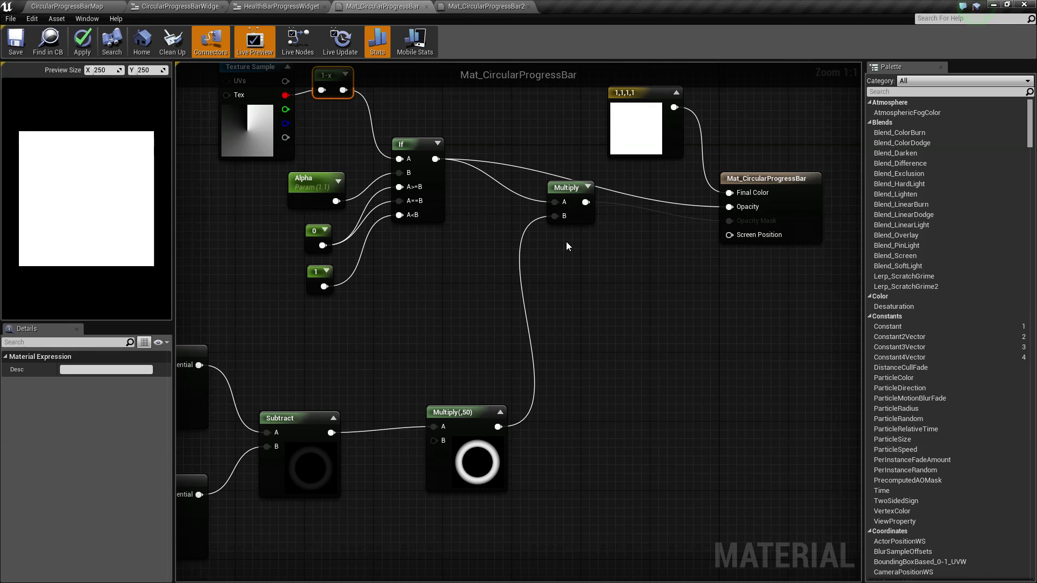
pyautogui.moveTo(586, 202); pyautogui.dragTo(729, 206)
pyautogui.moveTo(589, 425); pyautogui.dragTo(746, 433, button='right')
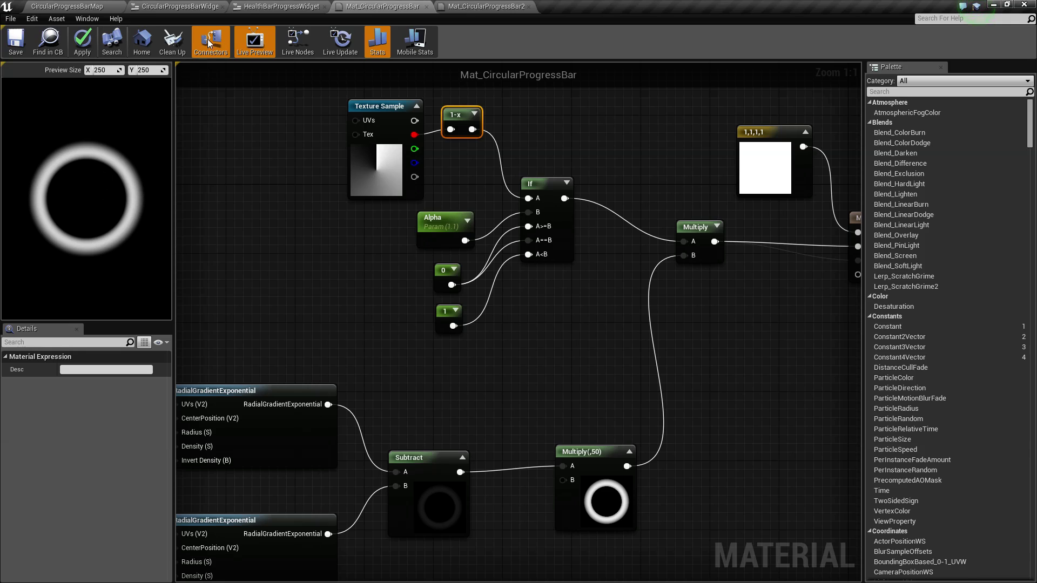
pyautogui.click(16, 41)
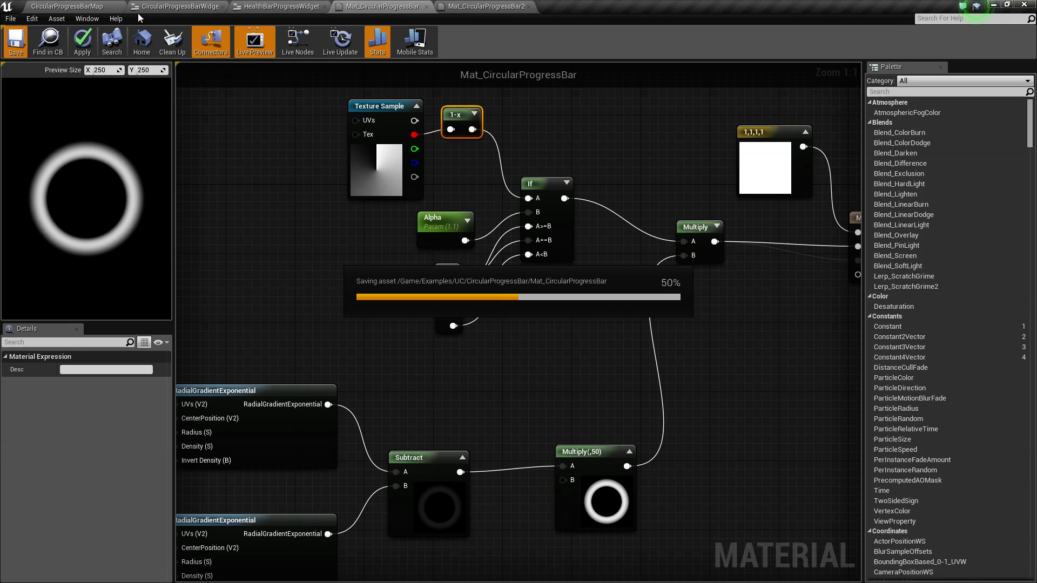
# Play the CircularProgressBarMap level, walk the character up to the red chest to test the progress ring, and stop playing.
pyautogui.click(67, 6)
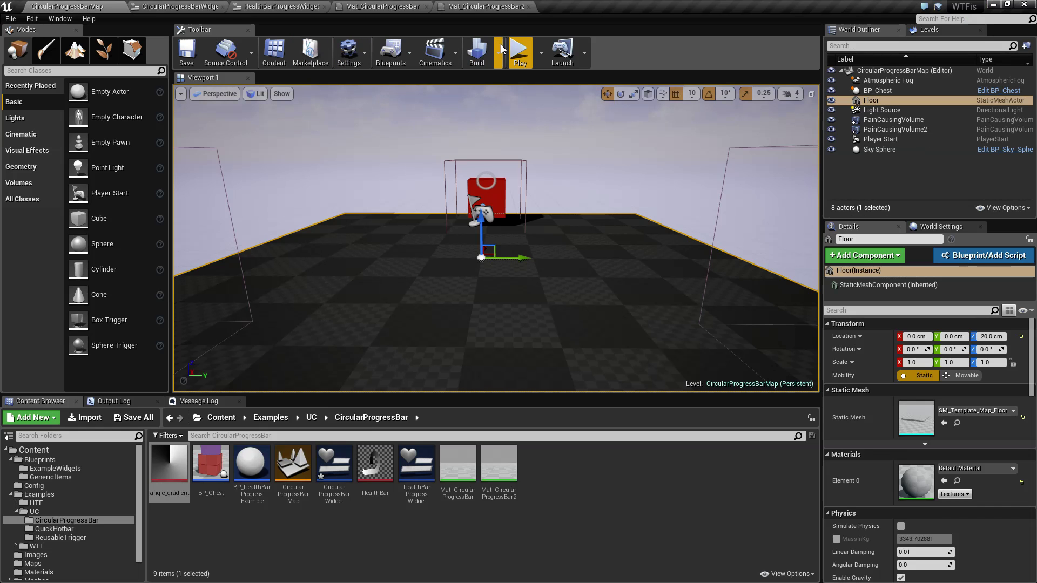
pyautogui.click(518, 51)
pyautogui.press('w')
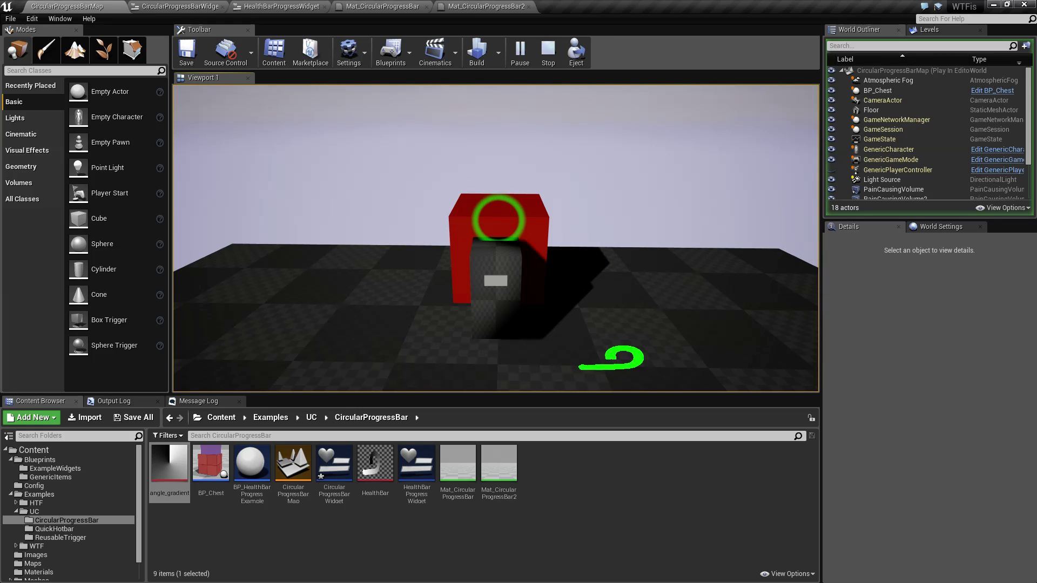
pyautogui.press('Escape')
# Select the red chest in the level and open the BP_Chest blueprint's Event Graph.
pyautogui.click(488, 254)
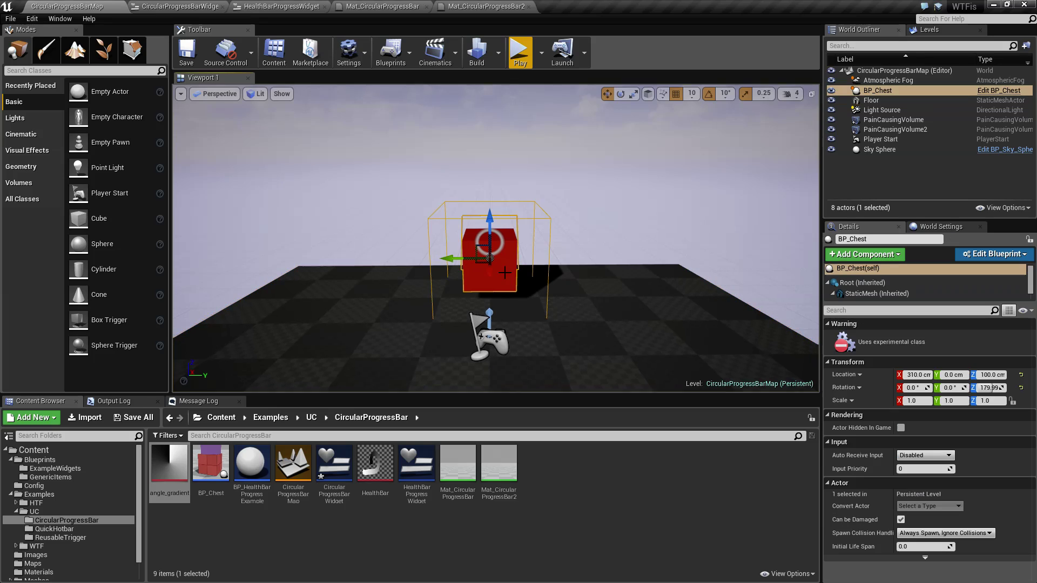
pyautogui.scroll(-2, 918, 286)
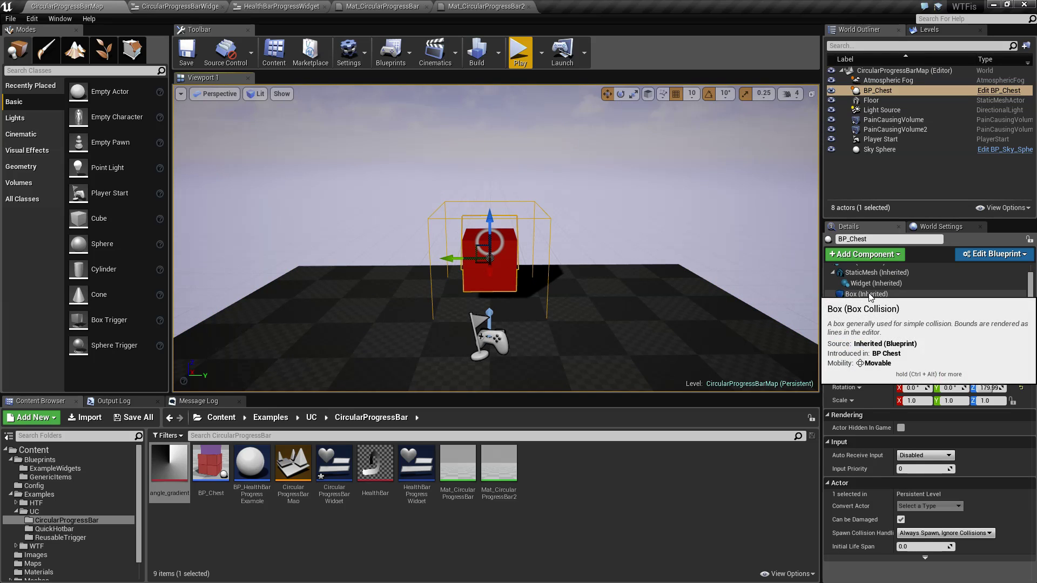
pyautogui.click(998, 90)
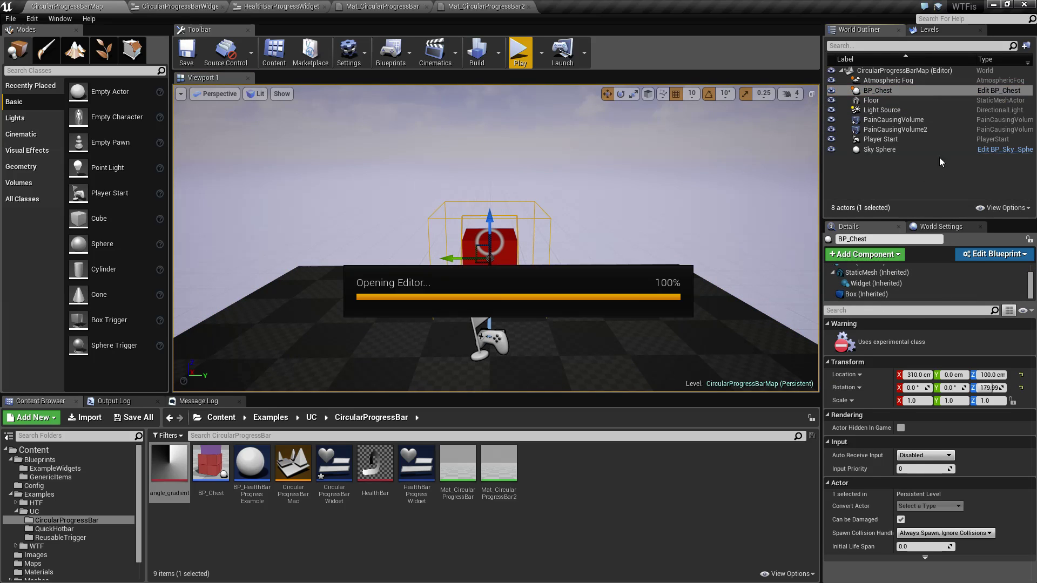
pyautogui.click(346, 67)
# Examine how the chest's overlap events and timeline feed the Set Progress calls, selecting the timeline-driven Set Progress and Progress Widget nodes.
pyautogui.moveTo(472, 284); pyautogui.dragTo(621, 226, button='right')
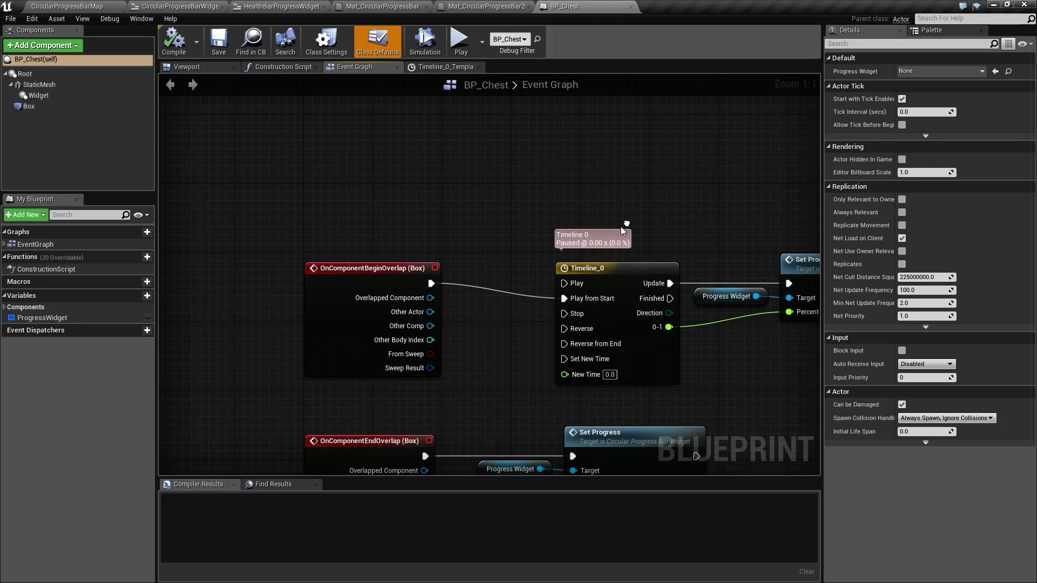
pyautogui.scroll(-1, 620, 225)
pyautogui.moveTo(512, 334); pyautogui.dragTo(490, 293, button='right')
pyautogui.scroll(3, 491, 294)
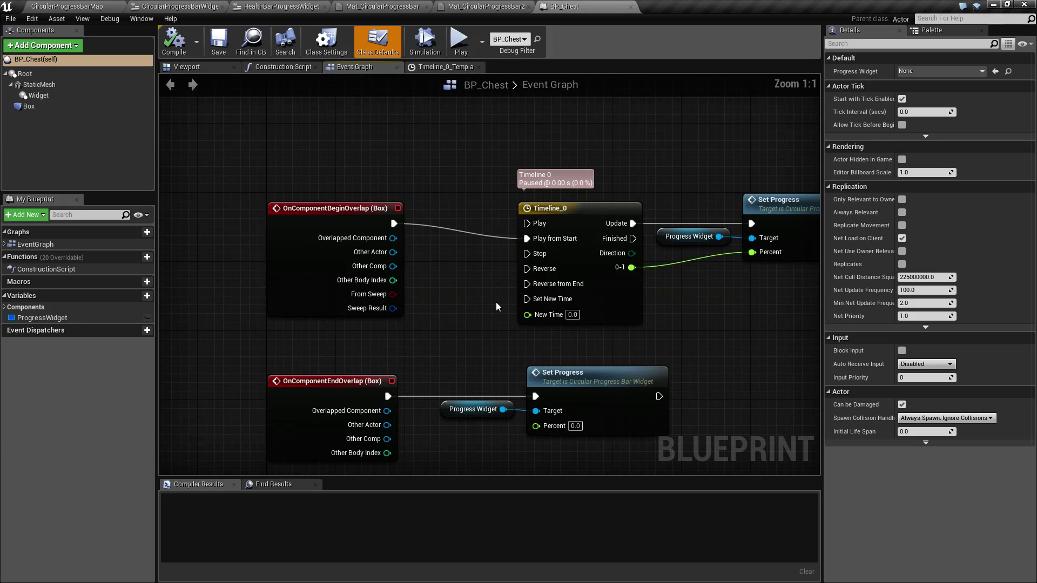
pyautogui.moveTo(324, 199); pyautogui.dragTo(329, 224)
pyautogui.moveTo(330, 224); pyautogui.dragTo(494, 167, button='right')
pyautogui.moveTo(494, 166); pyautogui.dragTo(577, 299)
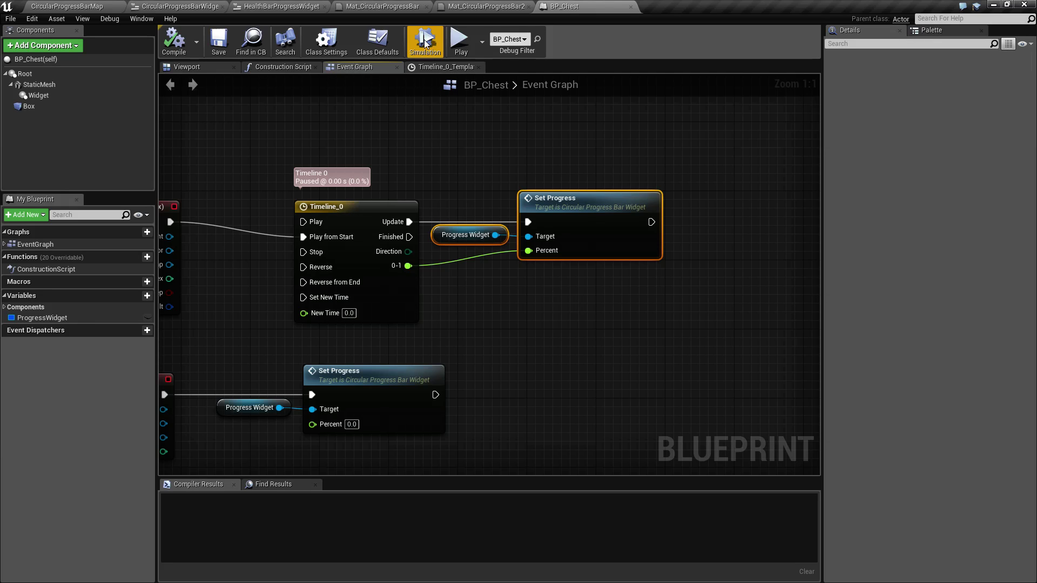
# Check the Alpha parameter in Mat_CircularProgressBar, and return to BP_Chest to open the Timeline_0 curve.
pyautogui.click(382, 7)
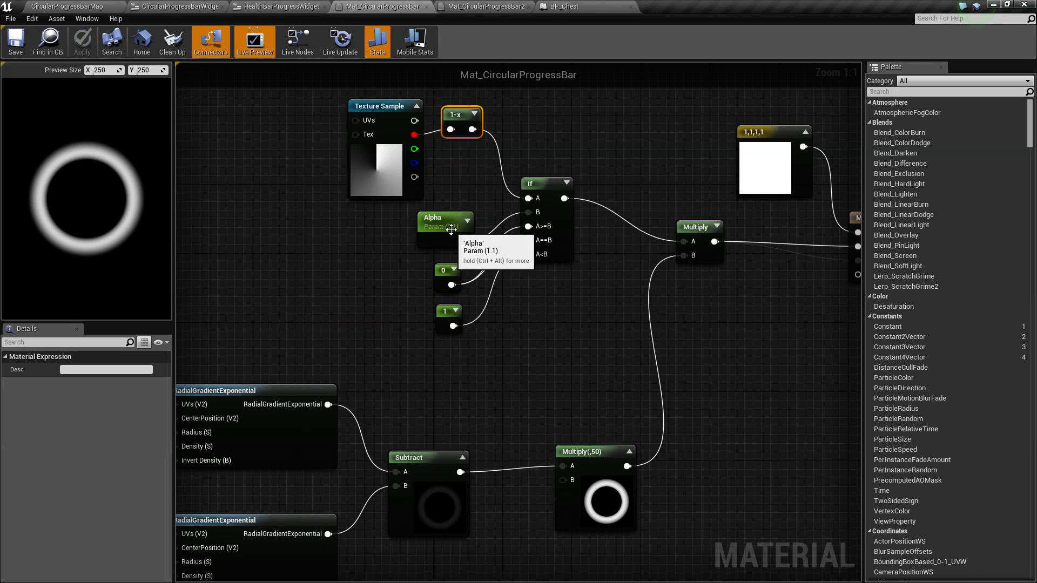
pyautogui.click(564, 6)
pyautogui.moveTo(543, 334); pyautogui.dragTo(630, 348, button='right')
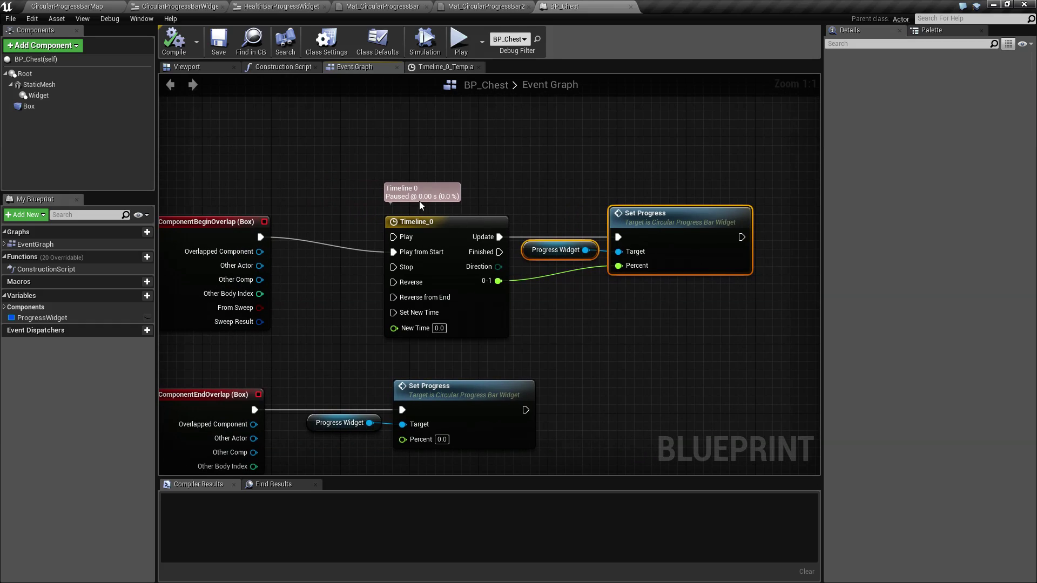
pyautogui.doubleClick(432, 222)
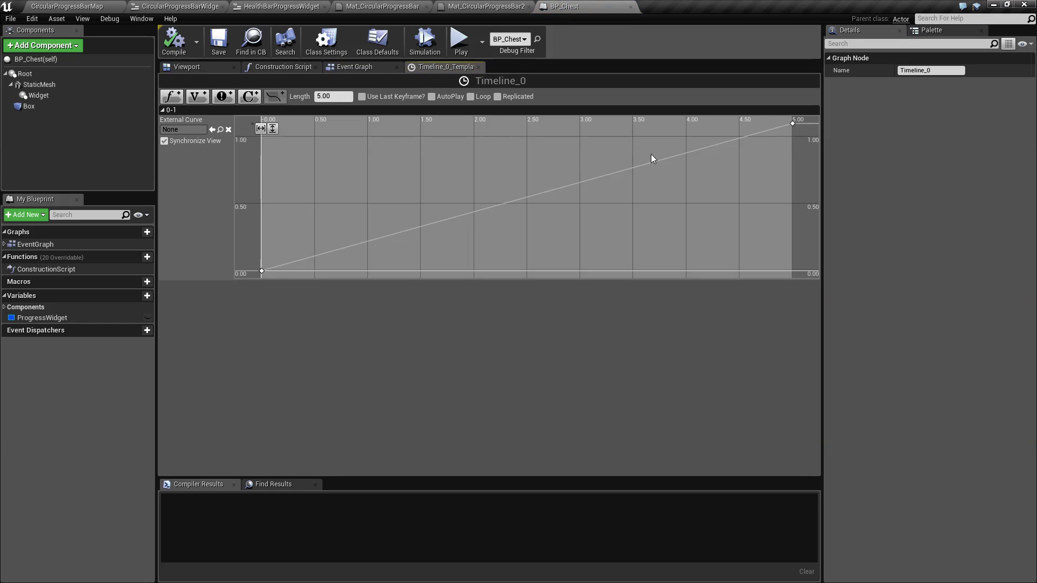
# Close all open material, blueprint and widget editors, leaving only the CircularProgressBarMap level open.
pyautogui.click(486, 6)
pyautogui.click(383, 6)
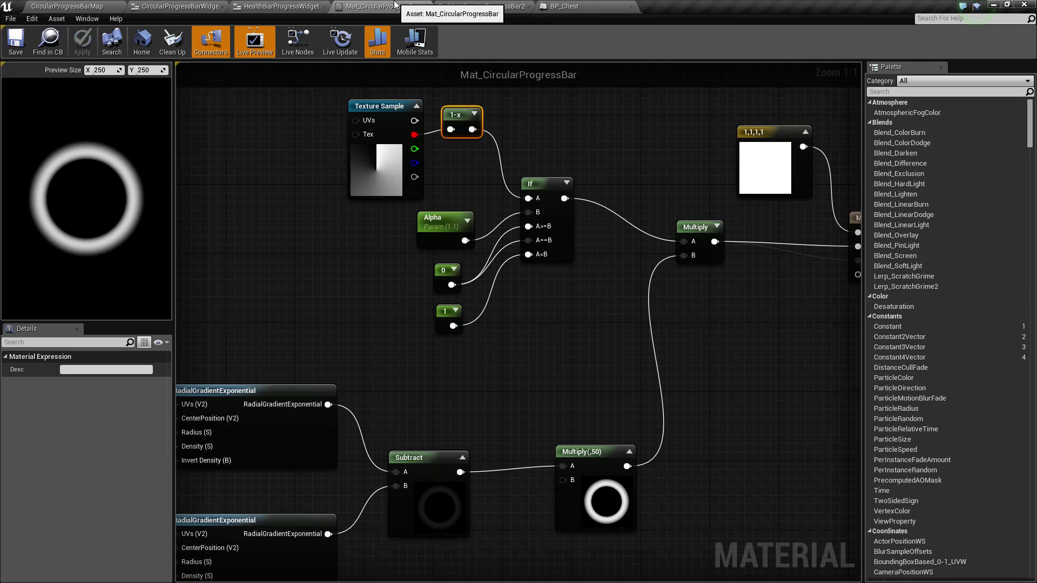
pyautogui.click(487, 6)
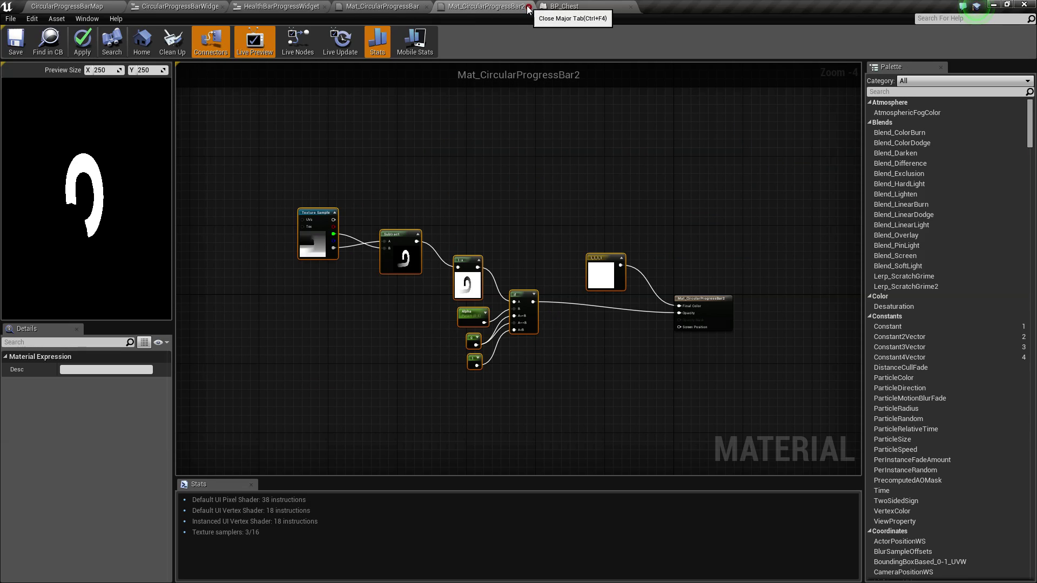
pyautogui.click(529, 6)
pyautogui.click(586, 339)
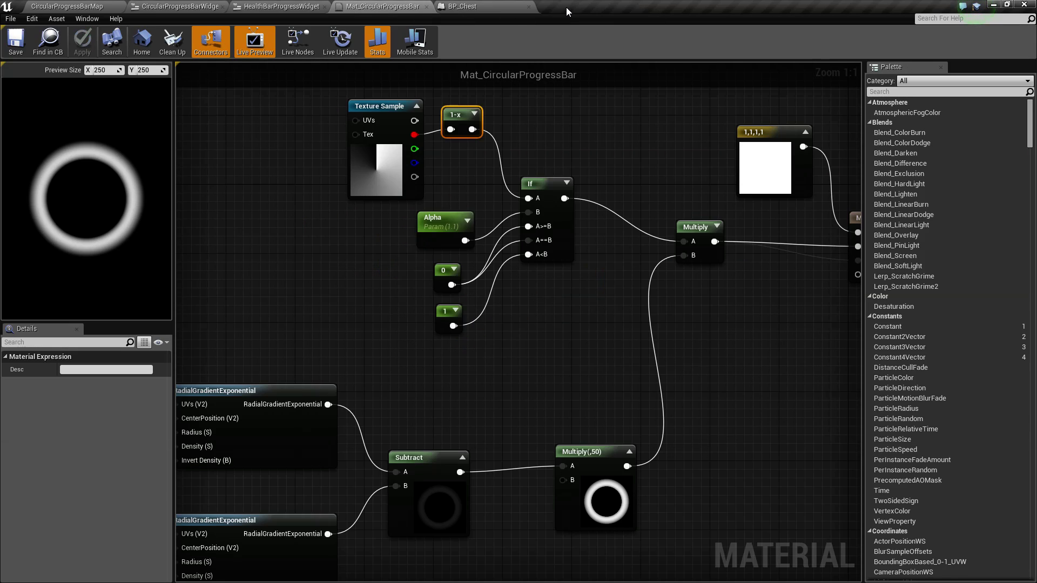
pyautogui.click(528, 6)
pyautogui.click(426, 6)
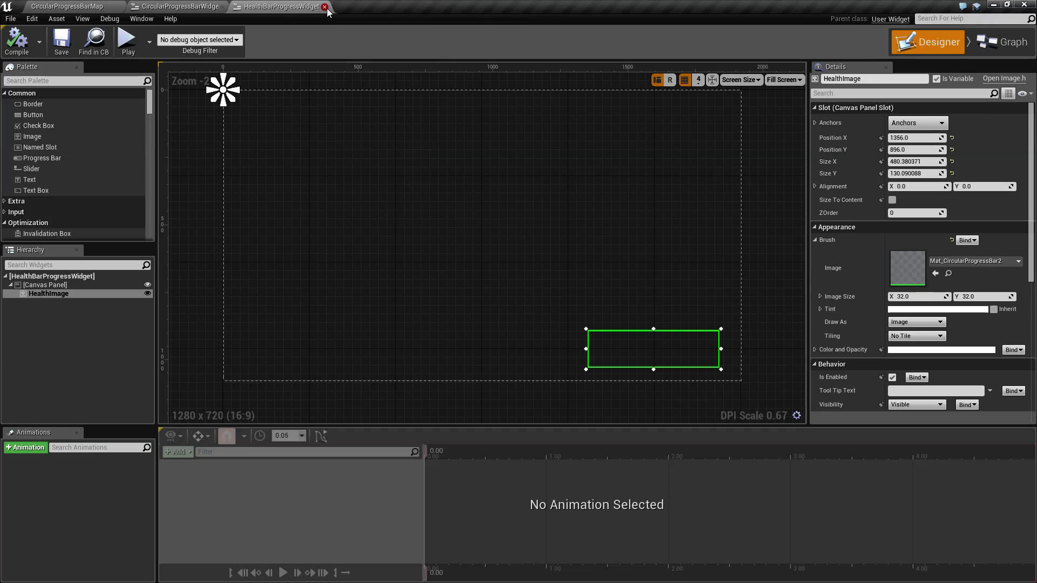
pyautogui.click(325, 6)
pyautogui.click(222, 6)
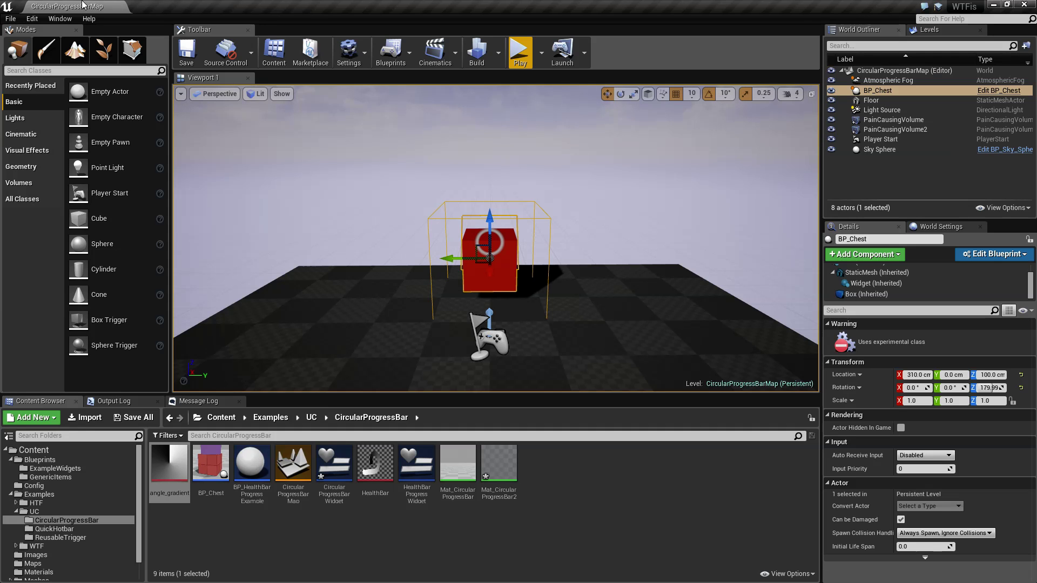
# Reopen the Mat_CircularProgressBar material from the project content and review its node graph.
pyautogui.scroll(5, 528, 189)
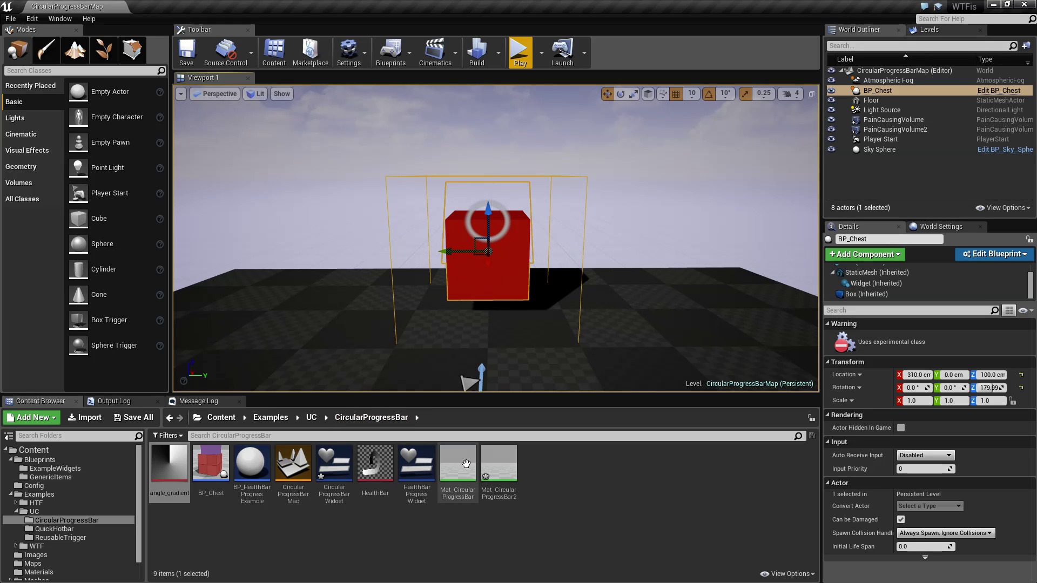
pyautogui.doubleClick(448, 474)
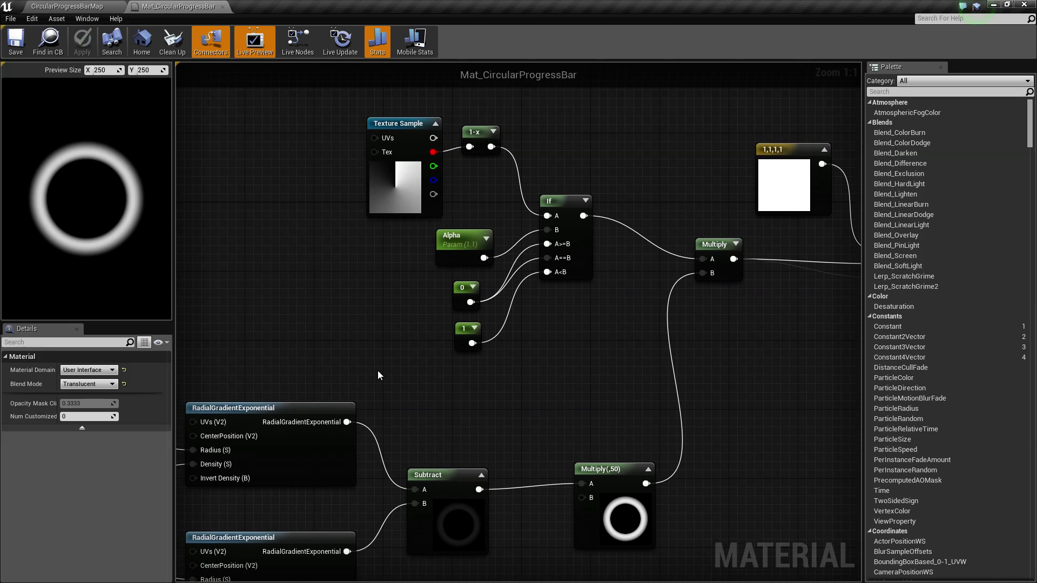
pyautogui.moveTo(377, 370); pyautogui.dragTo(366, 273, button='right')
pyautogui.moveTo(495, 297); pyautogui.dragTo(519, 400, button='right')
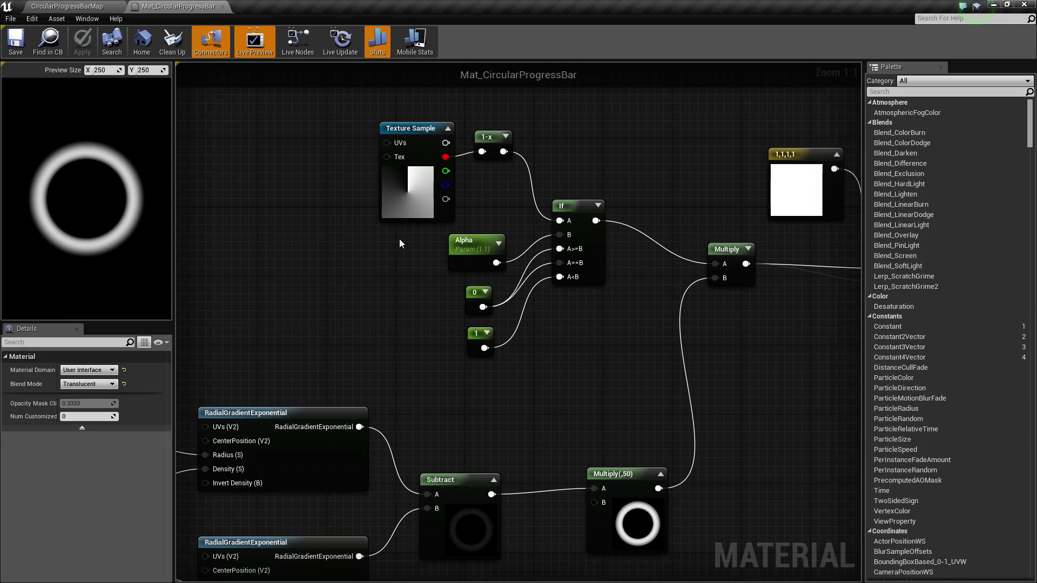
# Close the Mat_CircularProgressBar material and open Mat_CircularProgressBar2 to view its full node graph.
pyautogui.click(221, 7)
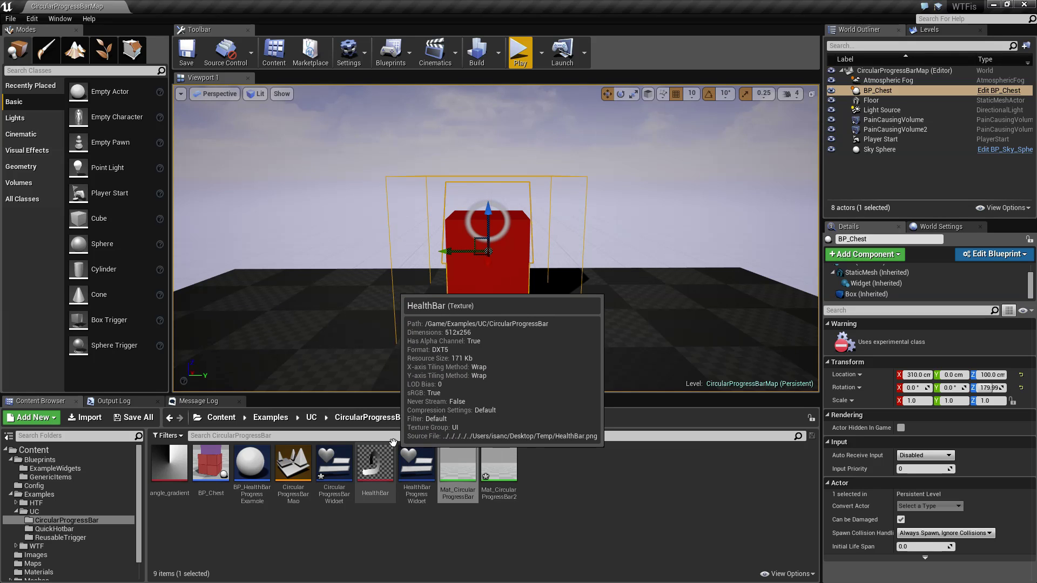
pyautogui.doubleClick(498, 460)
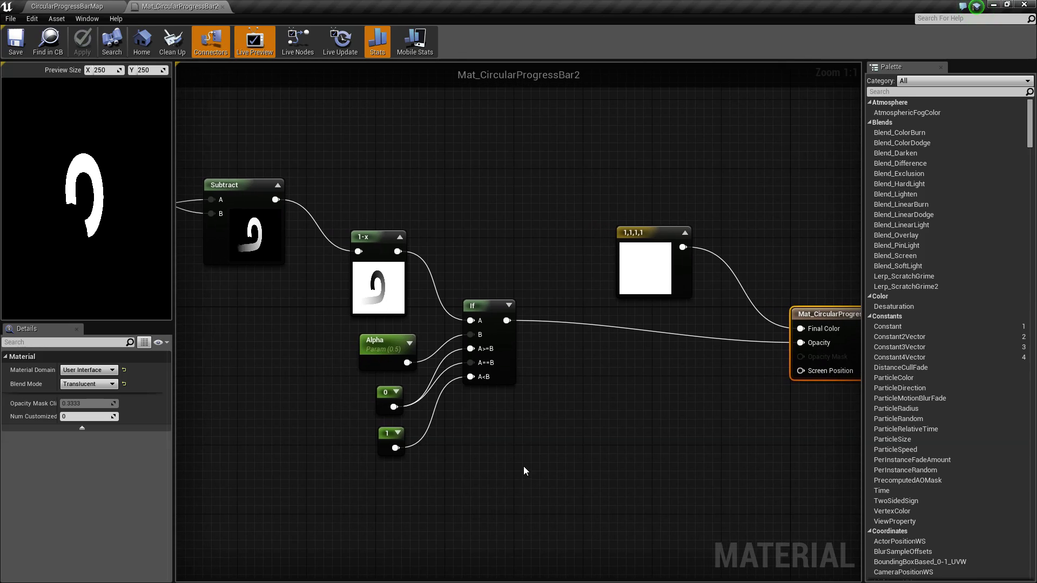
pyautogui.moveTo(547, 467); pyautogui.dragTo(584, 419, button='right')
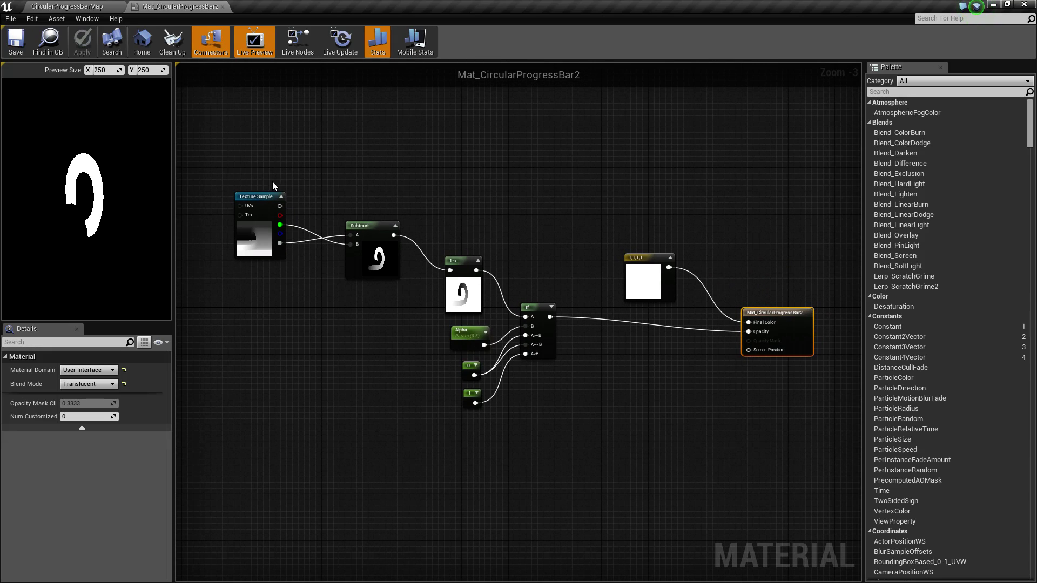
# Open the HealthBar texture from the project content, and return to Mat_CircularProgressBar2 to select its Texture Sample node.
pyautogui.click(106, 5)
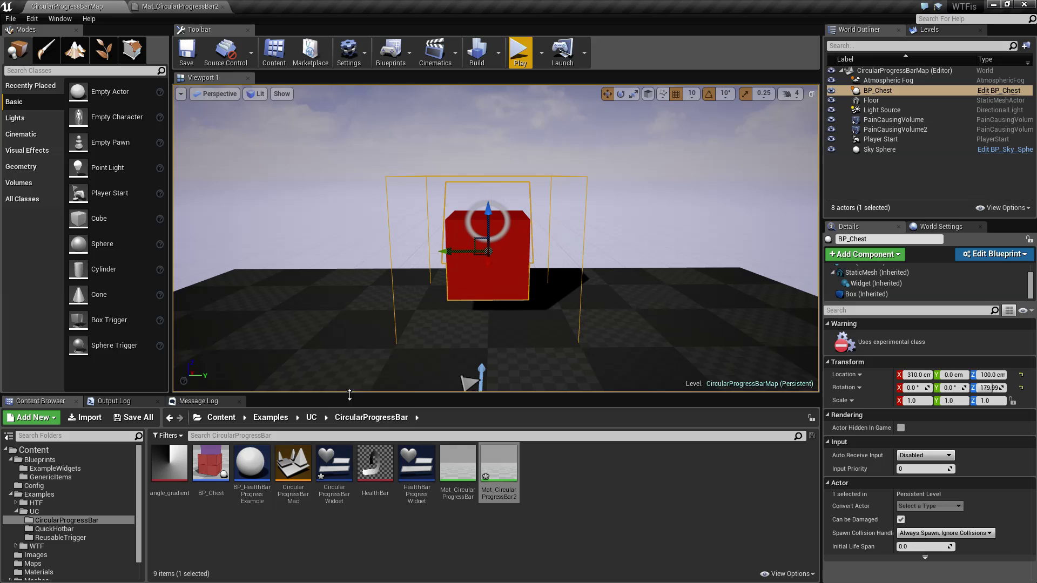
pyautogui.doubleClick(383, 469)
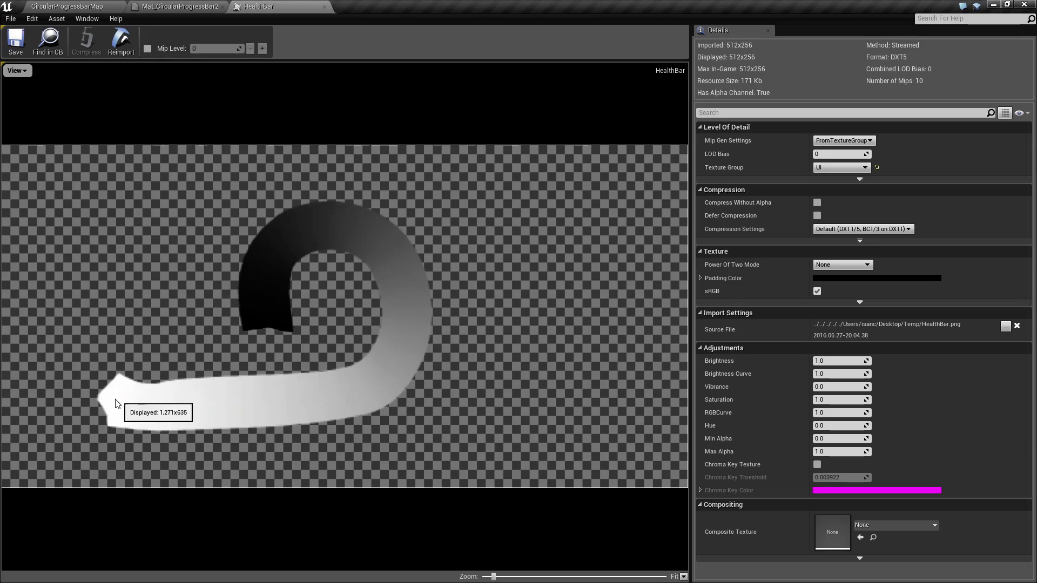
pyautogui.click(179, 6)
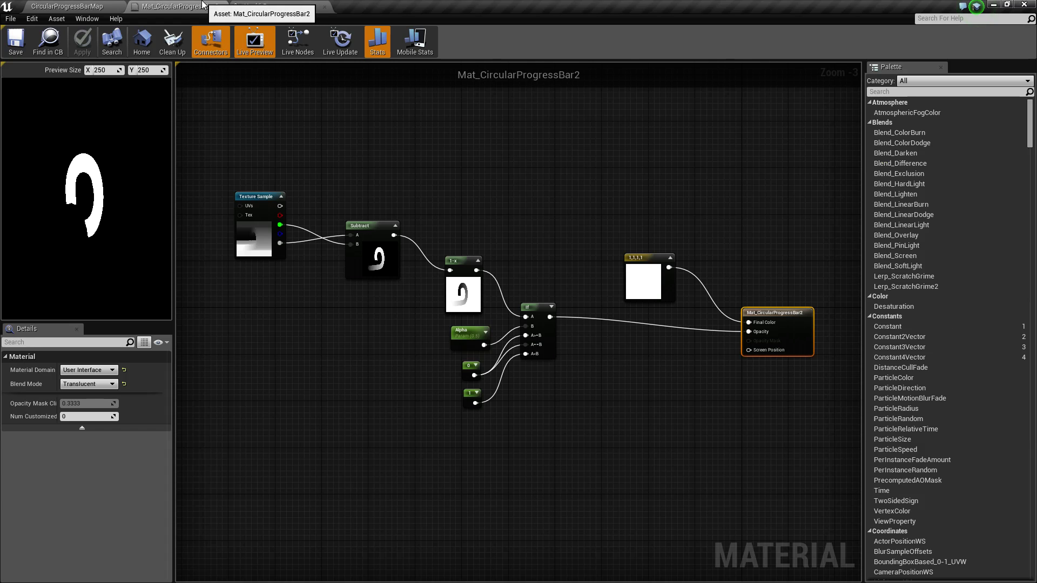
pyautogui.scroll(3, 428, 173)
pyautogui.moveTo(428, 173); pyautogui.dragTo(528, 168, button='right')
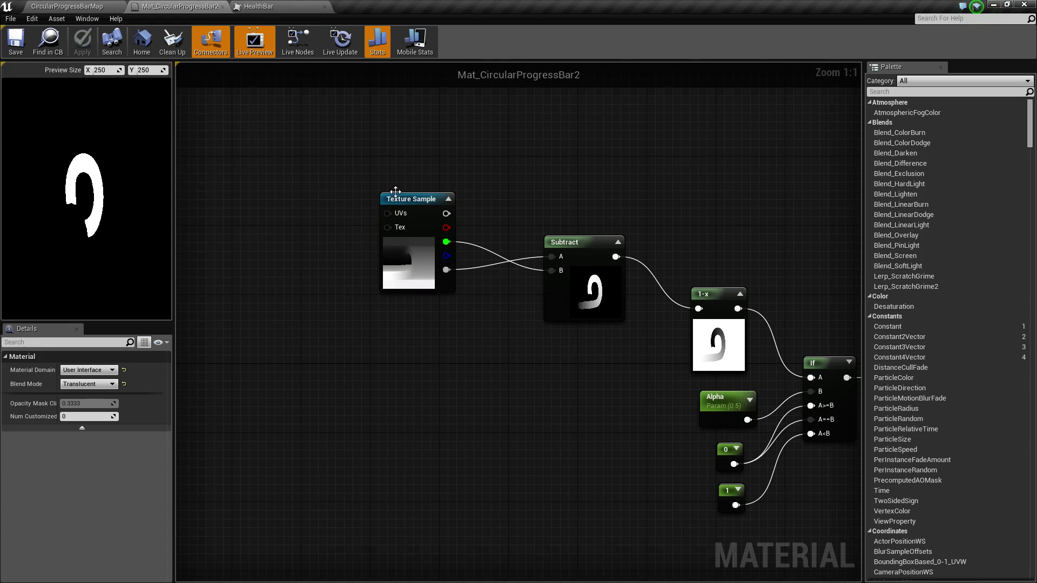
pyautogui.click(393, 196)
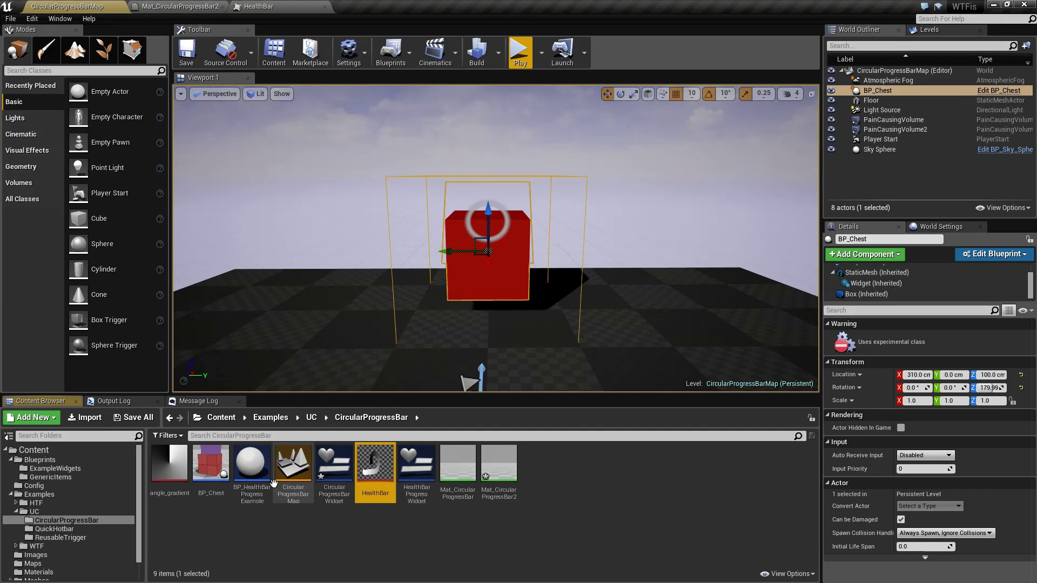
# Return to the HealthBar texture and hide its red, blue and alpha channels so only green is displayed.
pyautogui.doubleClick(363, 475)
pyautogui.click(28, 75)
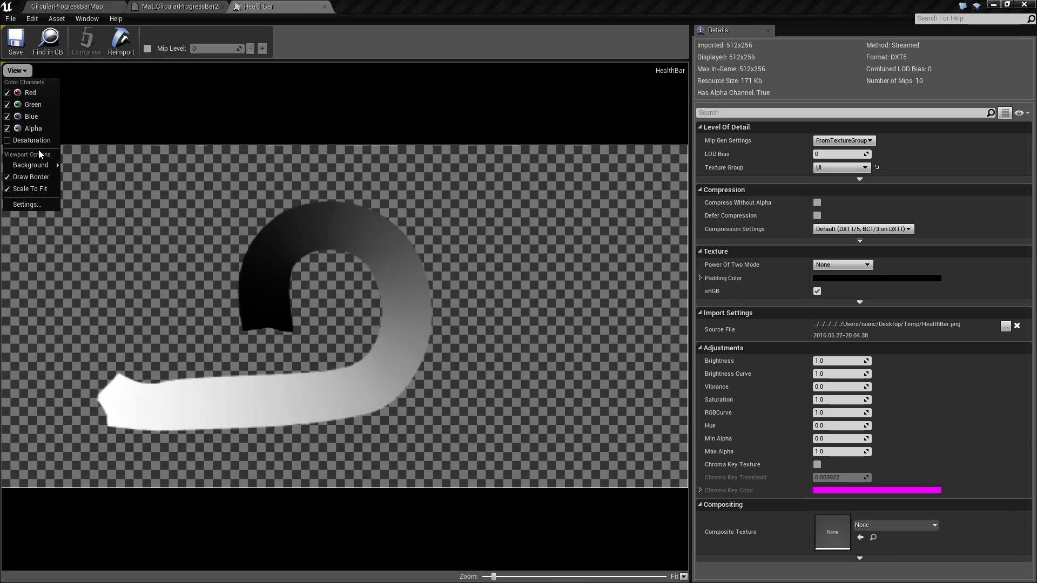
pyautogui.click(23, 126)
pyautogui.click(18, 71)
pyautogui.click(27, 116)
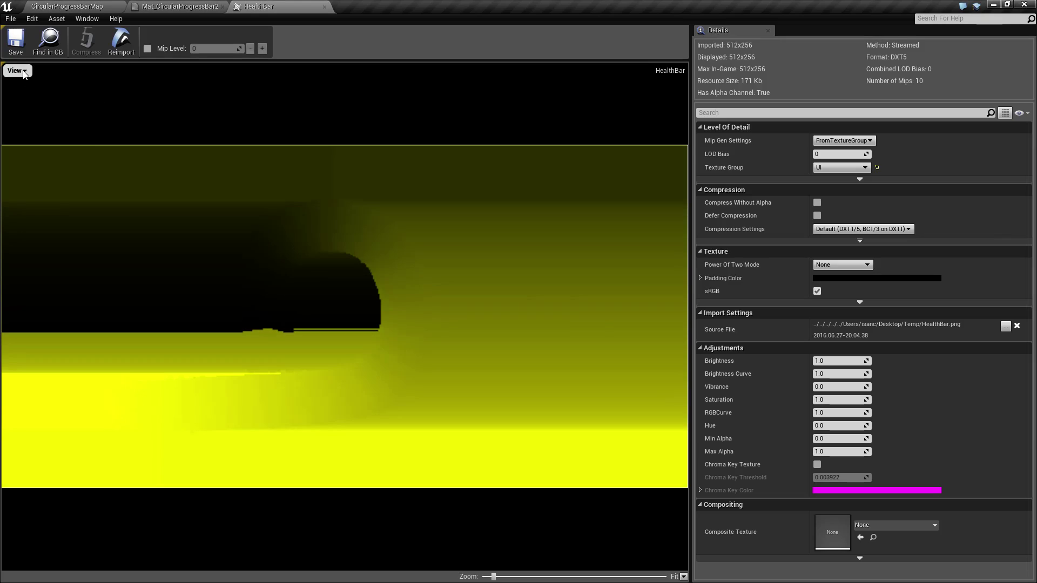
pyautogui.click(18, 71)
pyautogui.click(31, 105)
pyautogui.click(27, 75)
pyautogui.click(33, 94)
pyautogui.click(18, 71)
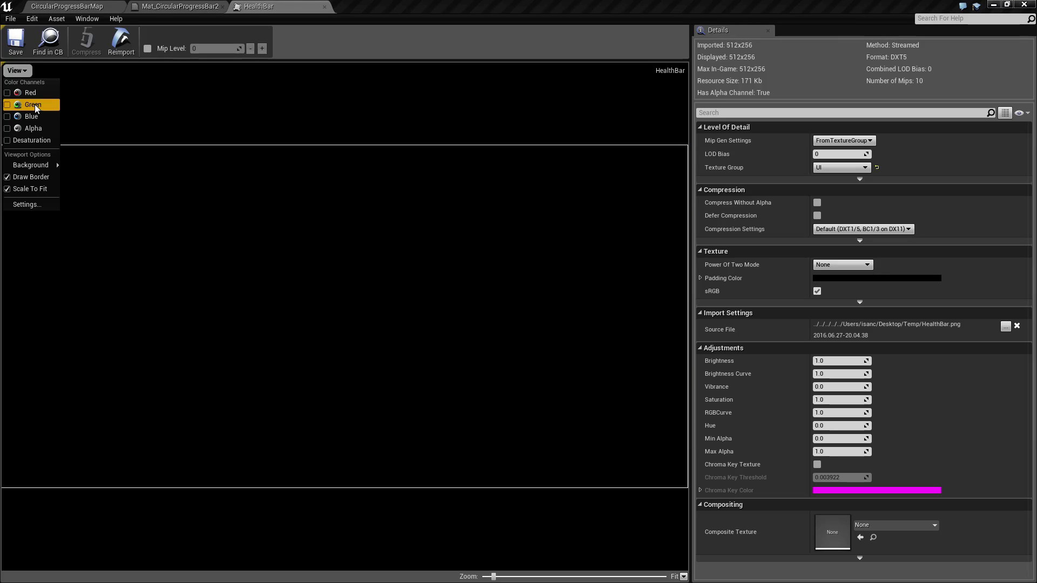
pyautogui.click(31, 108)
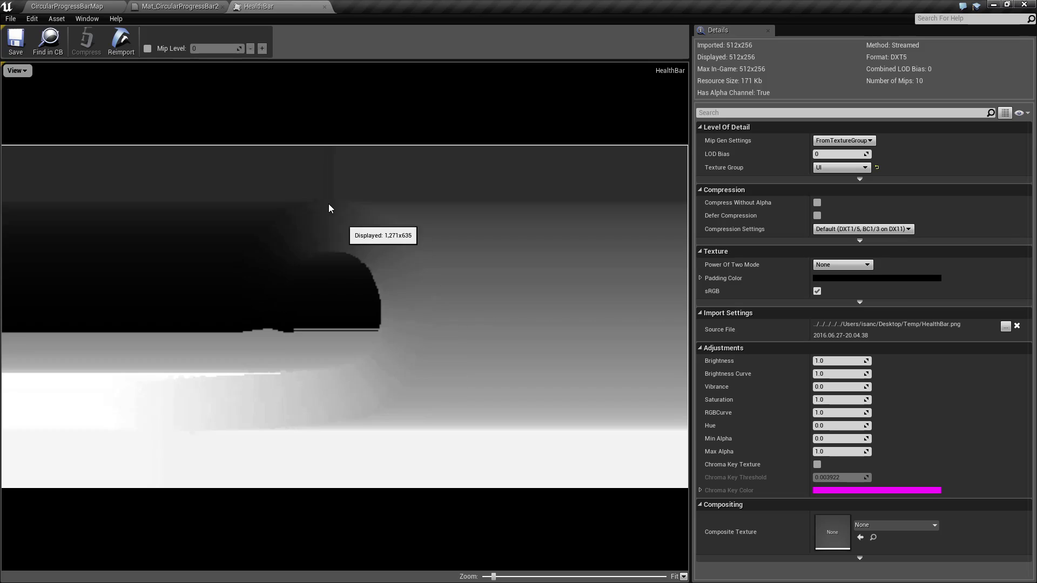
# Turn the alpha channel display back on alongside green in the HealthBar texture.
pyautogui.click(17, 71)
pyautogui.click(29, 129)
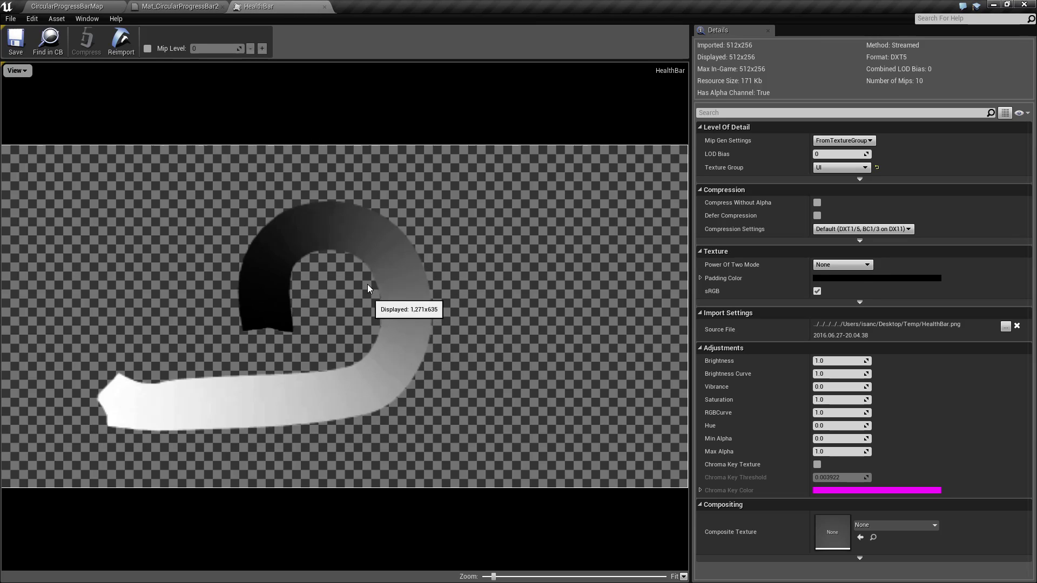
pyautogui.click(17, 70)
# Return to Mat_CircularProgressBar2 and examine the Texture Sample's green and alpha links into Subtract, selecting the Subtract node.
pyautogui.click(188, 6)
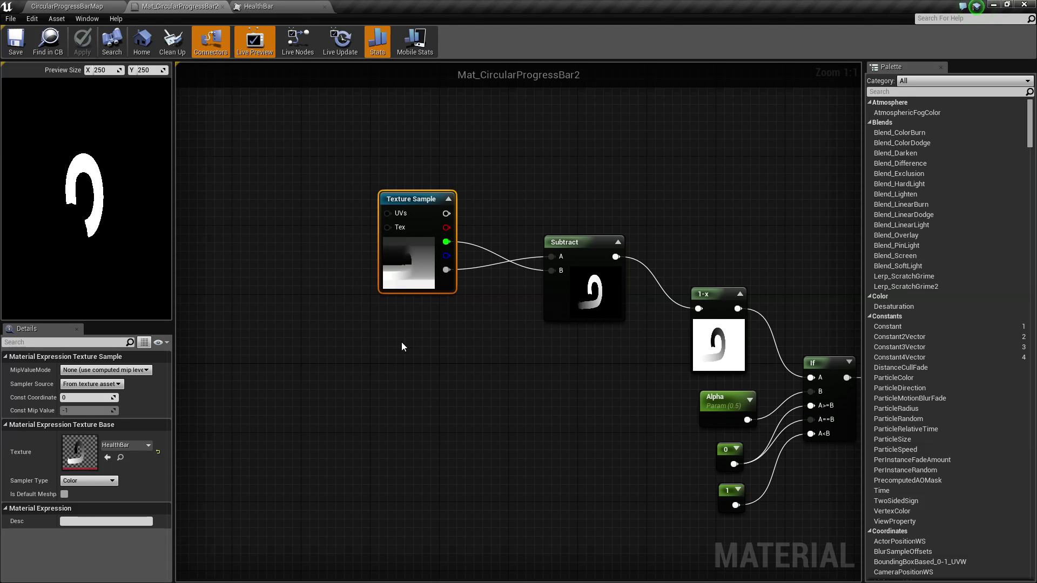
pyautogui.moveTo(499, 397); pyautogui.dragTo(414, 417, button='right')
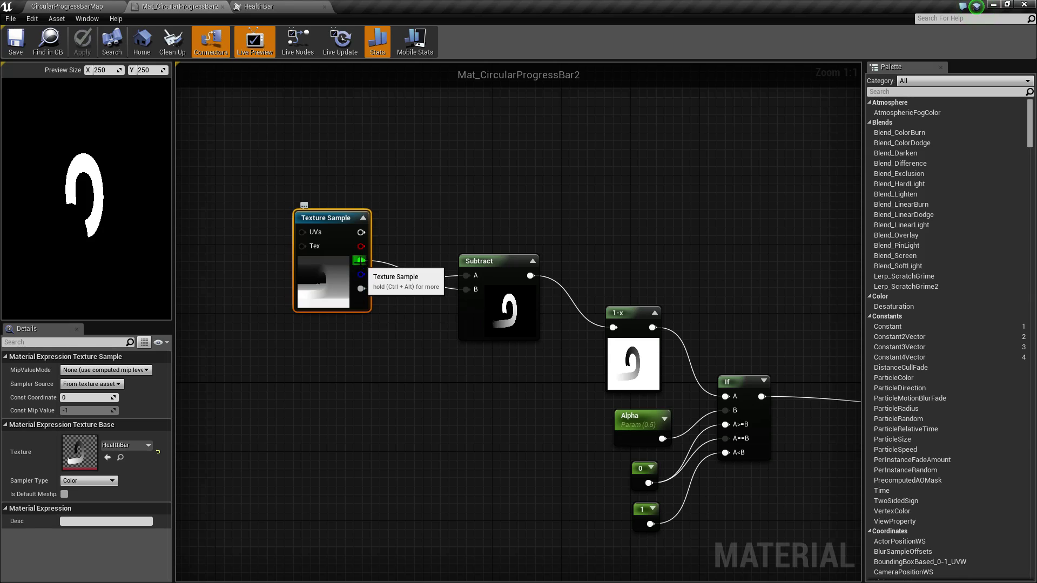
pyautogui.moveTo(359, 289); pyautogui.dragTo(455, 276)
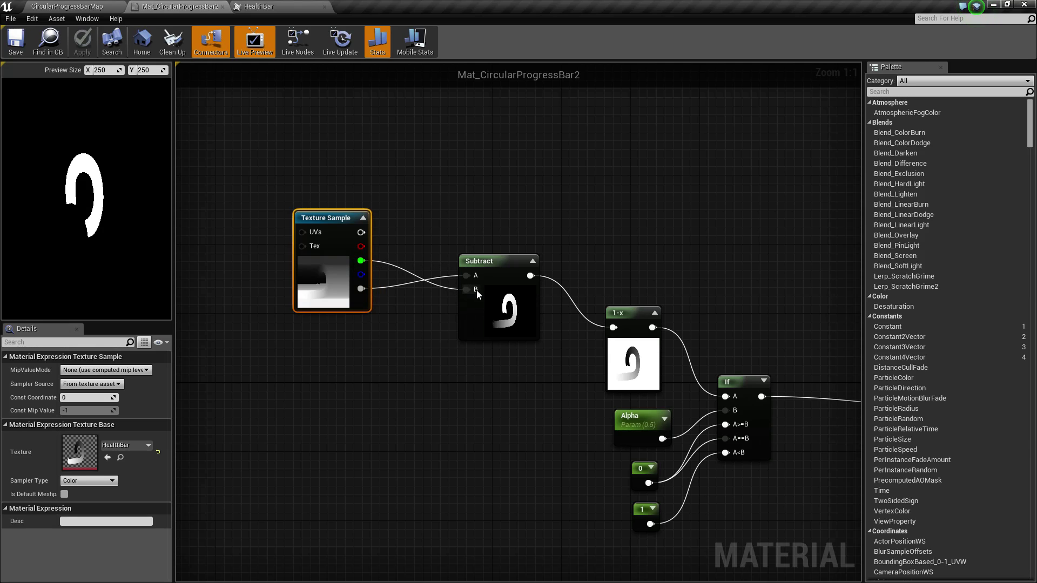
pyautogui.click(519, 316)
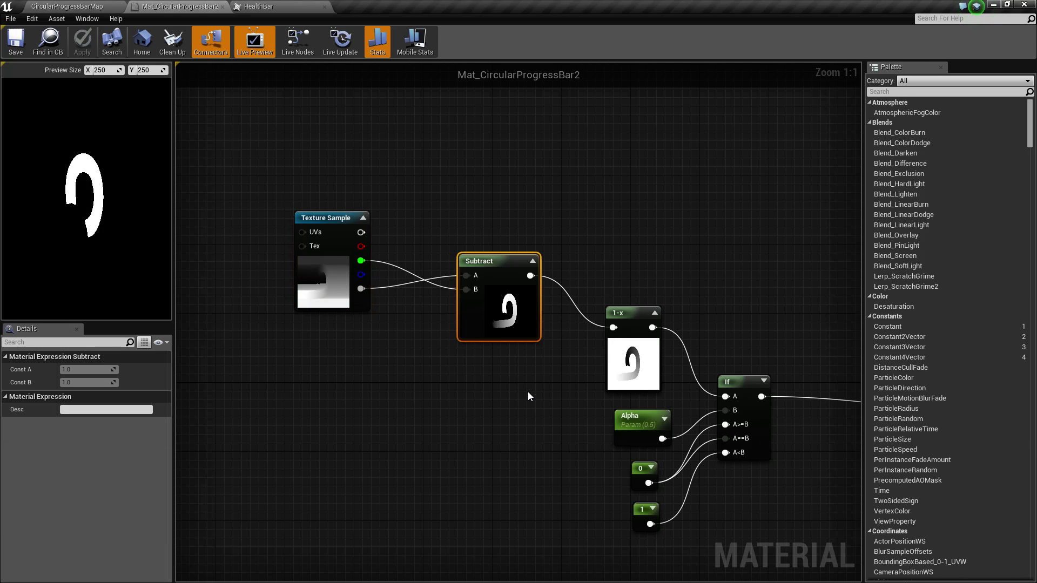
# Start previewing the Subtract node in the material preview.
pyautogui.moveTo(530, 394); pyautogui.dragTo(447, 399, button='right')
pyautogui.rightClick(447, 315)
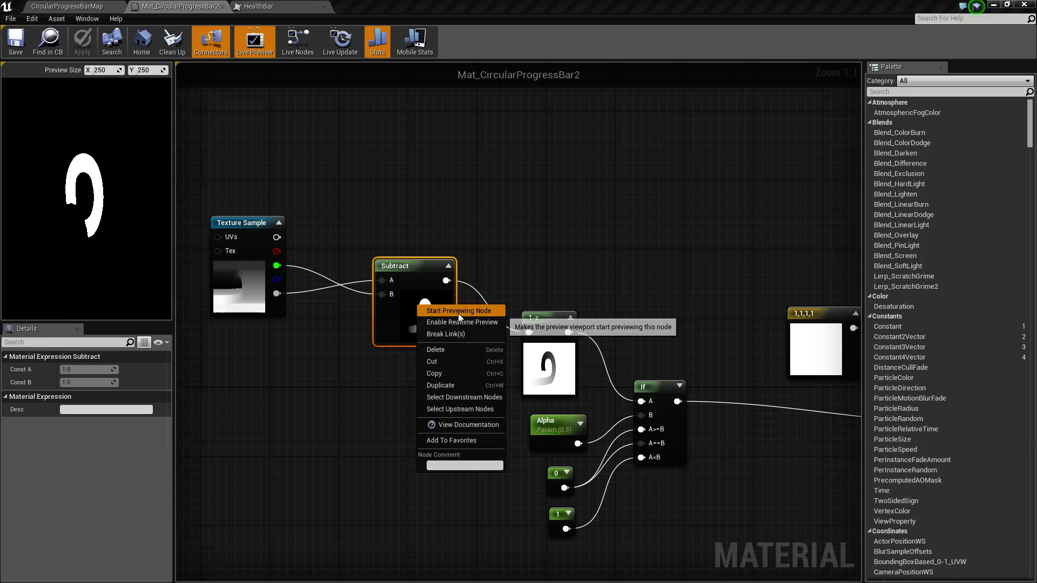
pyautogui.click(447, 312)
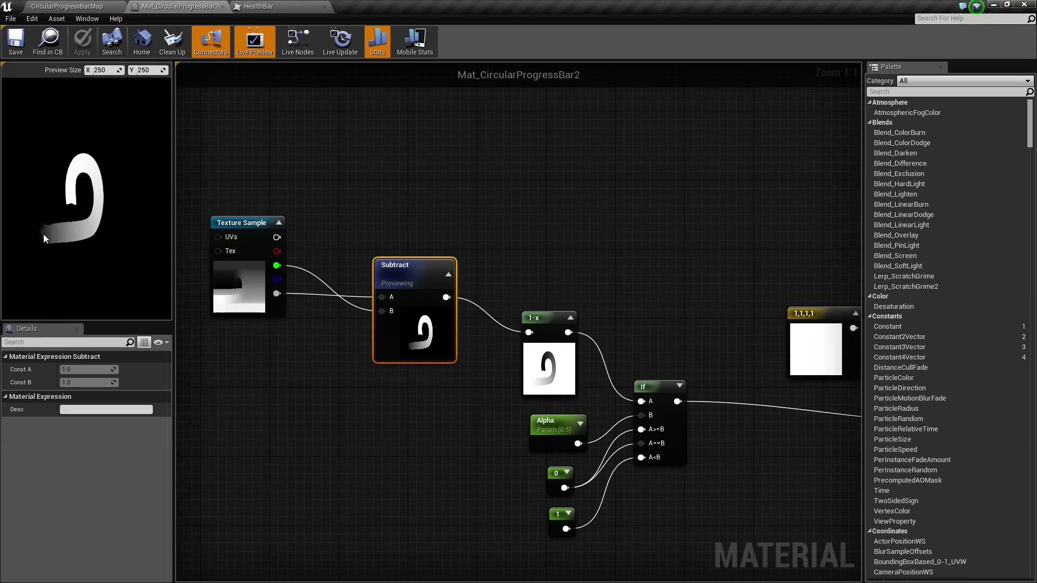
# Move the 1-x node slightly closer to Subtract and start previewing it.
pyautogui.moveTo(457, 398); pyautogui.dragTo(359, 352, button='right')
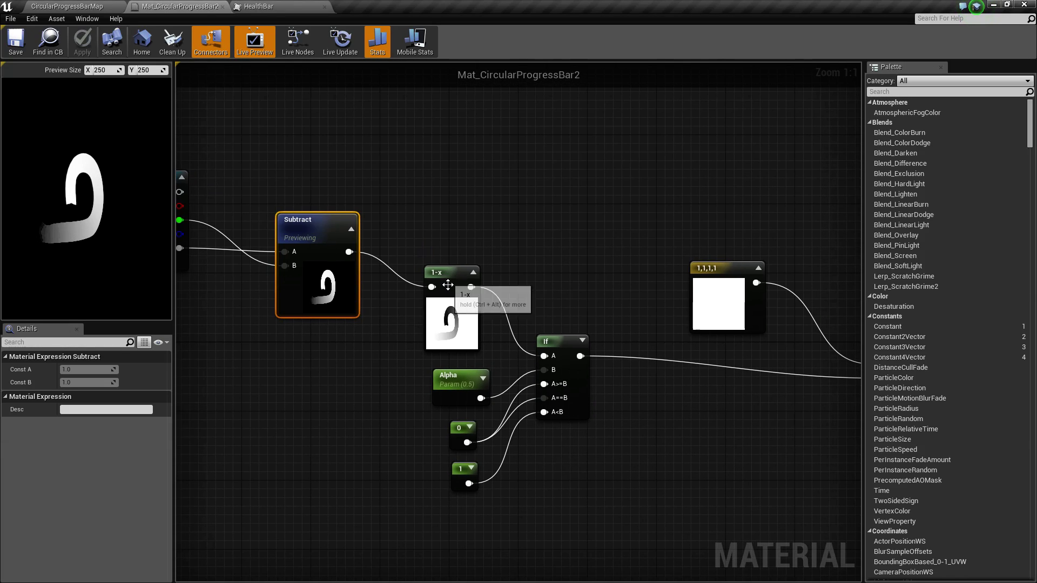
pyautogui.click(435, 298)
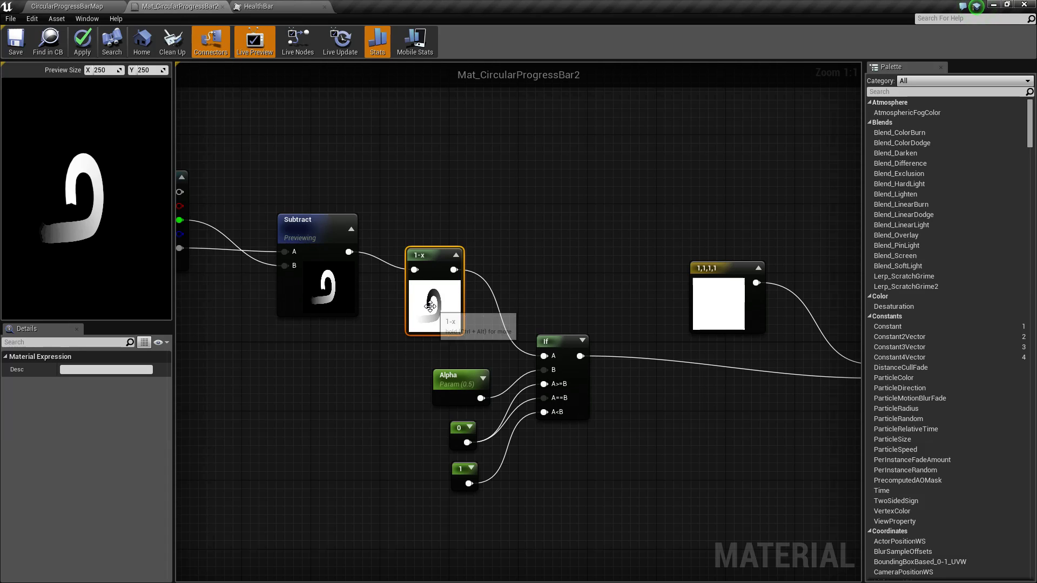
pyautogui.rightClick(432, 258)
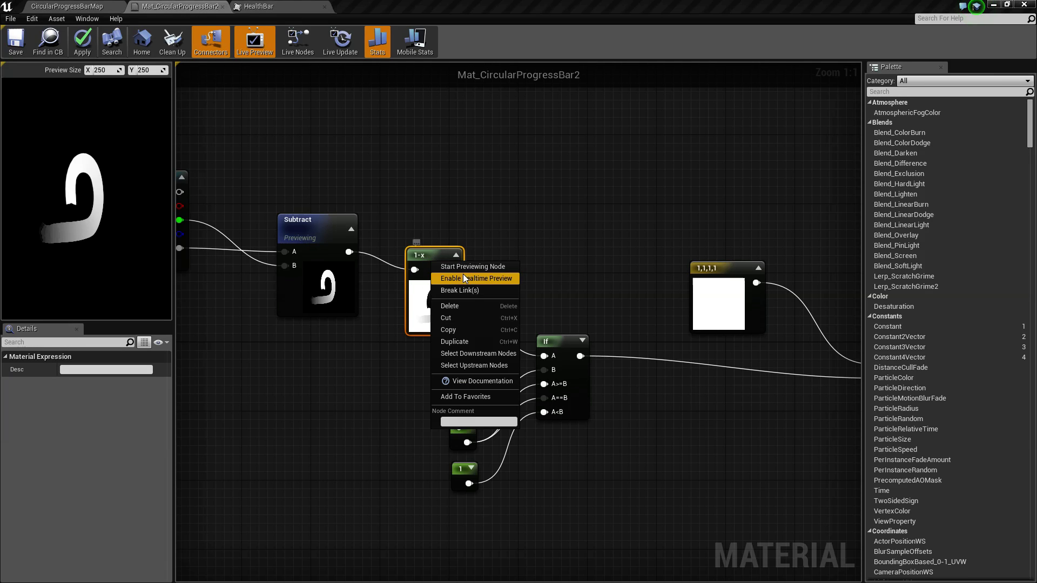
pyautogui.click(468, 267)
pyautogui.moveTo(367, 376); pyautogui.dragTo(319, 370, button='right')
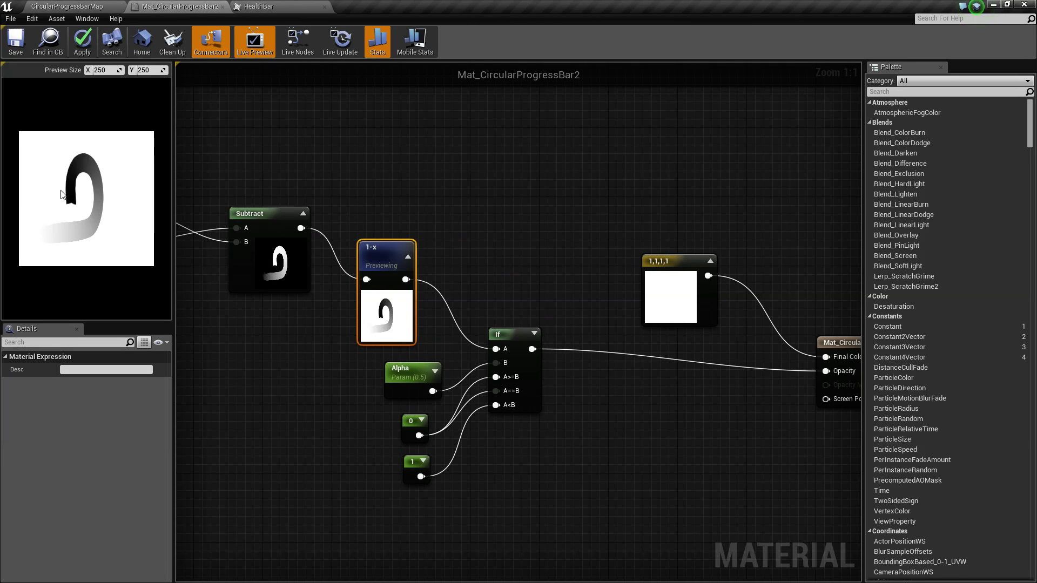
# Check how the If node feeds Opacity, and select the Alpha parameter to inspect its settings.
pyautogui.moveTo(419, 339); pyautogui.dragTo(376, 289, button='right')
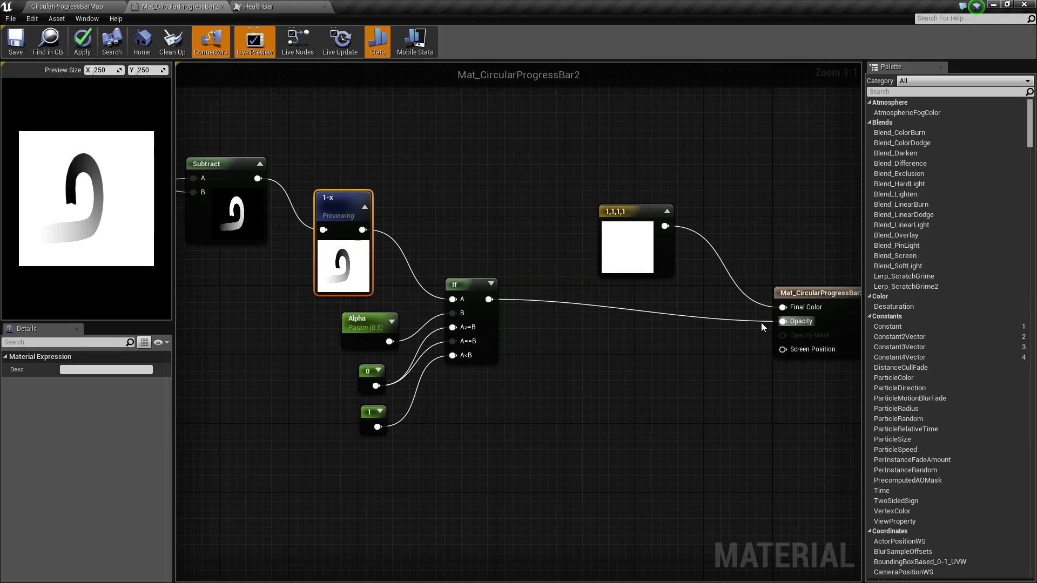
pyautogui.moveTo(593, 345); pyautogui.dragTo(671, 345, button='right')
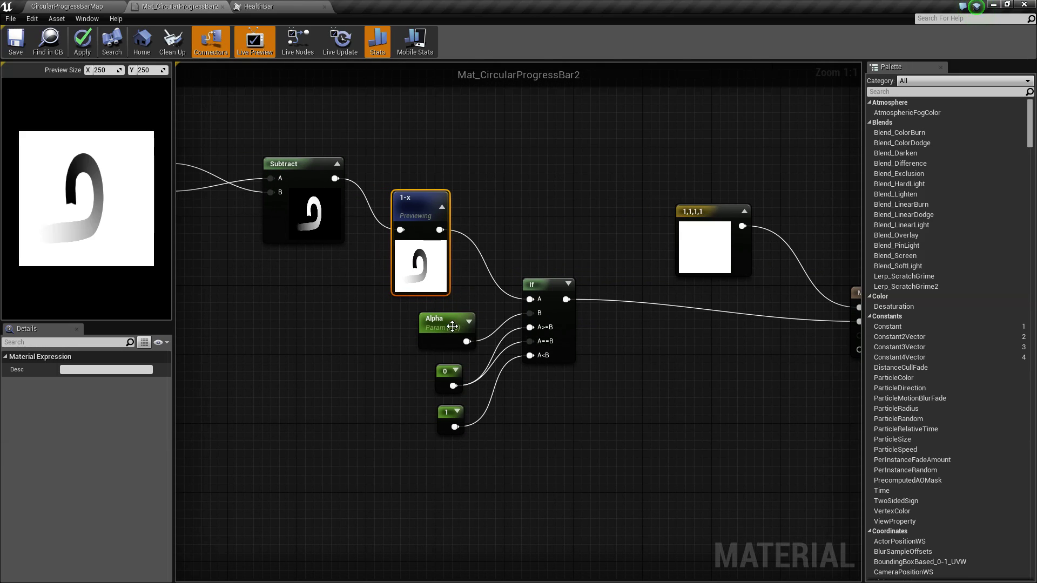
pyautogui.click(441, 324)
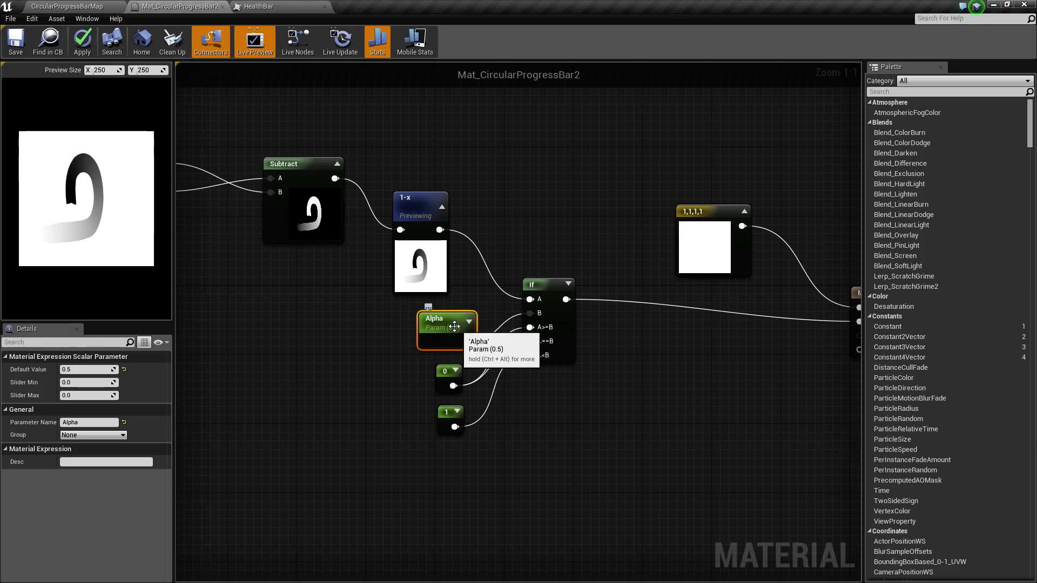
# Move the 1,1,1,1 constant node slightly upward and select the Mat_CircularProgressBar2 output node.
pyautogui.moveTo(794, 351); pyautogui.dragTo(646, 350, button='right')
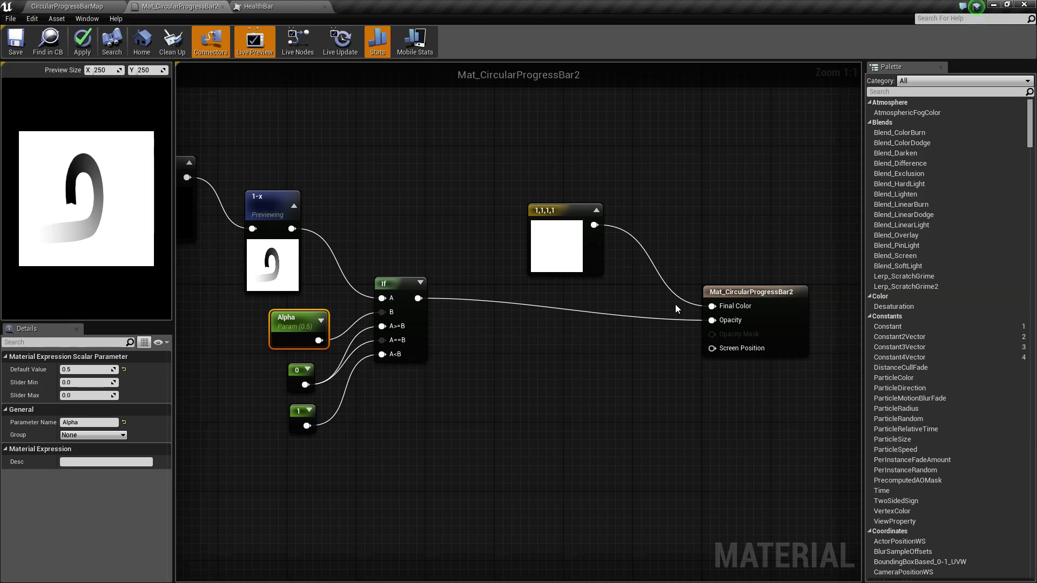
pyautogui.moveTo(565, 216); pyautogui.dragTo(567, 195)
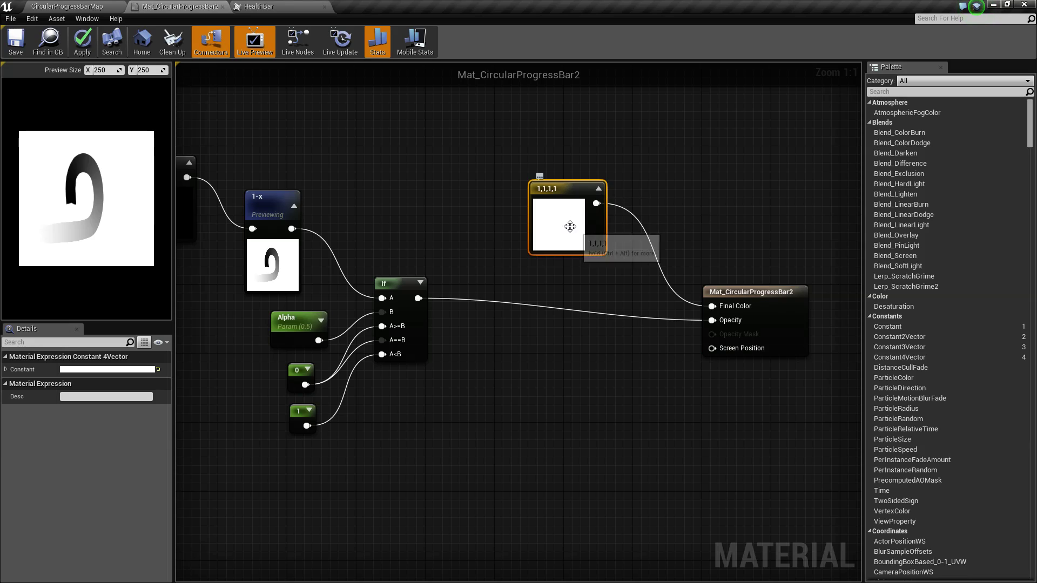
pyautogui.click(726, 302)
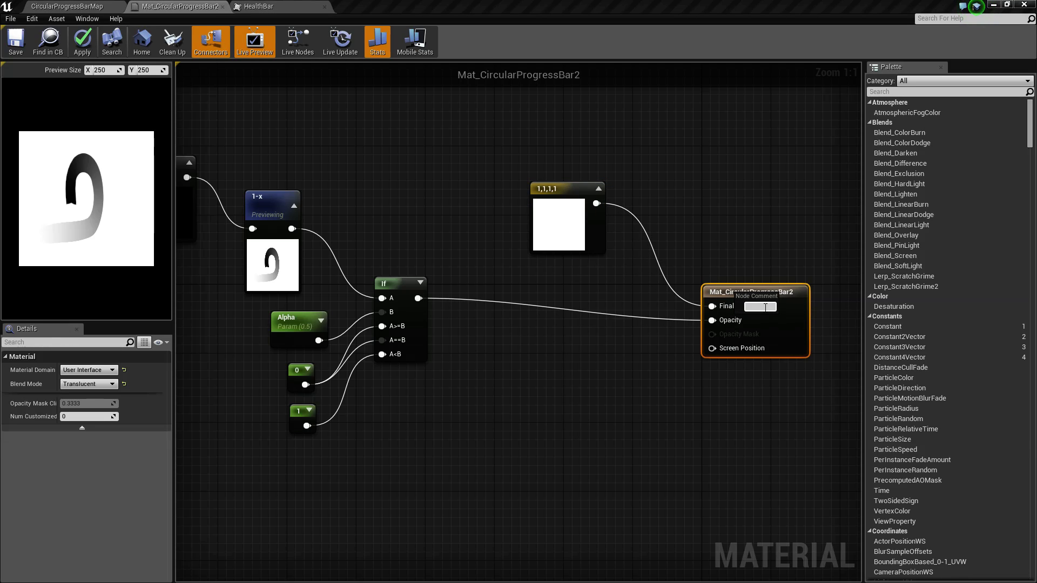
# Stop previewing the 1-x node so the material preview shows the final output.
pyautogui.rightClick(270, 203)
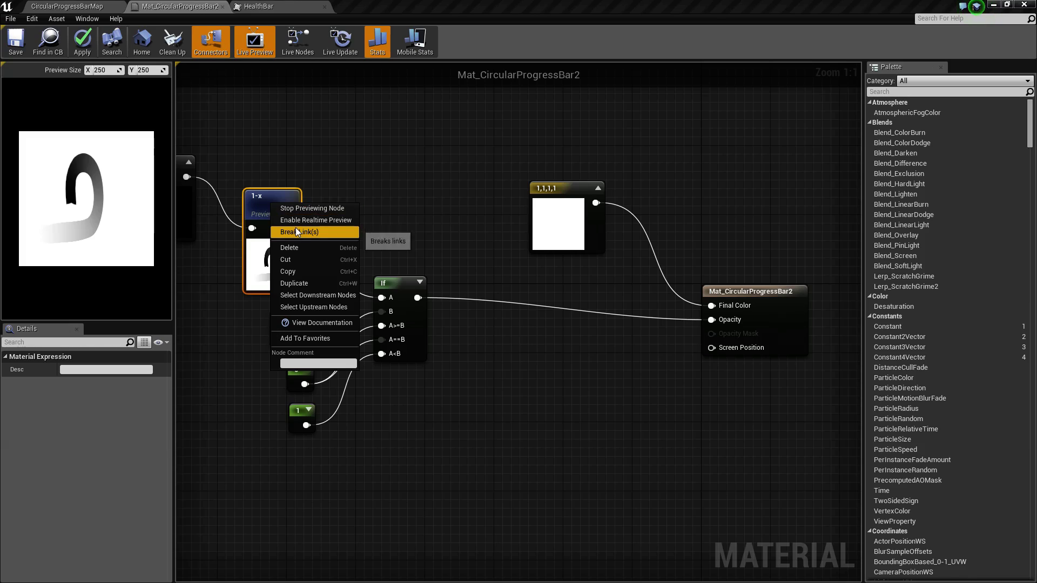
pyautogui.click(300, 209)
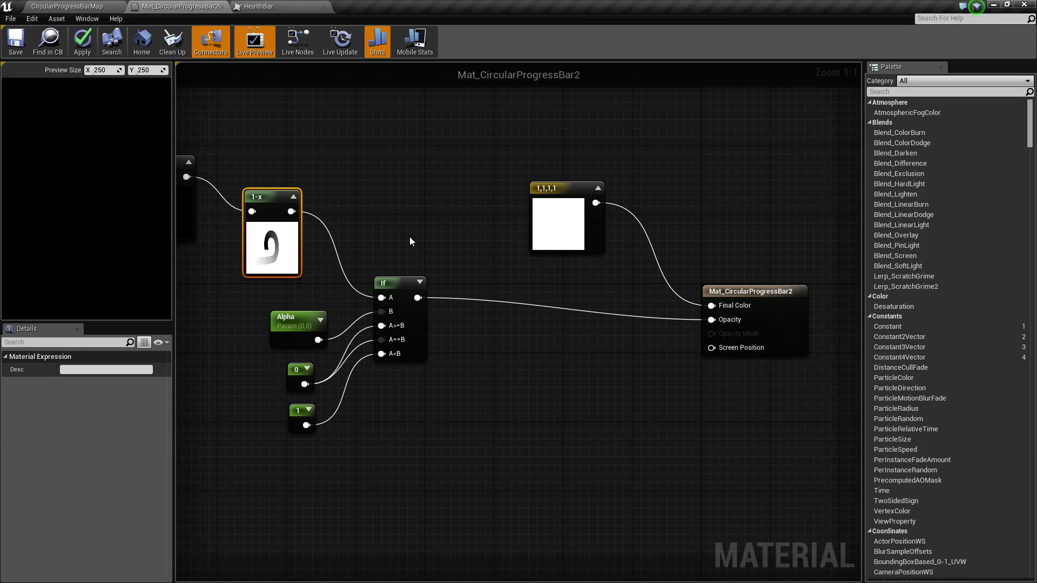
pyautogui.moveTo(496, 351); pyautogui.dragTo(542, 354, button='right')
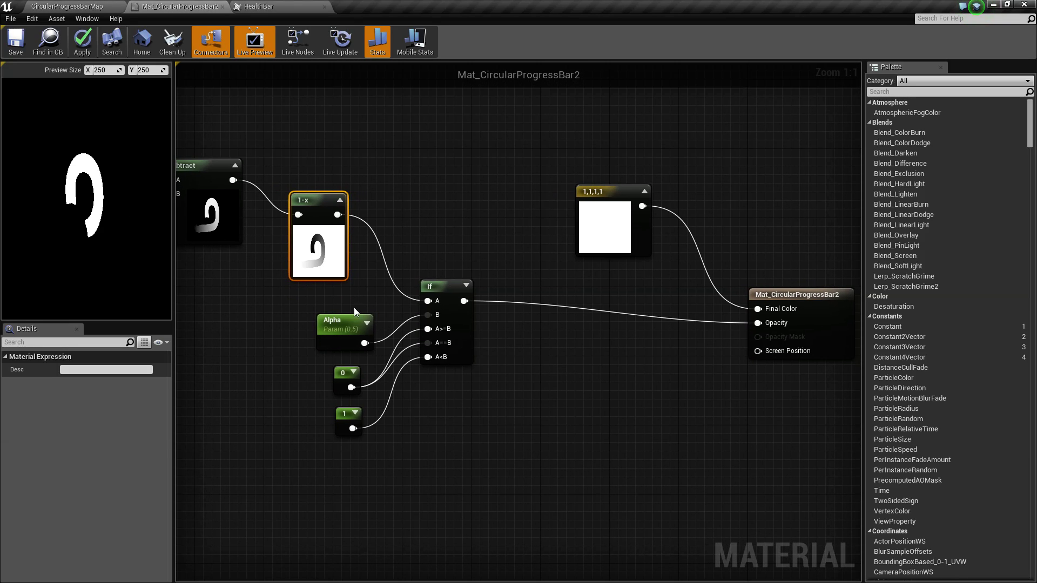
# Try the Alpha parameter's default value at 1 and 0.7, ending with 0.2.
pyautogui.click(337, 324)
pyautogui.click(87, 369)
pyautogui.write('1')
pyautogui.press('Return')
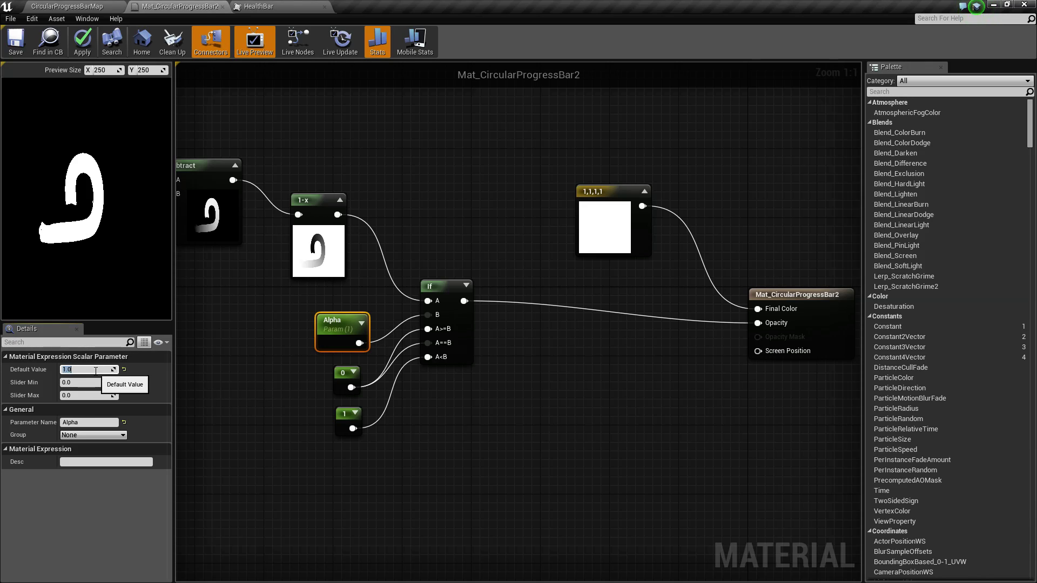
pyautogui.write('.7')
pyautogui.press('Return')
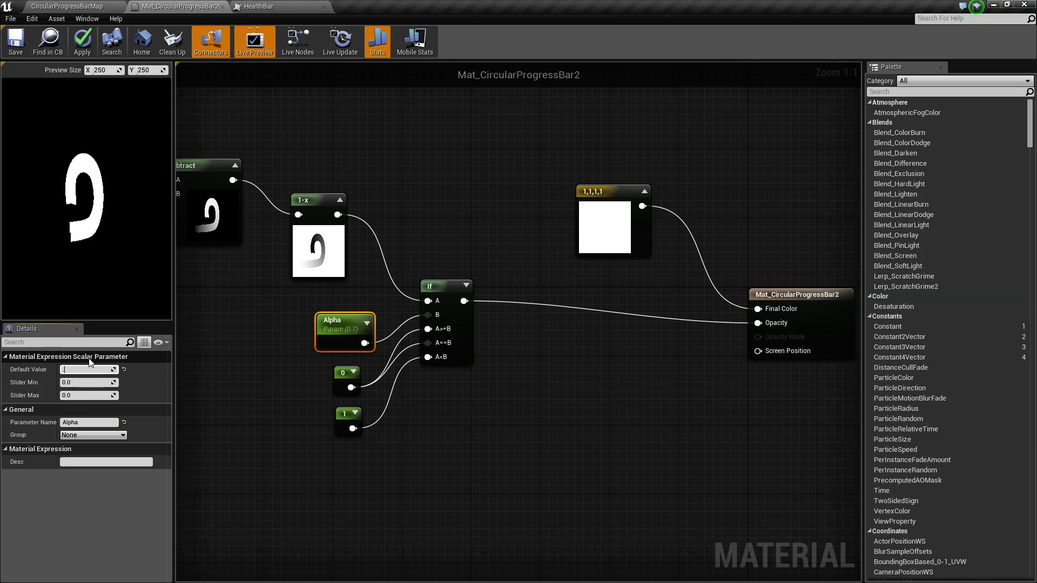
pyautogui.write('.2')
pyautogui.press('Return')
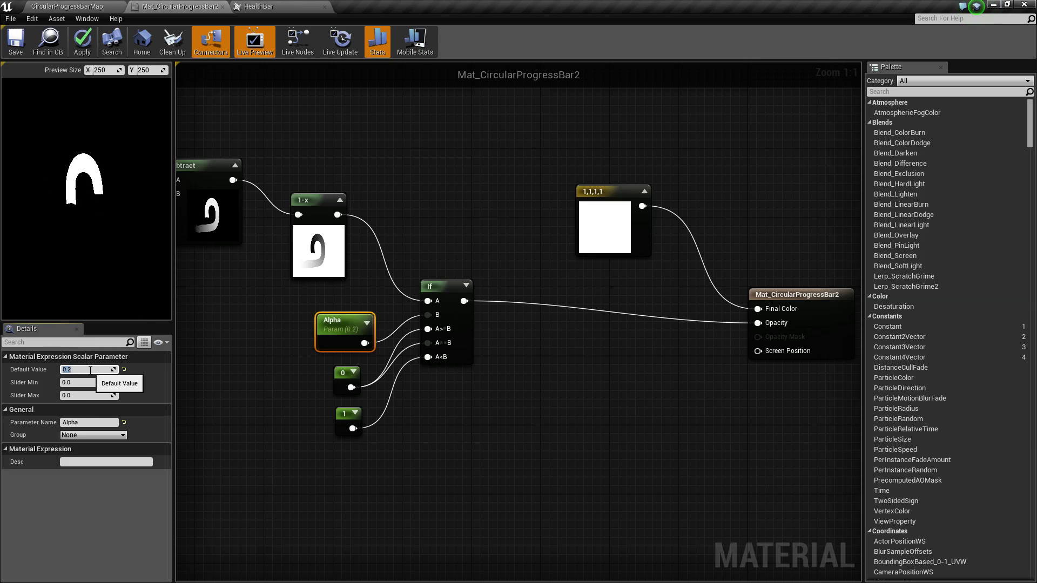
# Try the Alpha parameter's default value at 0.1, ending with 0.
pyautogui.press('Return')
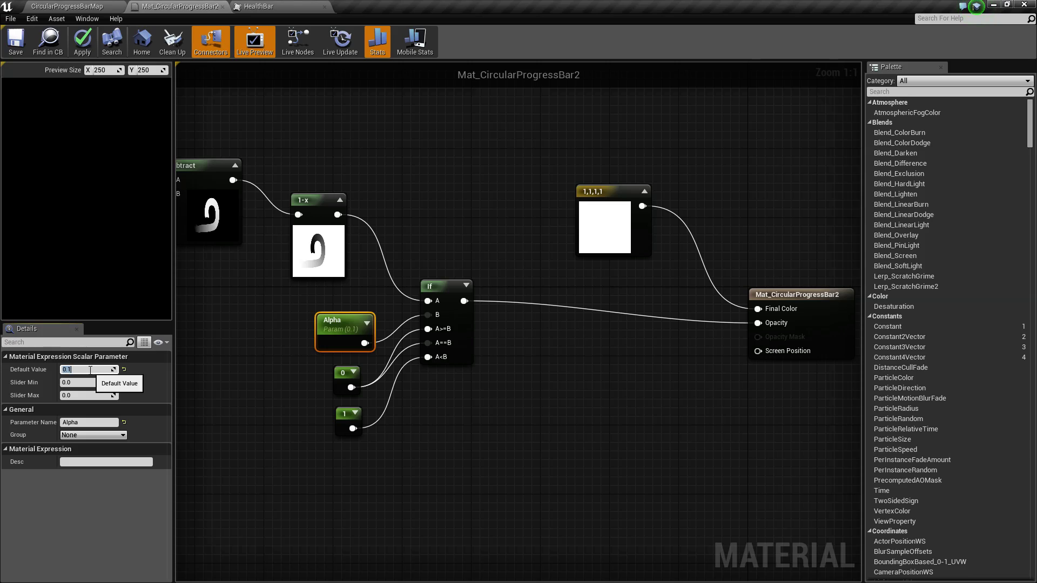
pyautogui.write('0')
pyautogui.press('Return')
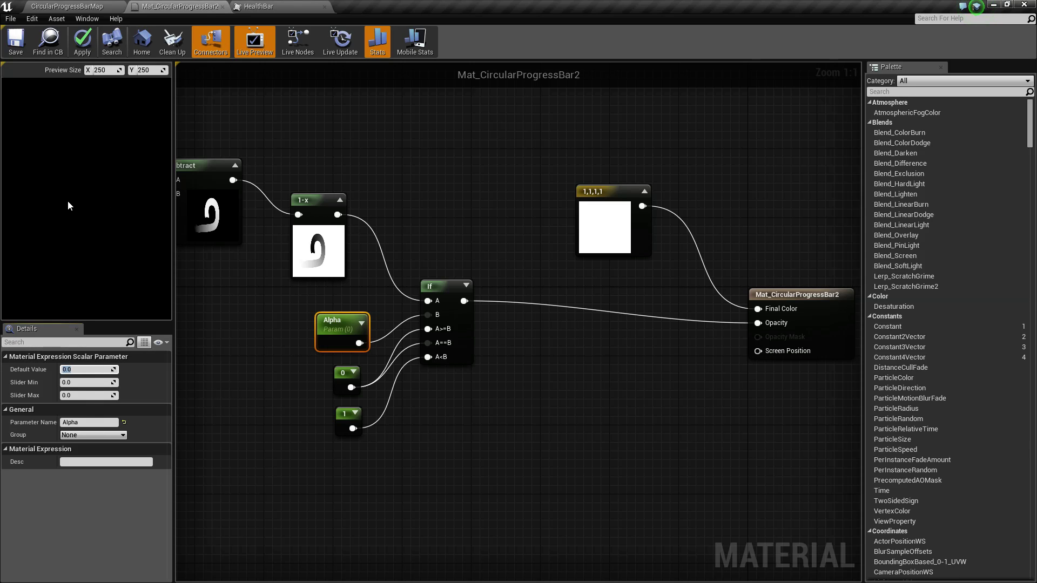
# Compare the HealthBar texture's gradient with the 1-x node's result in the Mat_CircularProgressBar2 graph.
pyautogui.click(258, 6)
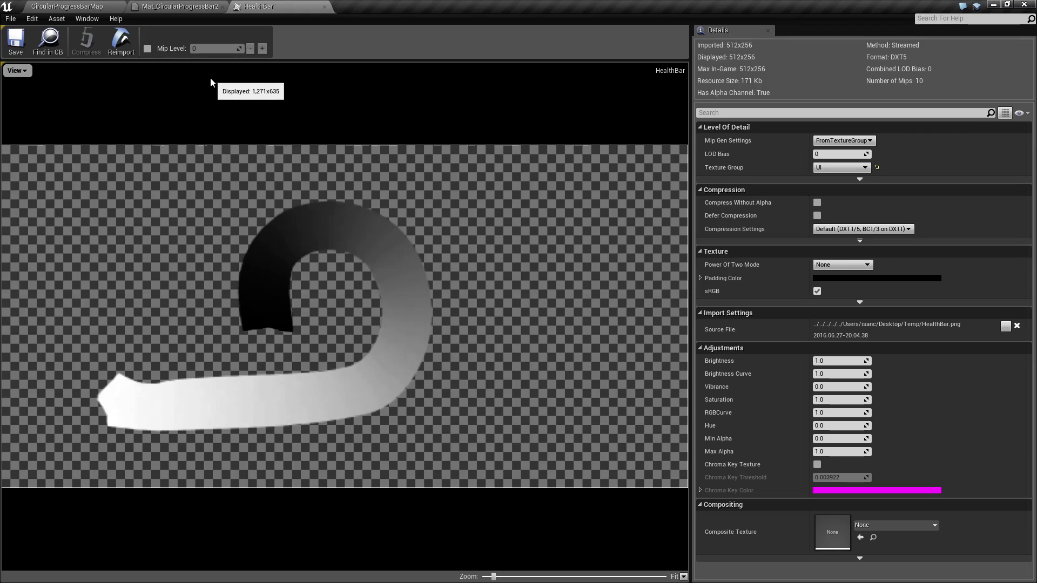
pyautogui.click(179, 6)
pyautogui.moveTo(270, 306); pyautogui.dragTo(399, 334, button='right')
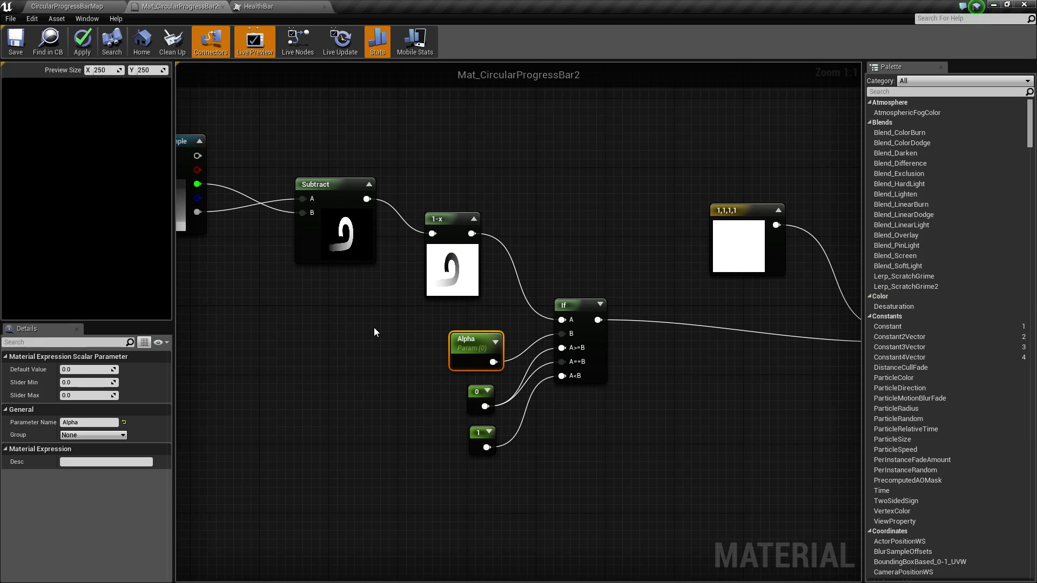
pyautogui.click(432, 252)
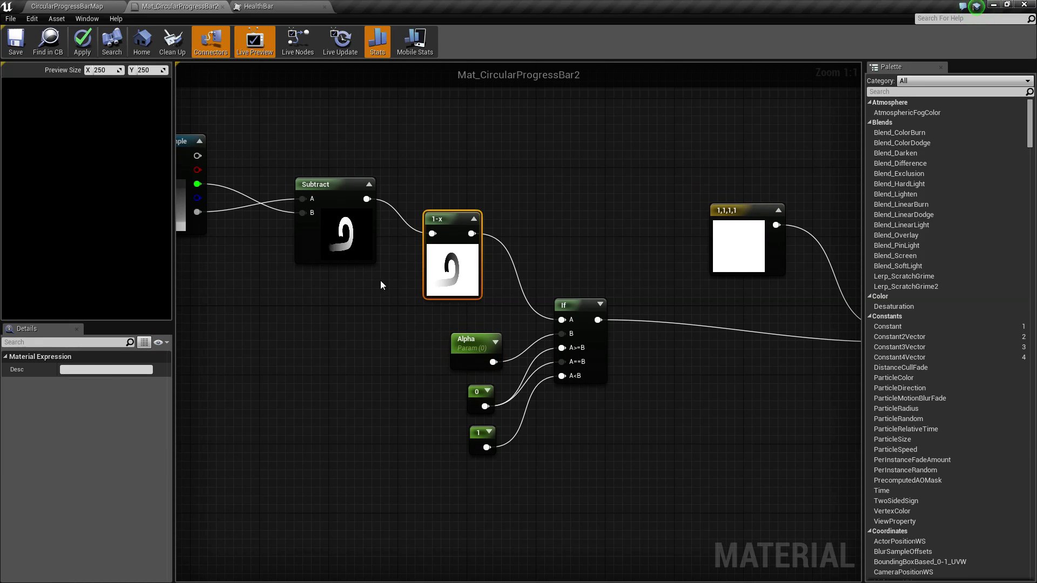
# Set the If node's Equals Threshold to 0.5 and apply the material changes.
pyautogui.click(566, 309)
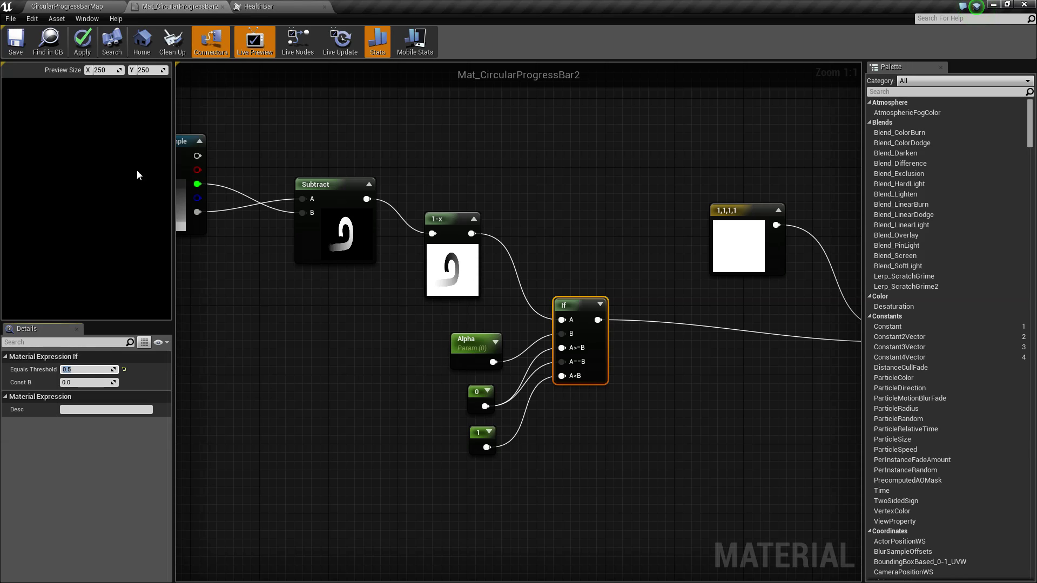
pyautogui.click(84, 41)
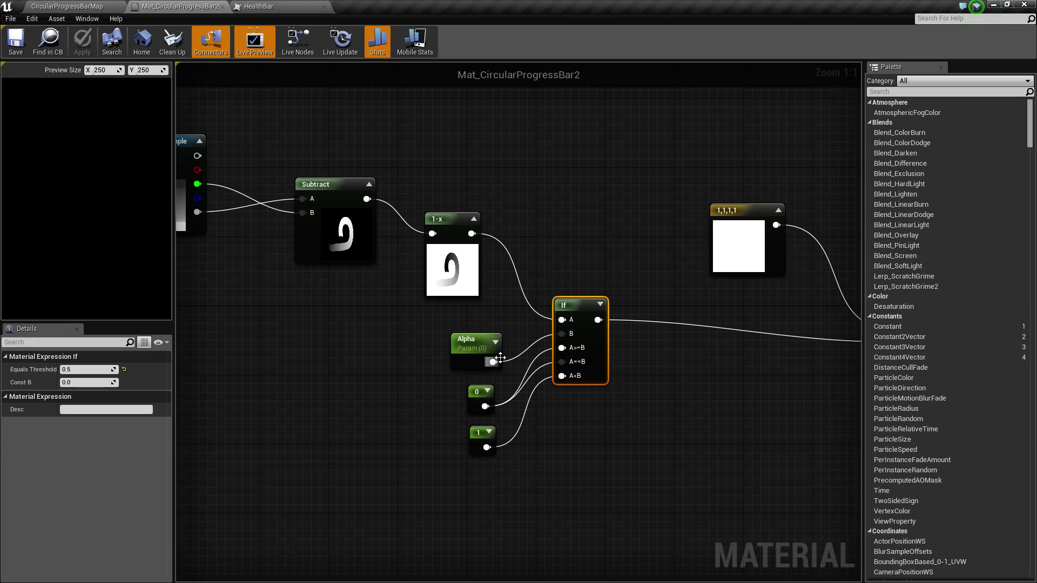
pyautogui.click(88, 371)
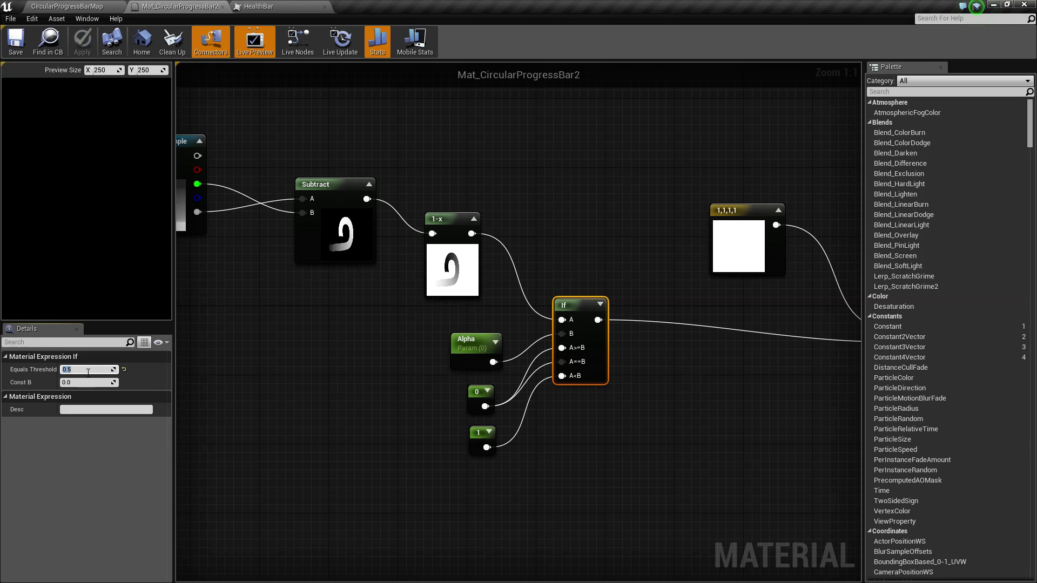
# Set the Alpha parameter's default value to 0.5 and apply the material changes.
pyautogui.click(472, 341)
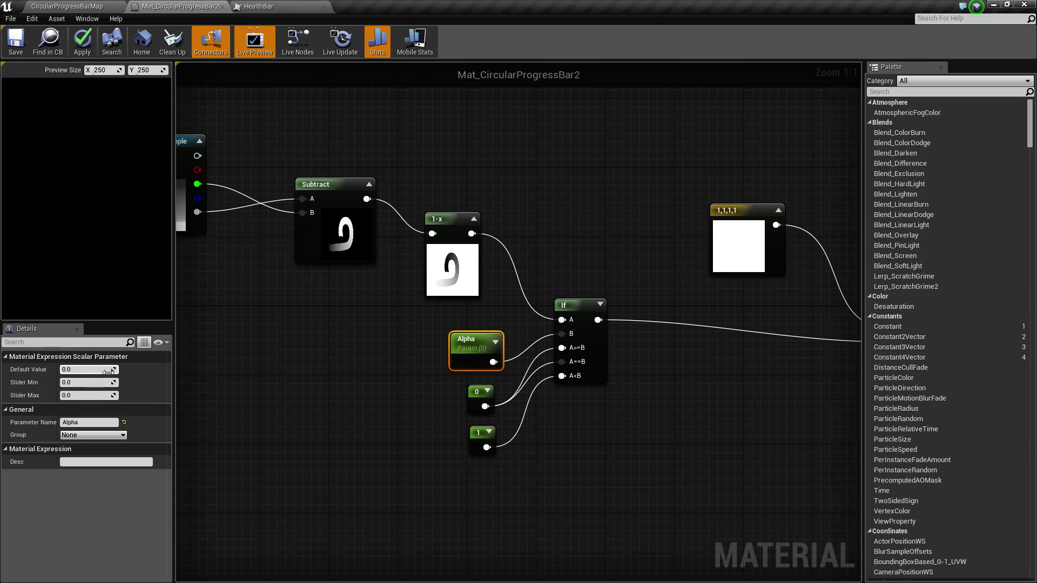
pyautogui.press('BackSpace')
pyautogui.write('.5')
pyautogui.press('Return')
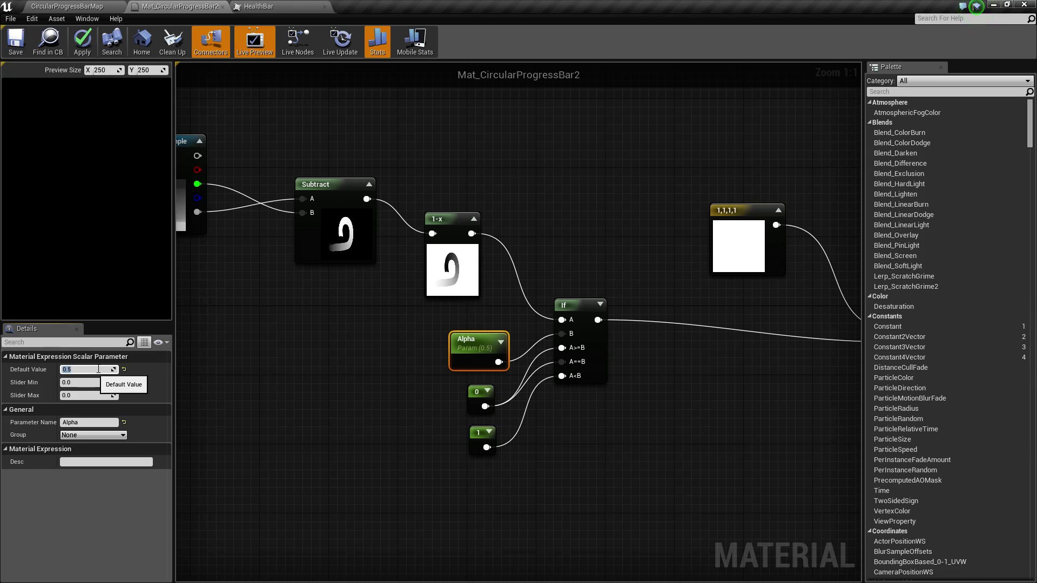
pyautogui.click(80, 47)
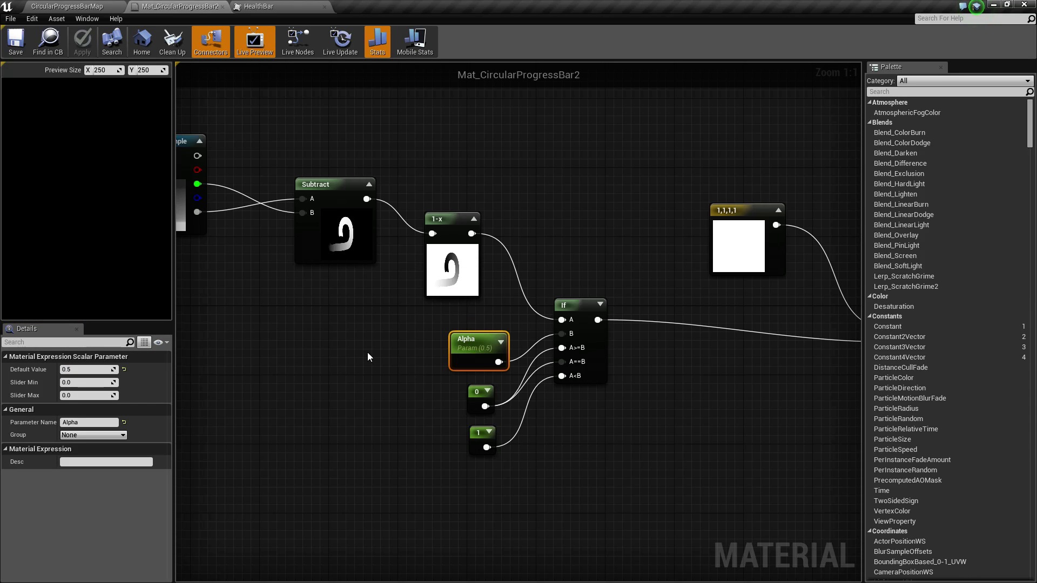
# Examine the node chain from Texture Sample to If and the 1,1,1,1 constant feeding Final Color.
pyautogui.moveTo(370, 355); pyautogui.dragTo(343, 362, button='right')
pyautogui.moveTo(704, 463); pyautogui.dragTo(675, 478, button='right')
pyautogui.moveTo(205, 113); pyautogui.dragTo(634, 467)
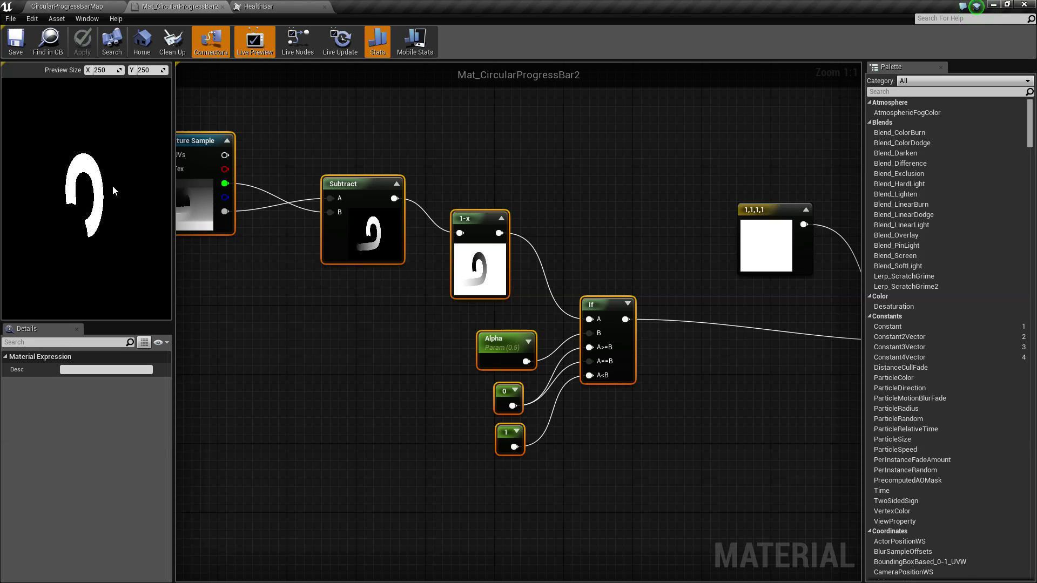
pyautogui.moveTo(308, 278); pyautogui.dragTo(84, 260, button='right')
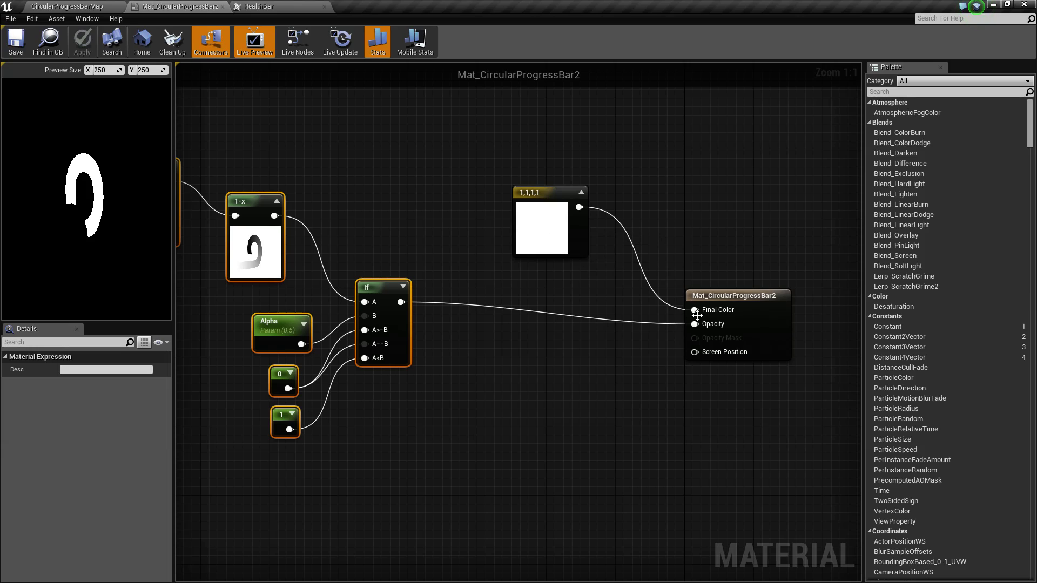
pyautogui.click(542, 201)
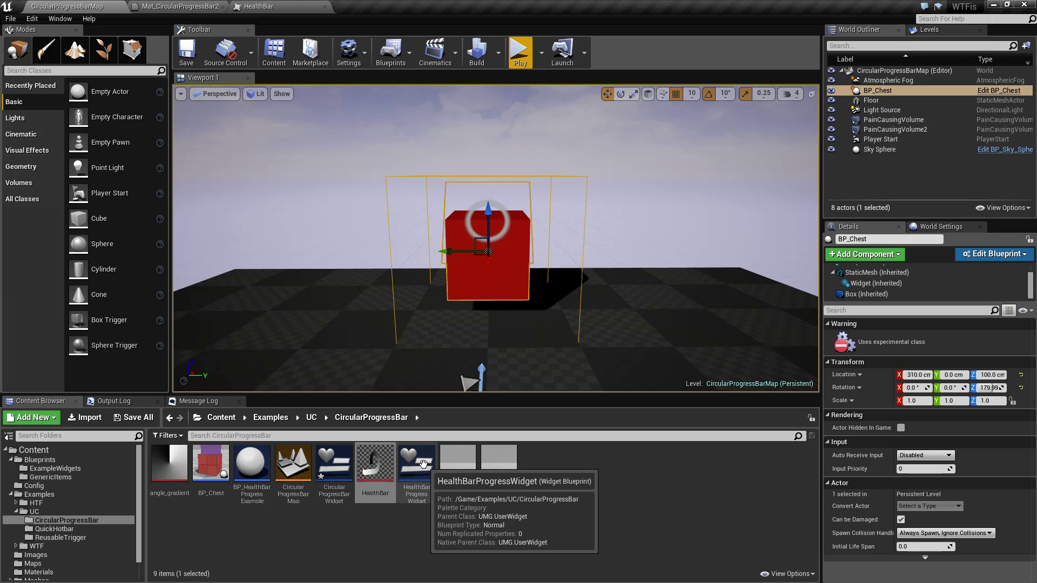
# Open the HealthBarProgressWidget blueprint from the CircularProgressBar folder and show its event graph.
pyautogui.click(416, 465)
pyautogui.doubleClick(417, 465)
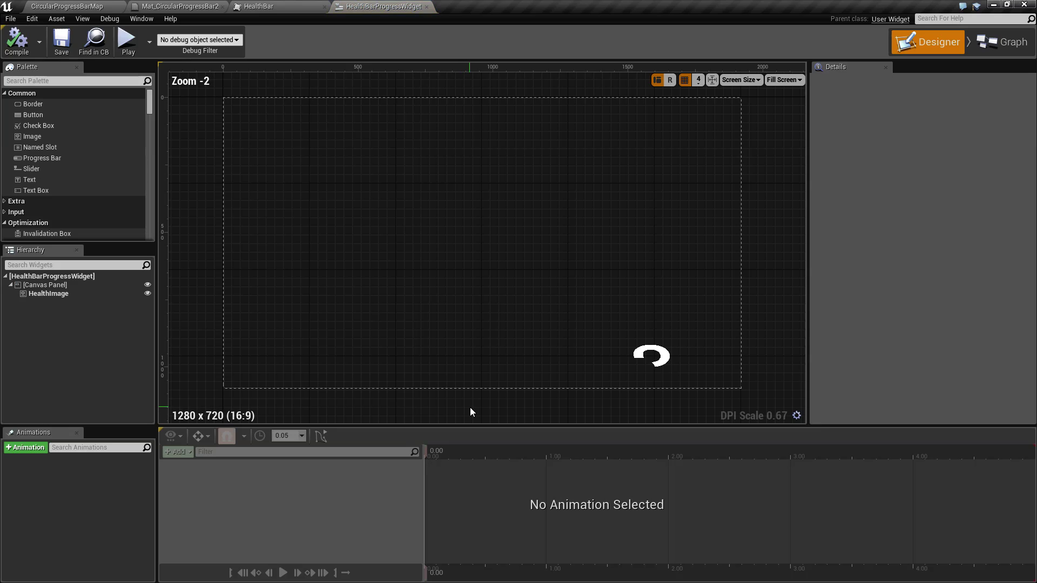
pyautogui.click(987, 46)
pyautogui.scroll(-1, 597, 278)
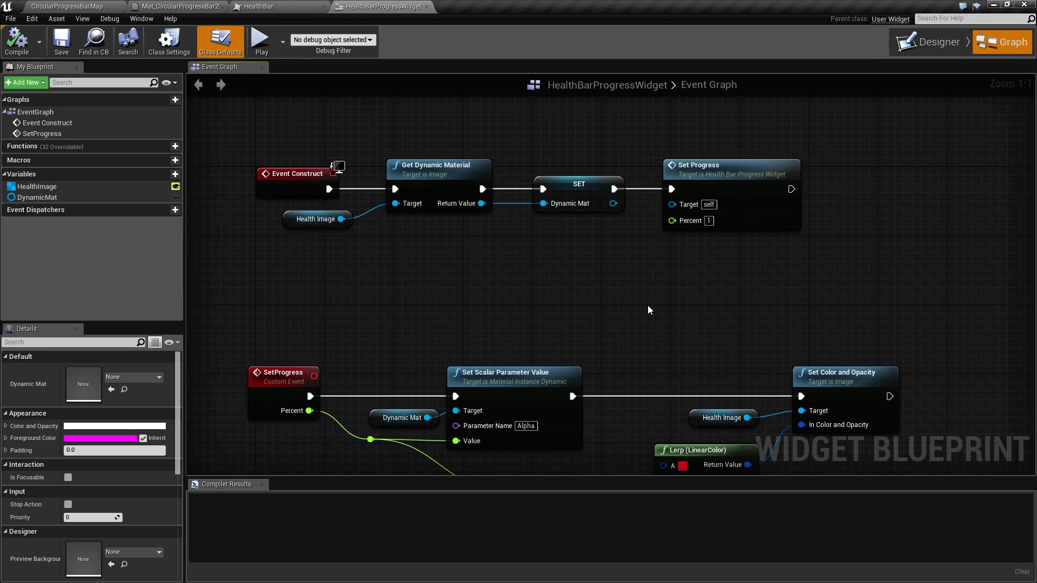
pyautogui.scroll(1, 647, 305)
# Examine the SetProgress event's node chain and the A color of its Lerp (LinearColor) node, leaving the color as it is.
pyautogui.moveTo(423, 241)
pyautogui.mouseDown()
pyautogui.moveTo(662, 302)
pyautogui.moveTo(873, 428)
pyautogui.mouseUp()
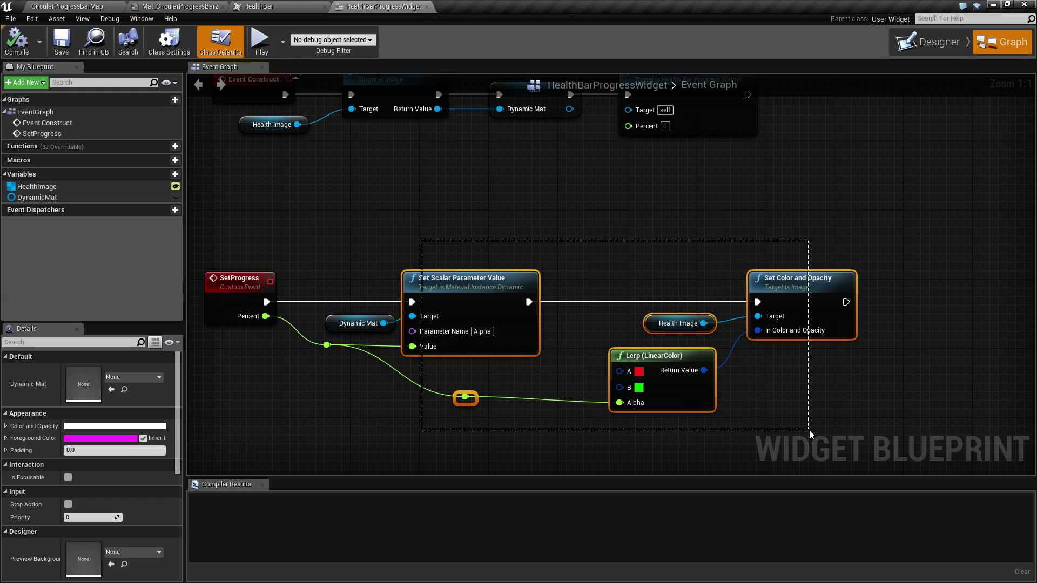
pyautogui.moveTo(309, 287); pyautogui.dragTo(363, 262, button='right')
pyautogui.moveTo(266, 204); pyautogui.dragTo(909, 416)
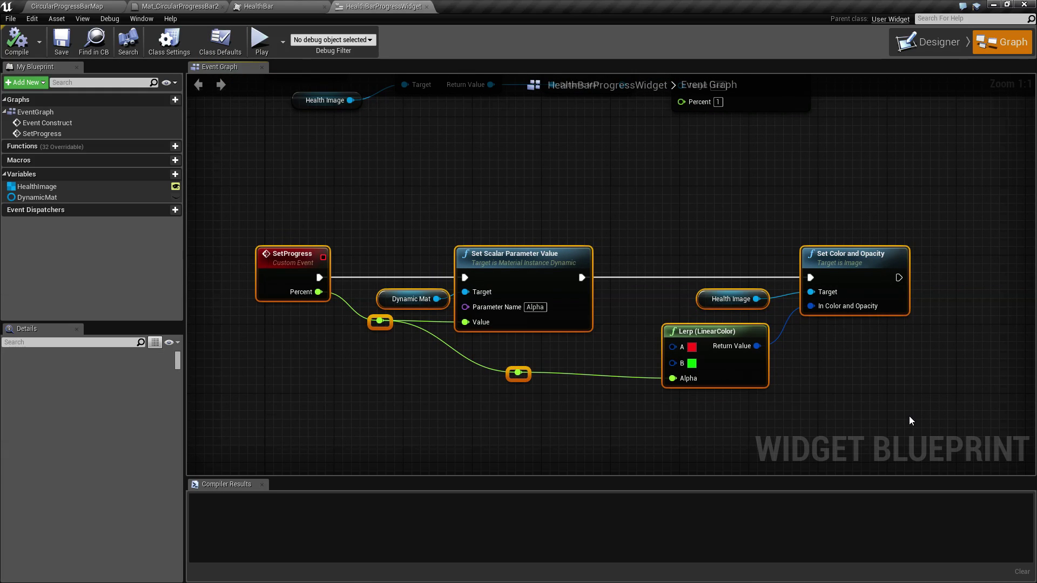
pyautogui.moveTo(909, 416)
pyautogui.mouseDown(button='right')
pyautogui.moveTo(825, 403)
pyautogui.moveTo(881, 415)
pyautogui.mouseUp(button='right')
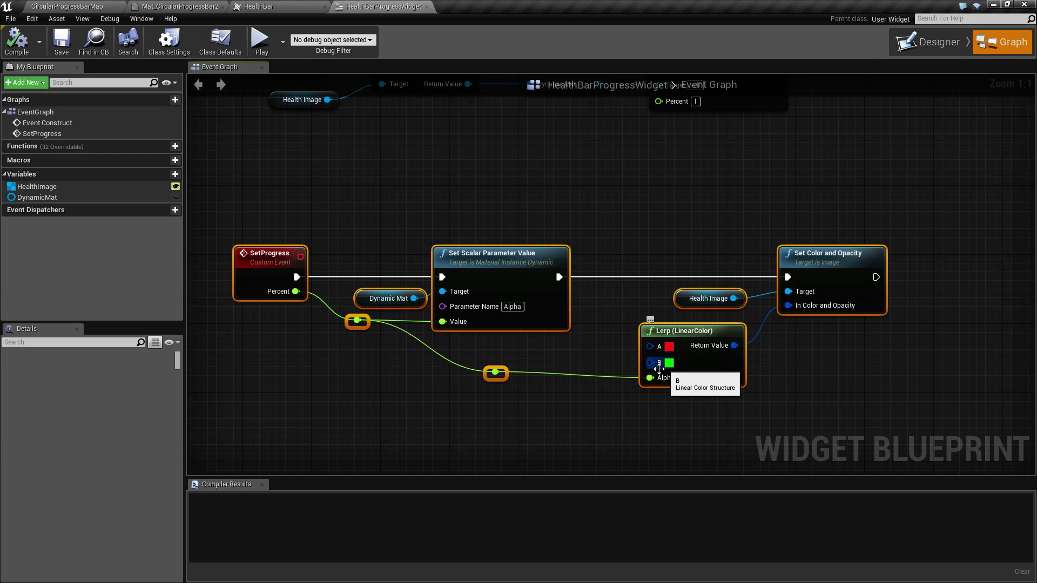
pyautogui.moveTo(683, 369); pyautogui.dragTo(639, 368, button='right')
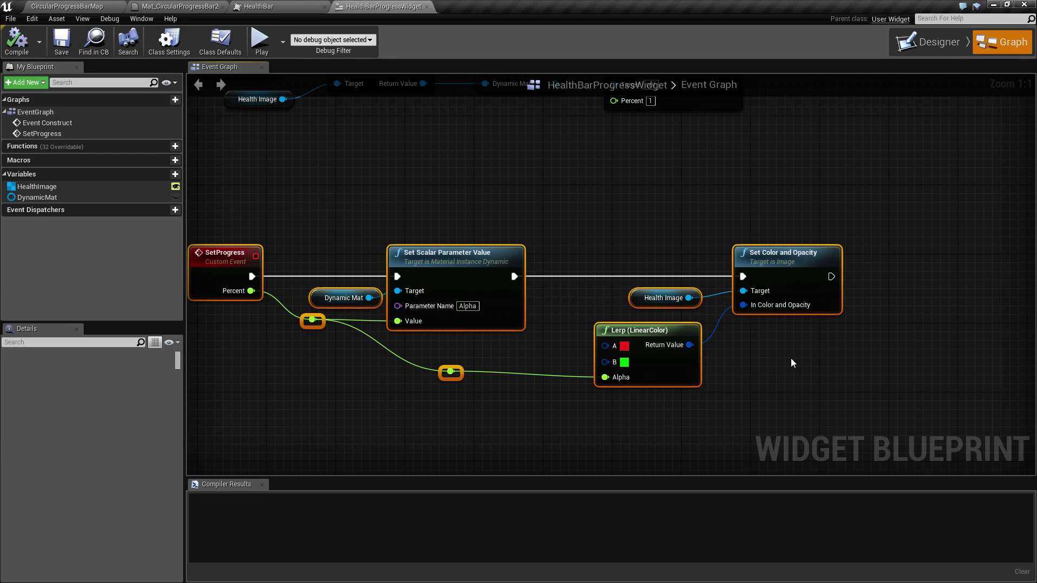
pyautogui.click(621, 349)
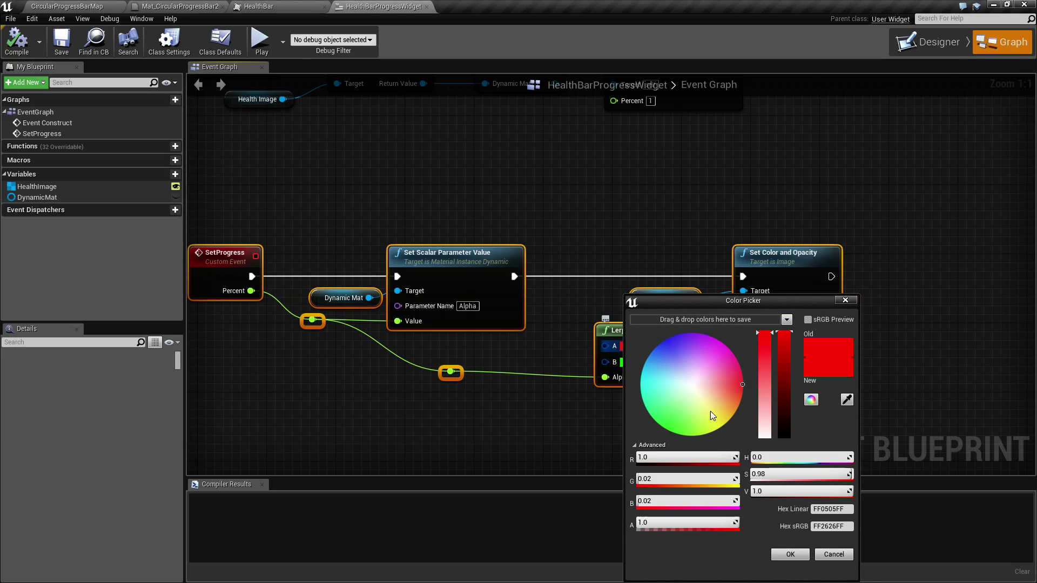
pyautogui.click(827, 561)
# Review the HealthBar texture and the Mat_CircularProgressBar2 graph, and return to the HealthBarProgressWidget event graph.
pyautogui.click(296, 8)
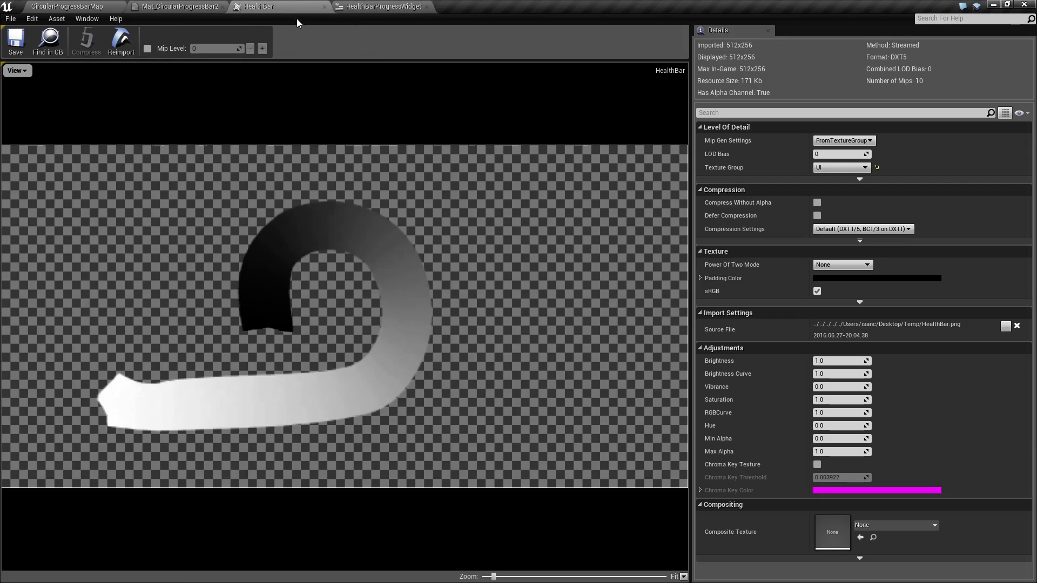
pyautogui.click(203, 7)
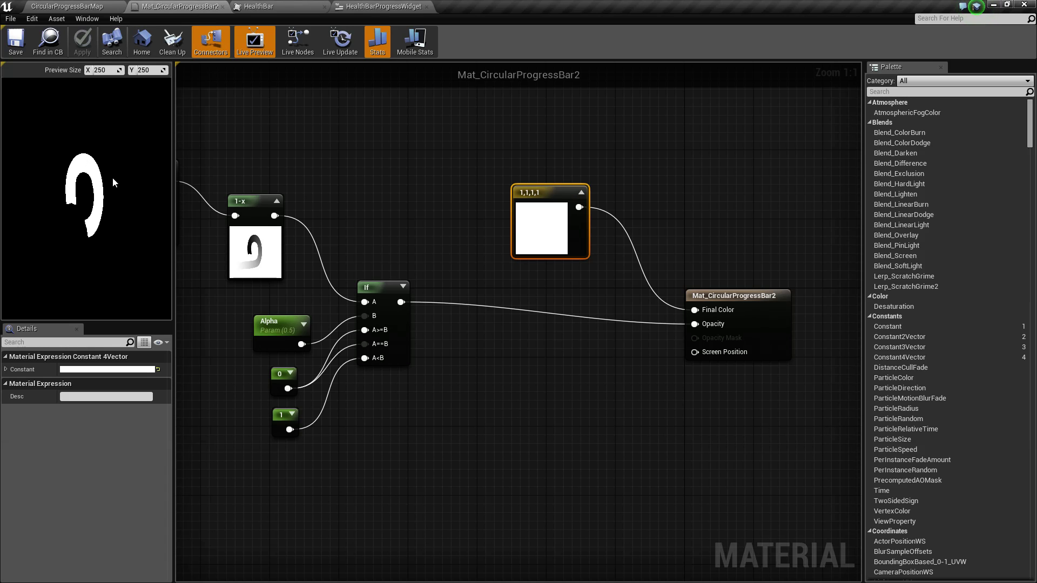
pyautogui.click(411, 7)
# Try cyan as the Lerp (LinearColor) node's A color and play the game to see the health bar fade toward it.
pyautogui.moveTo(610, 290)
pyautogui.mouseDown()
pyautogui.moveTo(769, 388)
pyautogui.moveTo(773, 407)
pyautogui.moveTo(624, 348)
pyautogui.mouseUp()
pyautogui.click(624, 346)
pyautogui.click(643, 383)
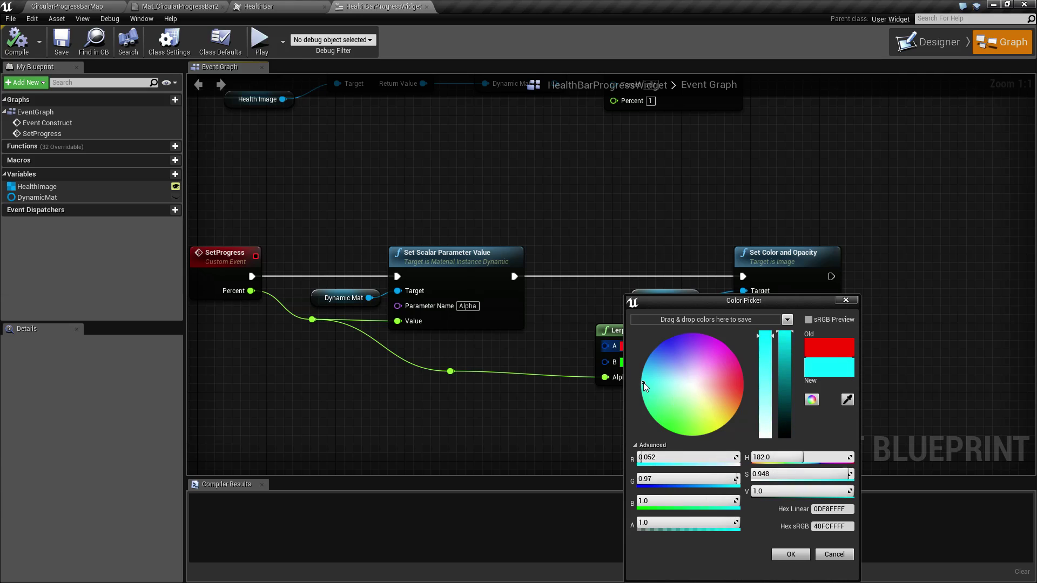
pyautogui.click(791, 554)
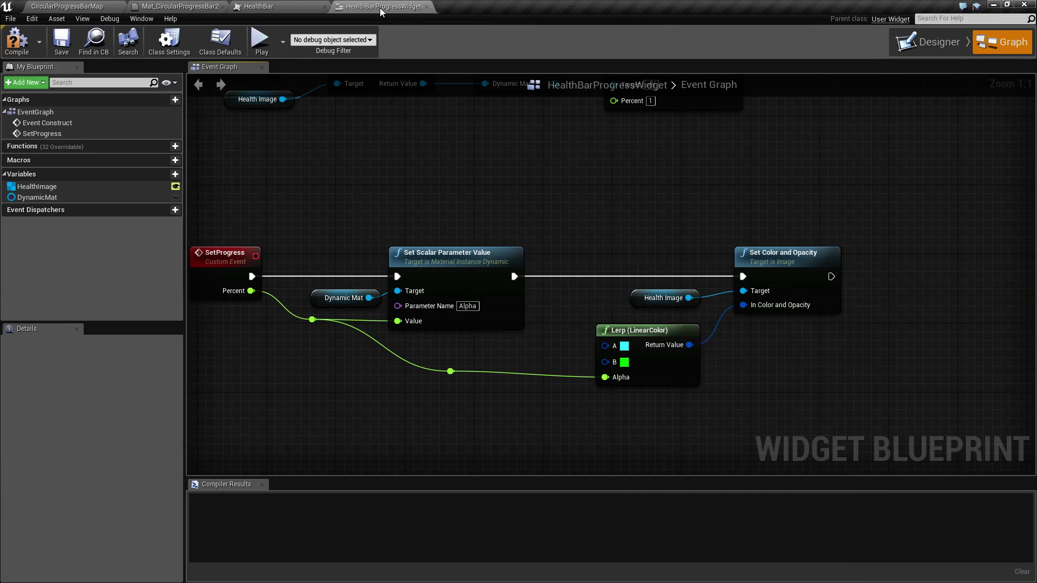
pyautogui.click(260, 38)
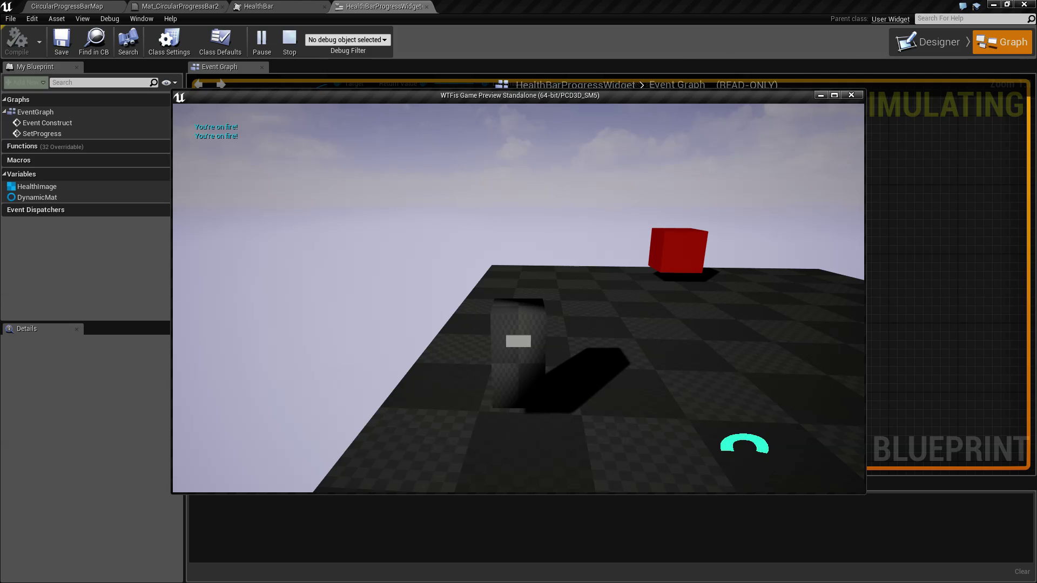
pyautogui.press('Escape')
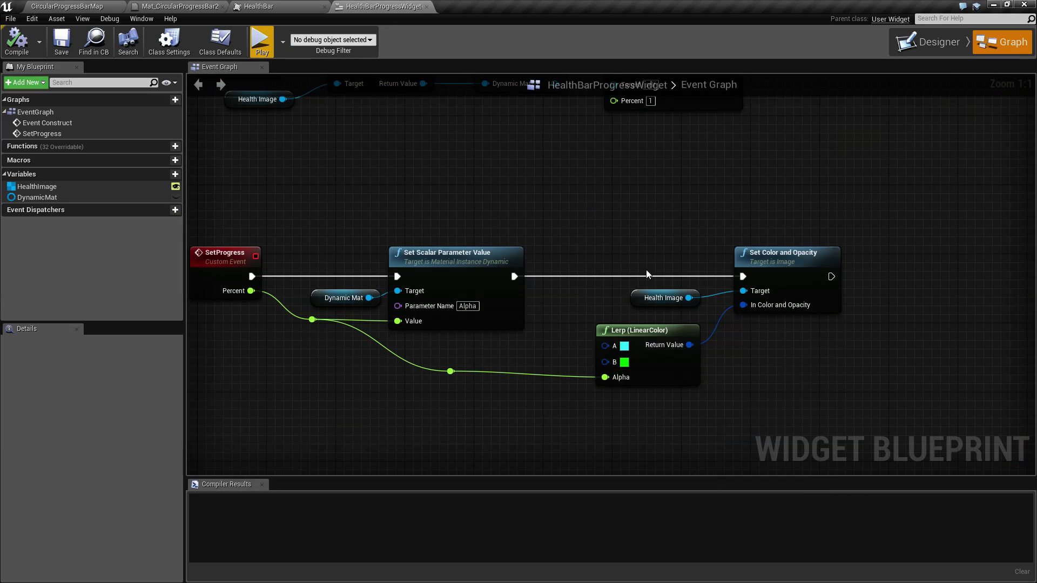
# Set the Lerp (LinearColor) node's A color to red with R 1, G 0 and B 0.
pyautogui.click(625, 346)
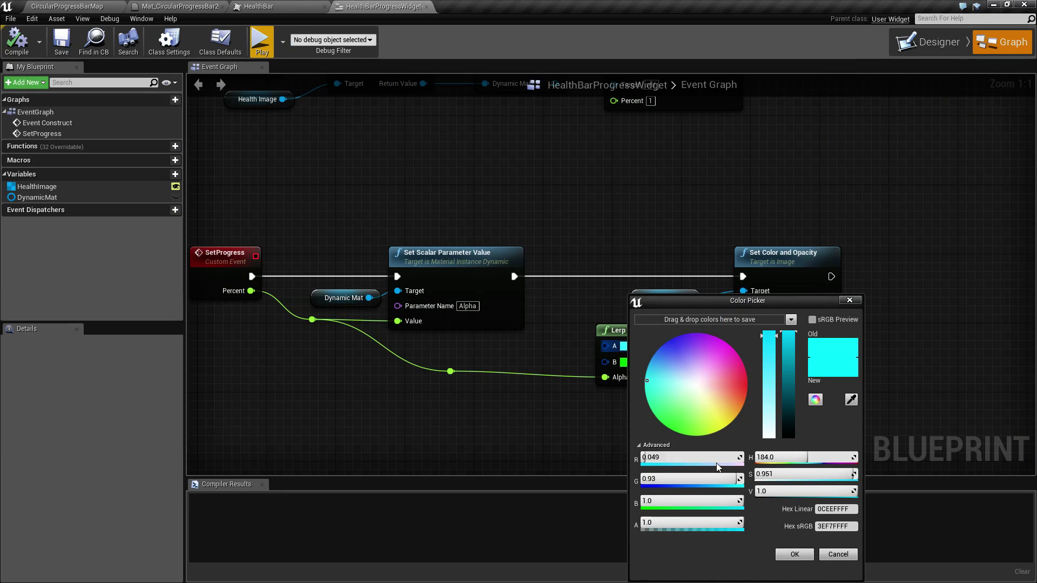
pyautogui.click(701, 457)
pyautogui.write('1')
pyautogui.press('Tab')
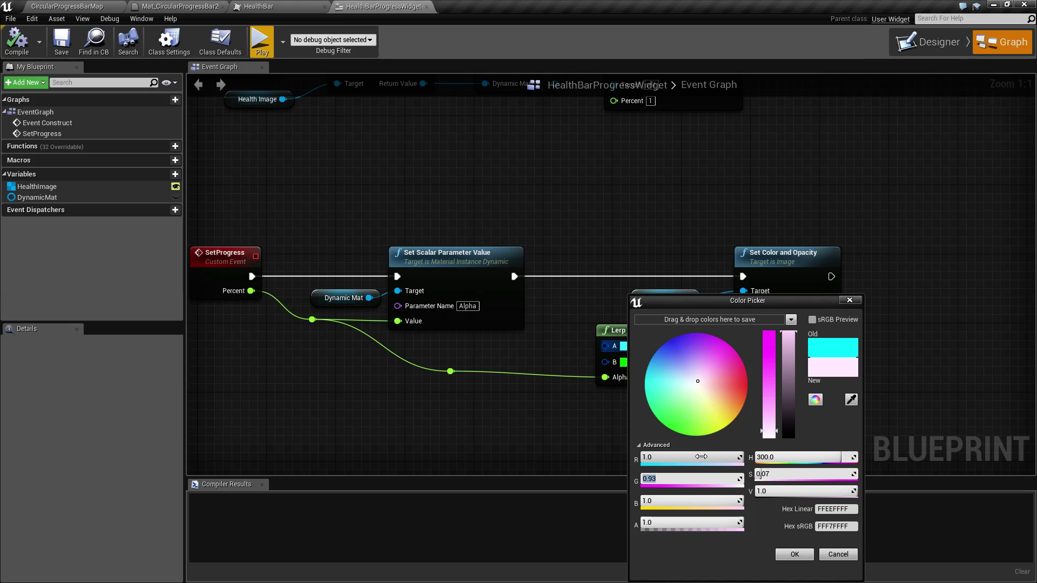
pyautogui.write('0')
pyautogui.press('Tab')
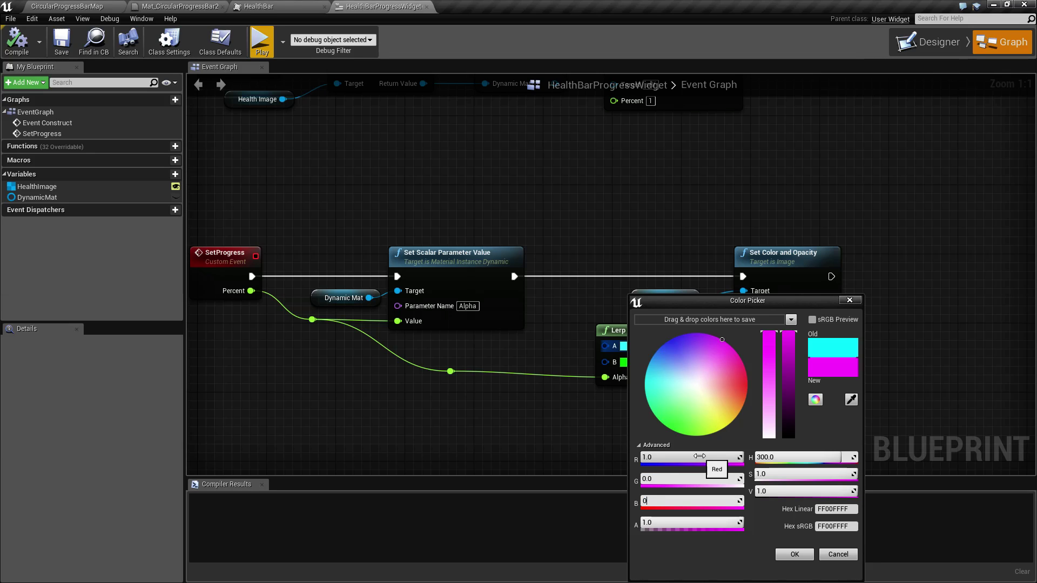
pyautogui.write('0')
pyautogui.press('Tab')
pyautogui.click(794, 554)
pyautogui.moveTo(670, 452); pyautogui.dragTo(808, 466, button='right')
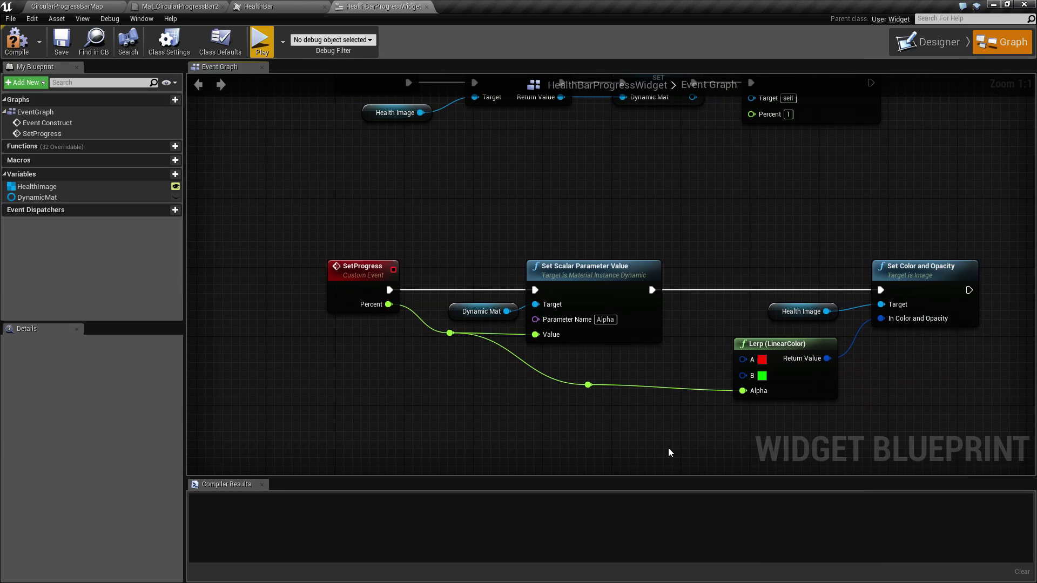
# Look over the HealthBar texture and Mat_CircularProgressBar2 once more, and close the HealthBar and HealthBarProgressWidget editors.
pyautogui.click(270, 7)
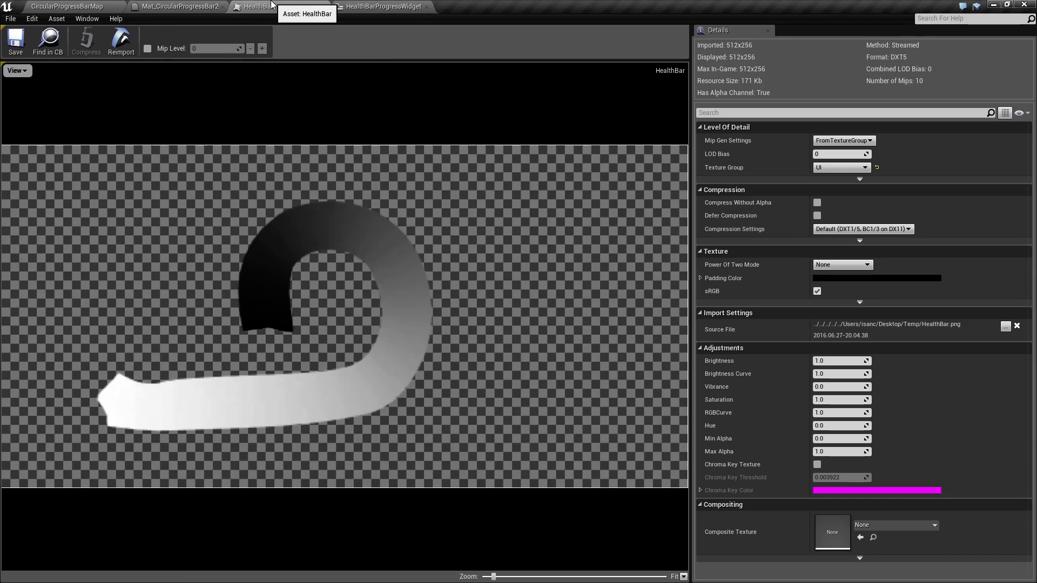
pyautogui.click(162, 5)
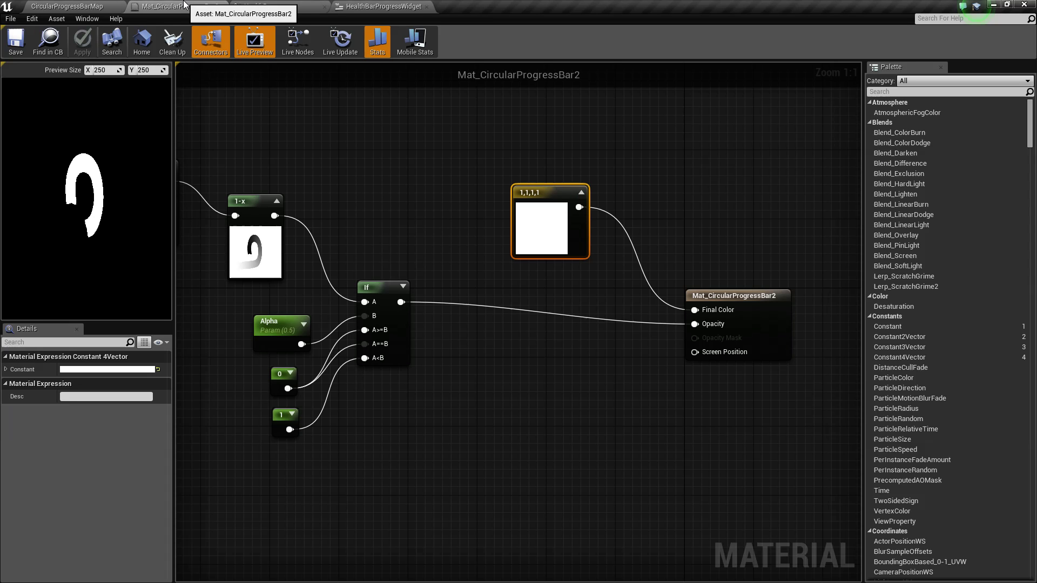
pyautogui.click(339, 8)
pyautogui.click(429, 7)
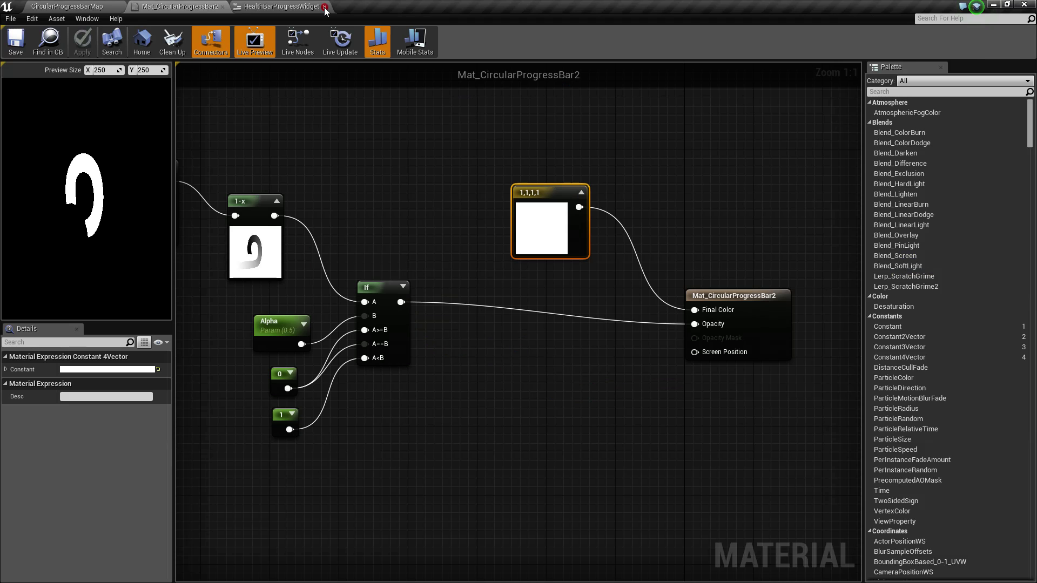
pyautogui.click(326, 6)
pyautogui.moveTo(391, 208); pyautogui.dragTo(494, 209, button='right')
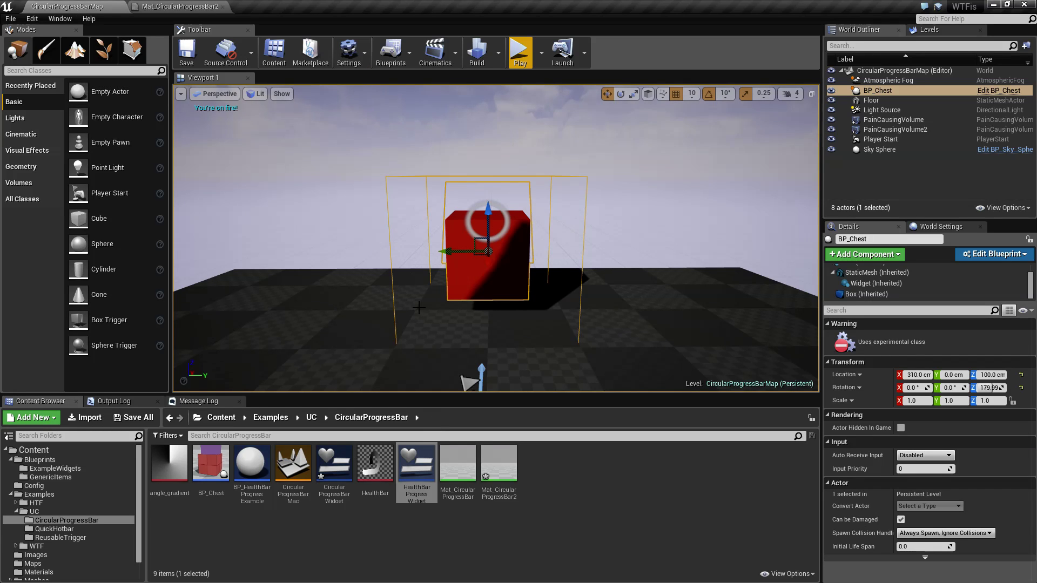
# Open the CircularProgressBarWidget and examine the SetProgress event and Set Scalar Parameter Value node in its event graph.
pyautogui.moveTo(419, 307)
pyautogui.mouseDown(button='right')
pyautogui.moveTo(359, 308)
pyautogui.moveTo(422, 307)
pyautogui.mouseUp(button='right')
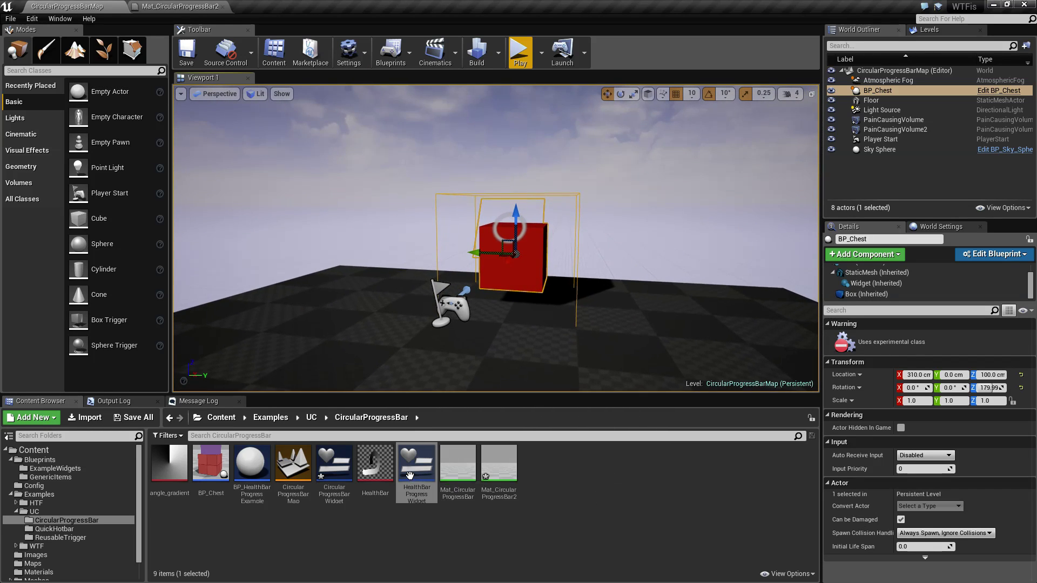
pyautogui.doubleClick(335, 463)
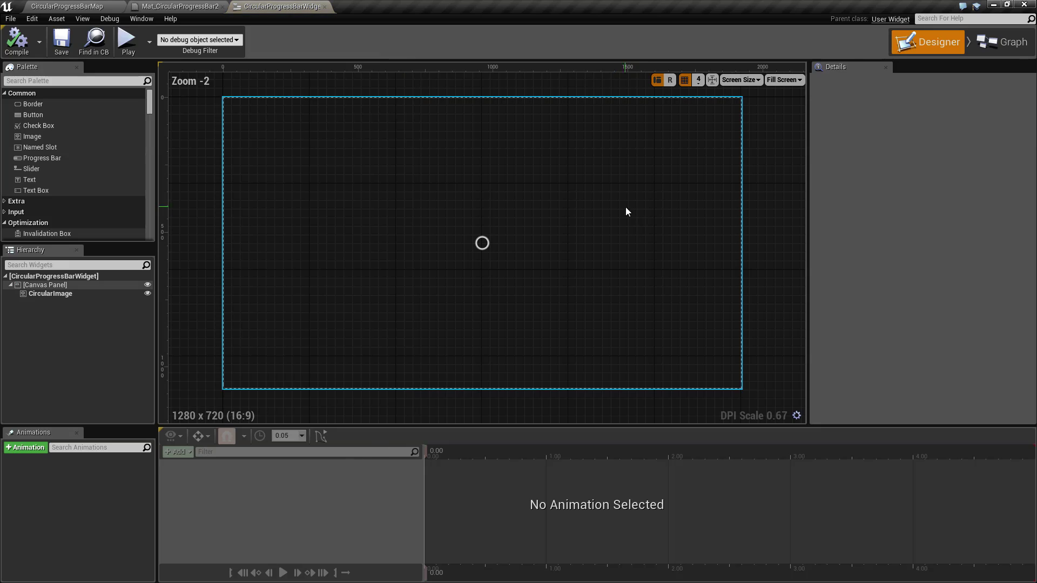
pyautogui.click(1002, 42)
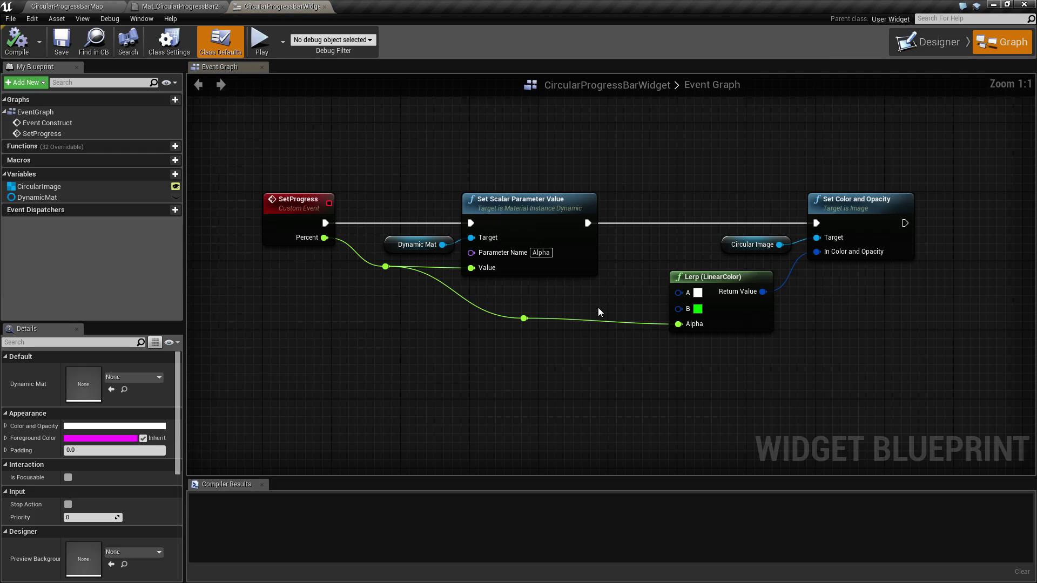
pyautogui.moveTo(285, 189); pyautogui.dragTo(351, 296)
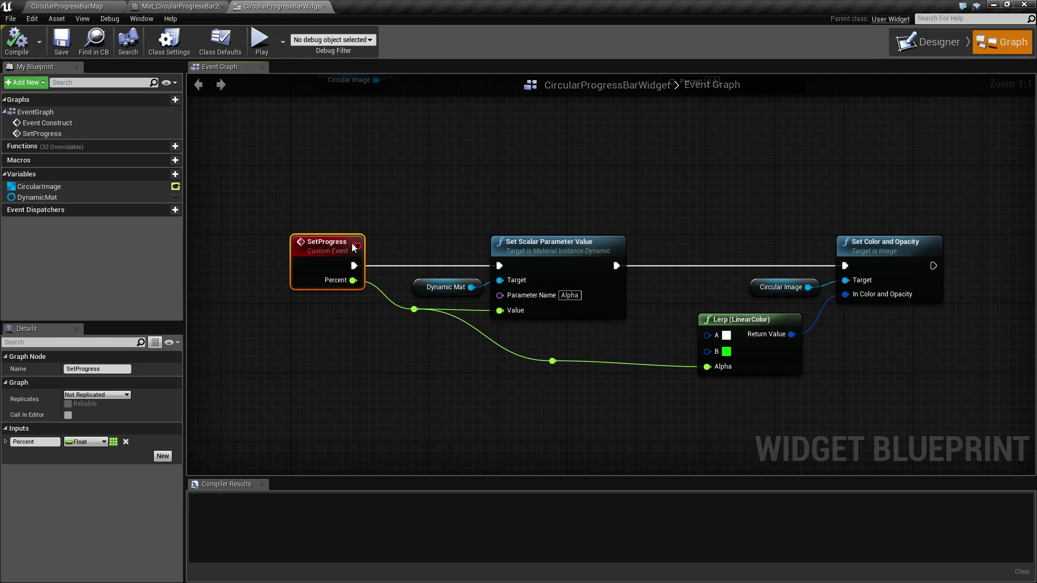
pyautogui.click(438, 193)
pyautogui.moveTo(438, 194); pyautogui.dragTo(363, 199, button='right')
pyautogui.moveTo(335, 201); pyautogui.dragTo(532, 298)
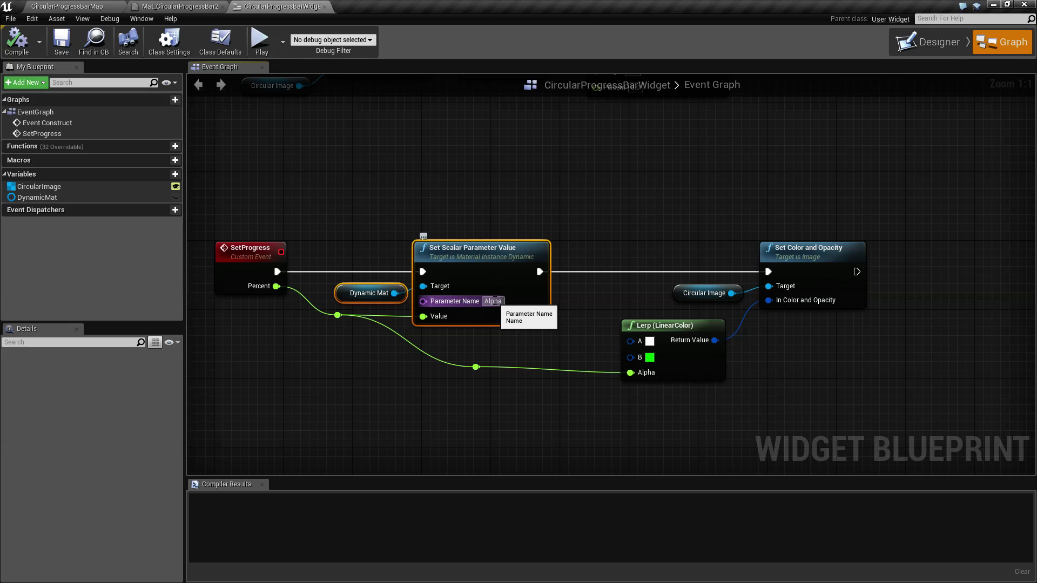
# Open the Mat_CircularProgressBar material and inspect its Alpha parameter.
pyautogui.click(67, 6)
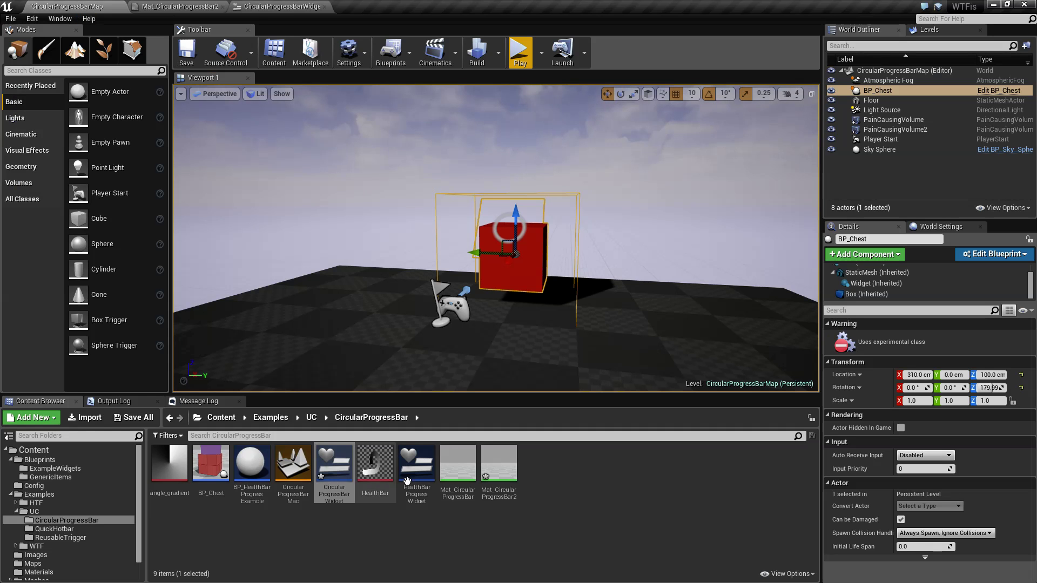
pyautogui.doubleClick(457, 464)
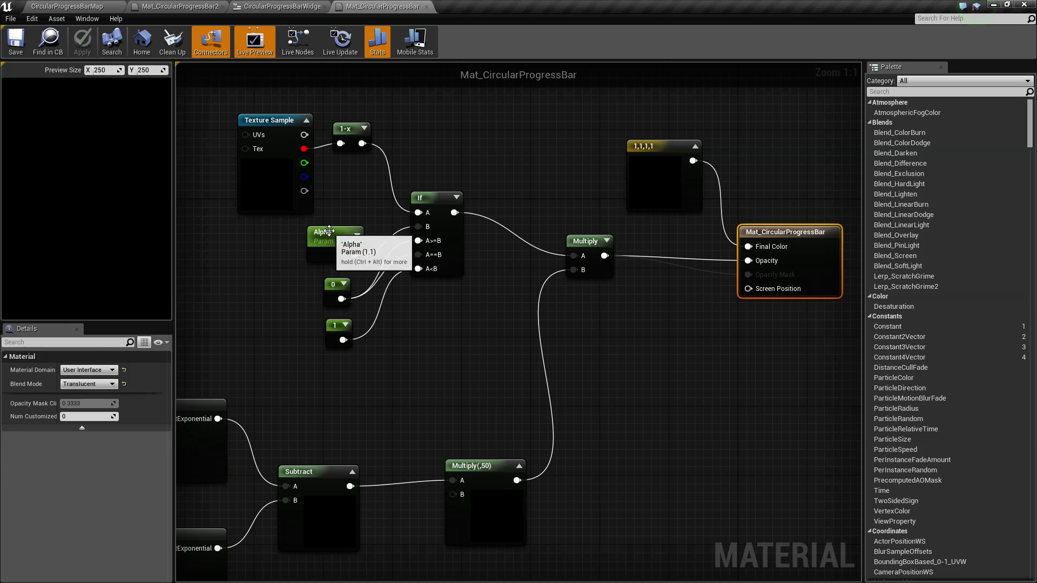
pyautogui.click(329, 231)
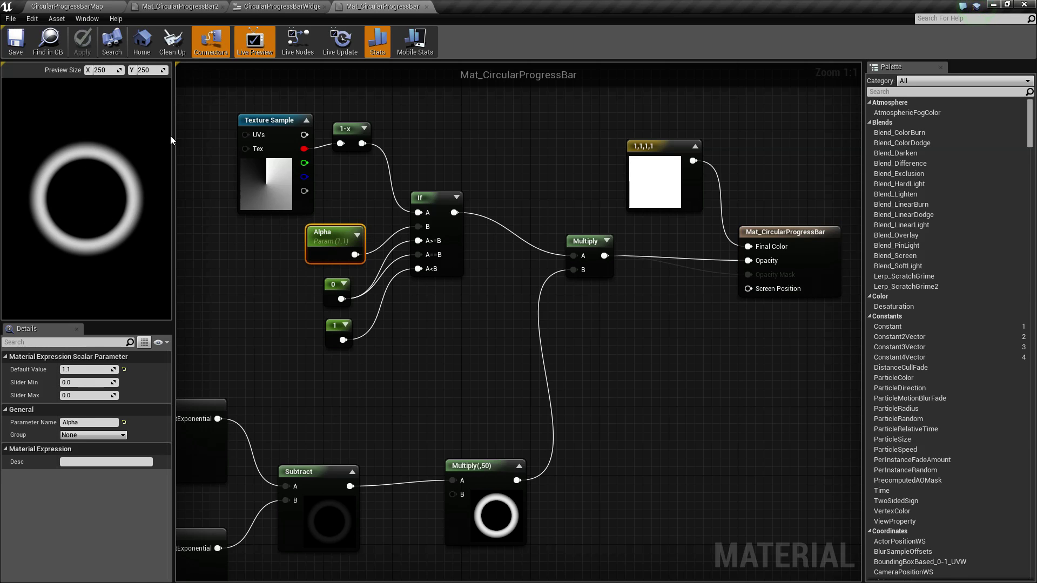
# Return to the CircularProgressBarWidget event graph and examine the Lerp (LinearColor) and Set Color and Opacity nodes for Circular Image.
pyautogui.click(193, 6)
pyautogui.click(263, 5)
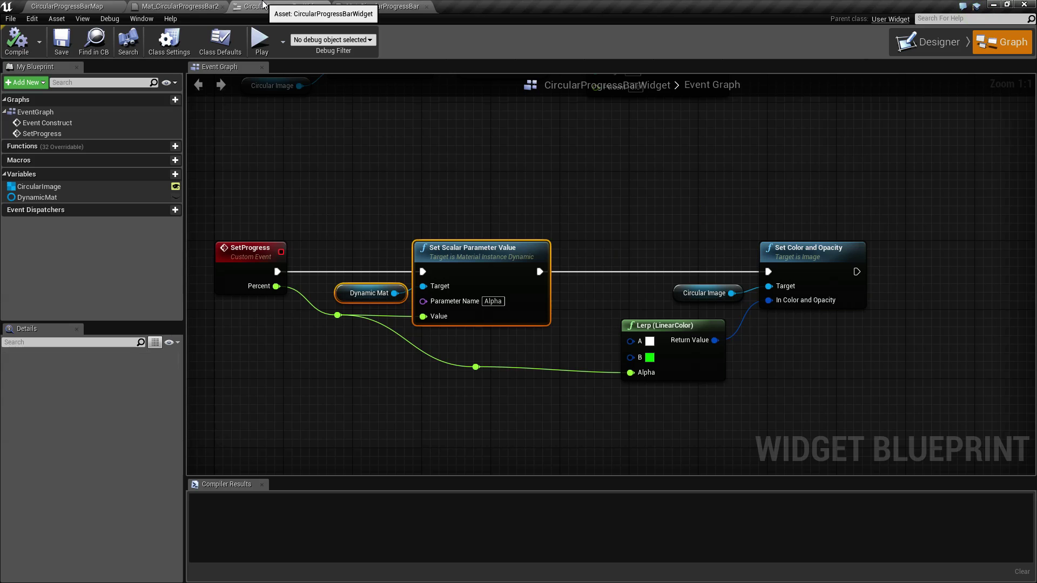
pyautogui.moveTo(559, 366); pyautogui.dragTo(434, 342, button='right')
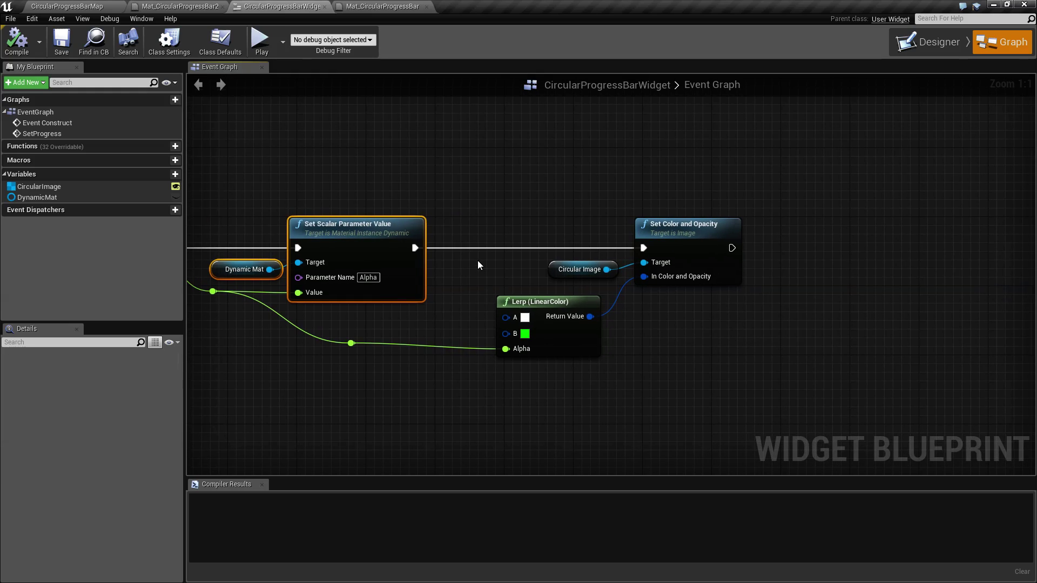
pyautogui.moveTo(467, 213); pyautogui.dragTo(648, 294)
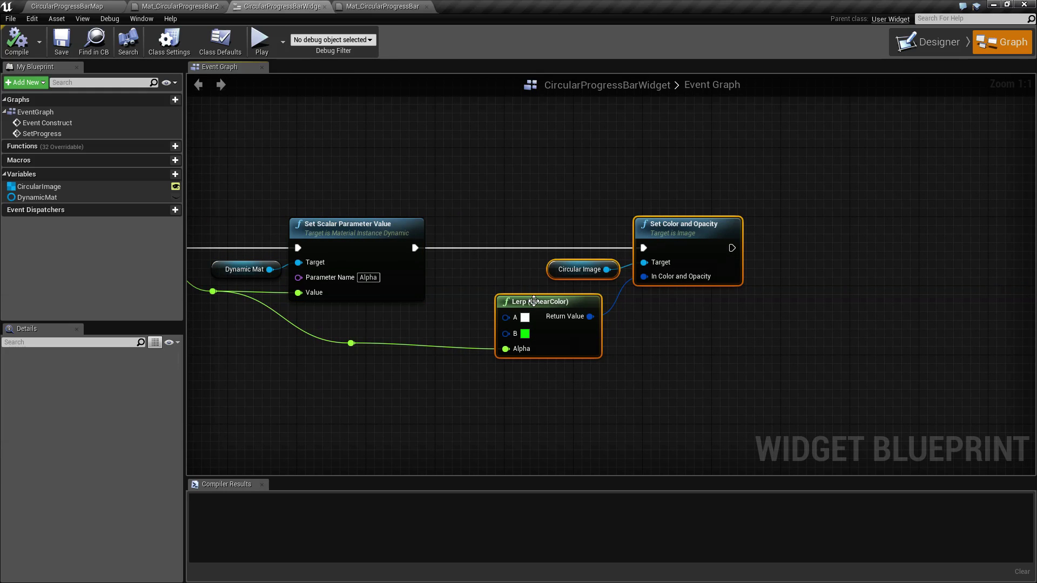
pyautogui.moveTo(437, 326); pyautogui.dragTo(567, 355, button='right')
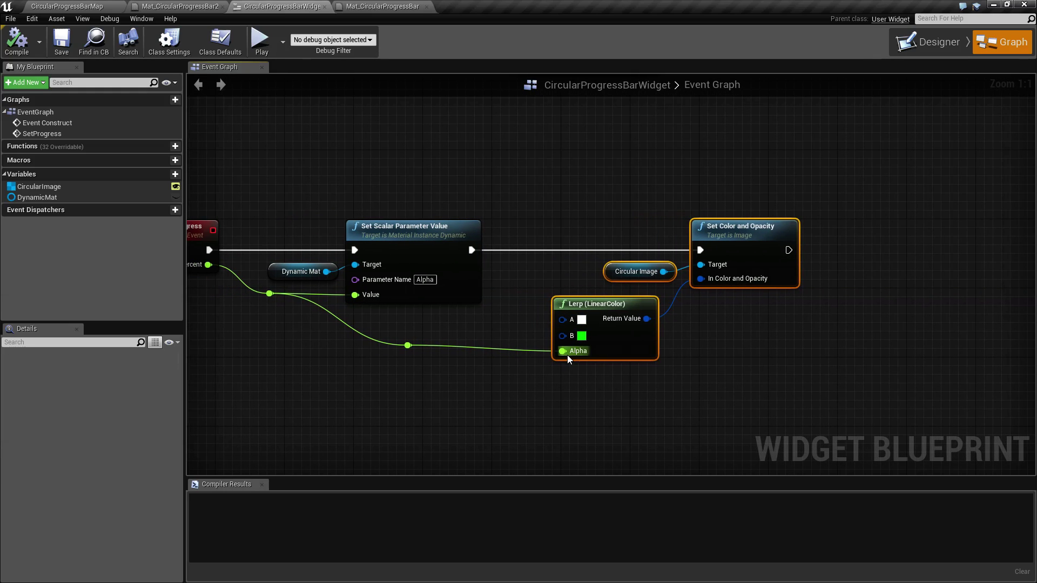
pyautogui.moveTo(509, 342); pyautogui.dragTo(551, 348, button='right')
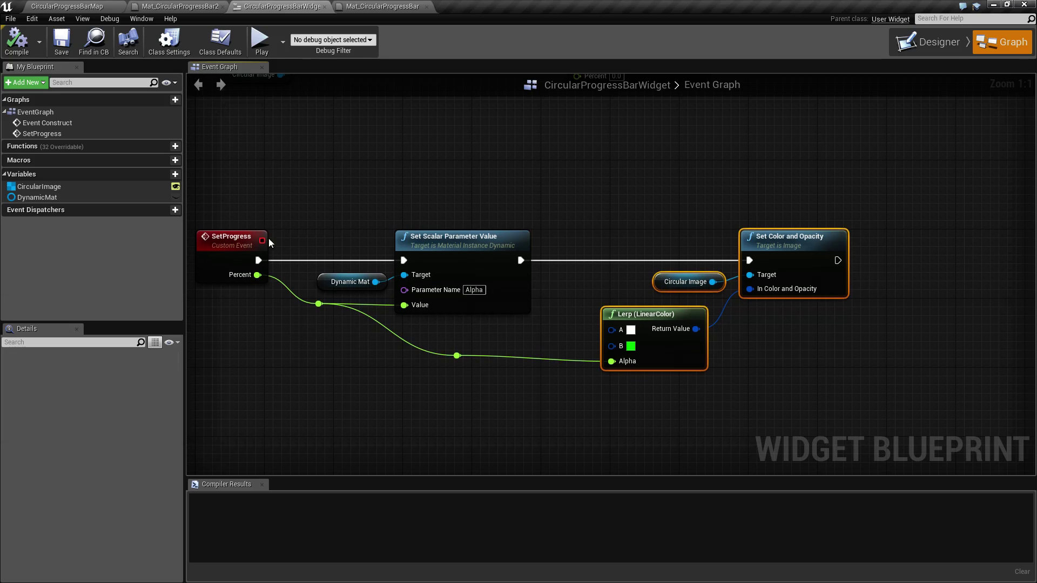
# Trace the SetProgress event through Set Scalar Parameter Value and the color Lerp to Set Color and Opacity.
pyautogui.moveTo(205, 187); pyautogui.dragTo(259, 278)
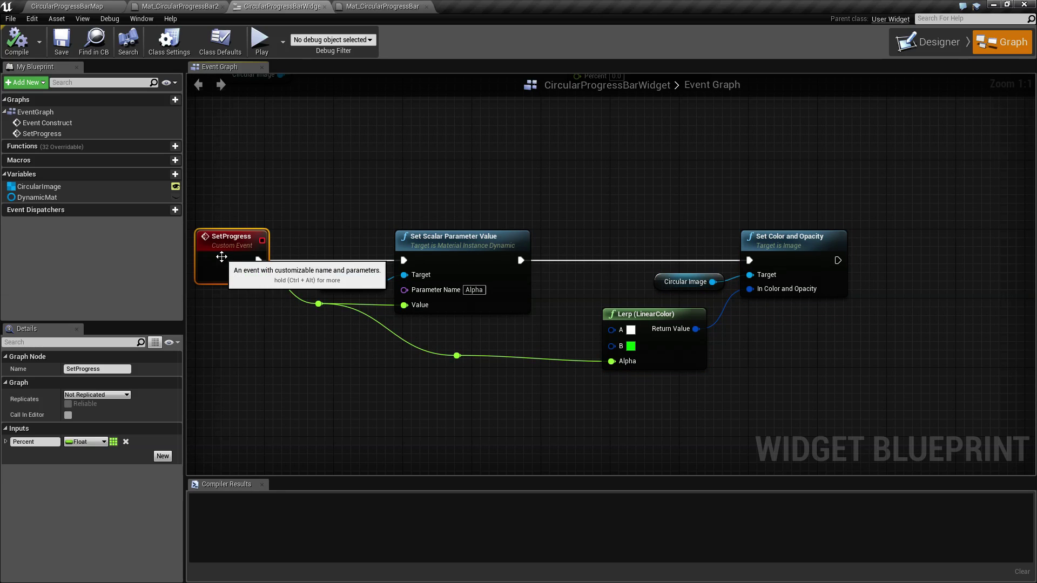
pyautogui.click(438, 243)
pyautogui.moveTo(488, 320); pyautogui.dragTo(478, 292)
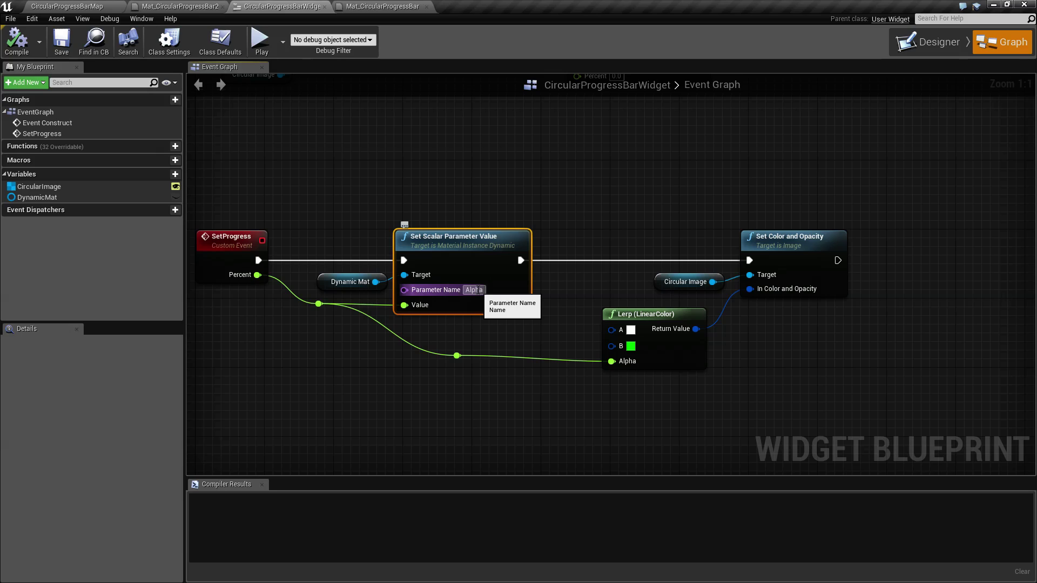
pyautogui.moveTo(572, 324); pyautogui.dragTo(464, 272, button='right')
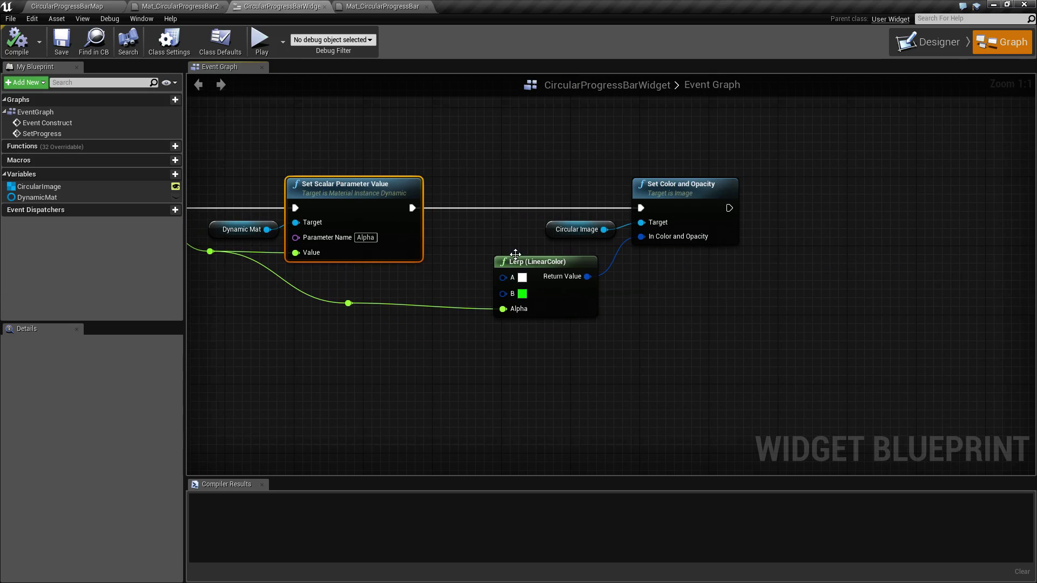
pyautogui.moveTo(486, 232); pyautogui.dragTo(553, 328)
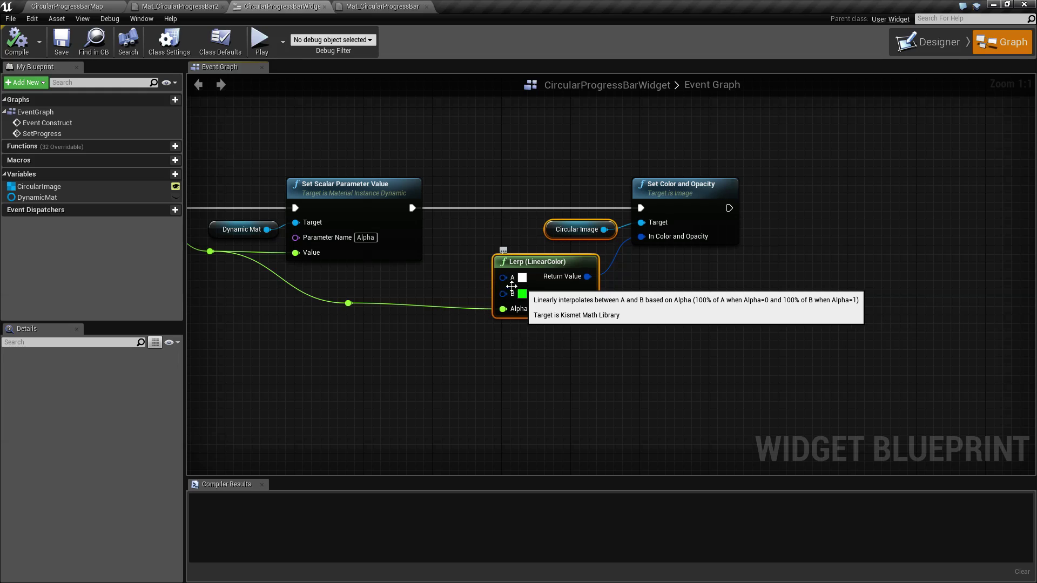
pyautogui.moveTo(697, 233); pyautogui.dragTo(696, 233)
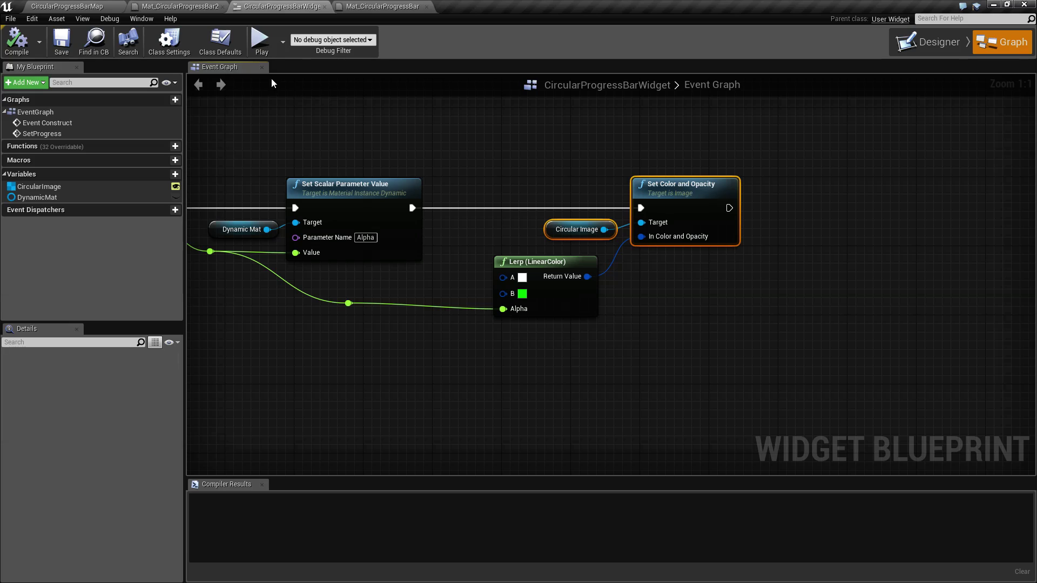
# Inspect the CircularImage element in the widget's designer layout, including the Mat_CircularProgressBar material assigned to its brush.
pyautogui.click(928, 42)
pyautogui.click(482, 241)
pyautogui.scroll(5, 458, 187)
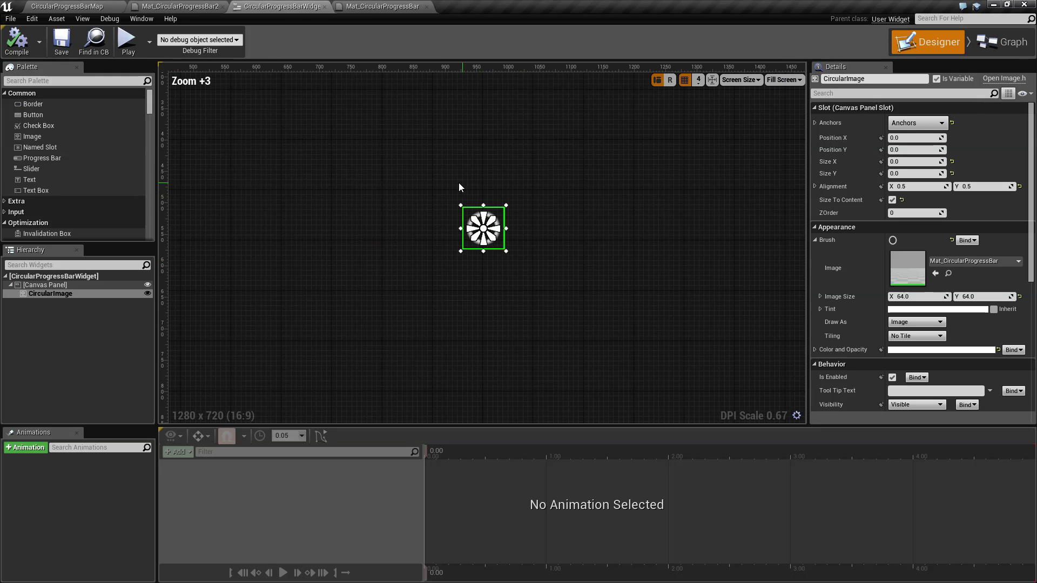
pyautogui.click(560, 242)
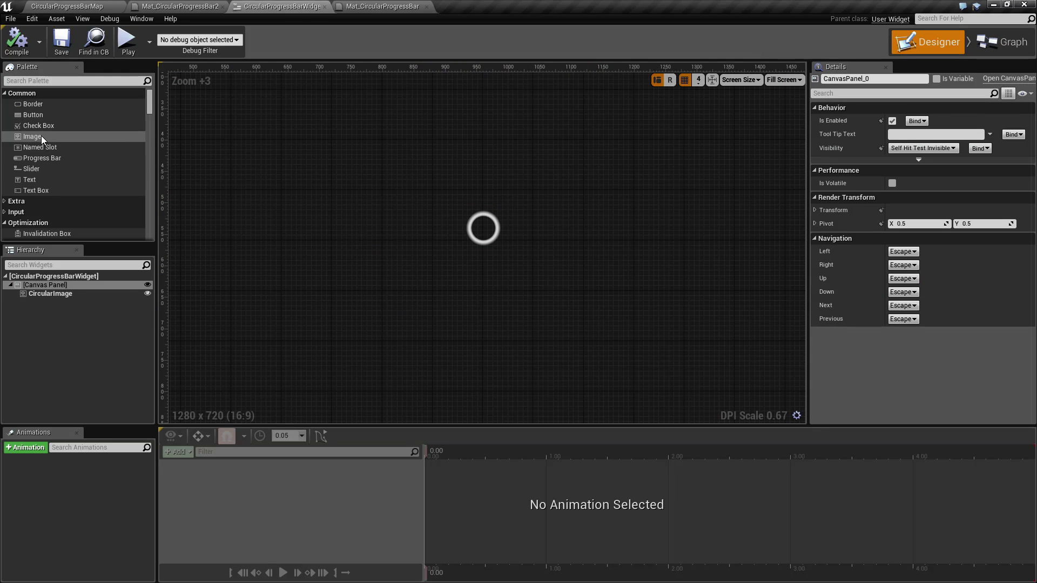
pyautogui.moveTo(33, 136); pyautogui.dragTo(457, 236)
pyautogui.click(482, 229)
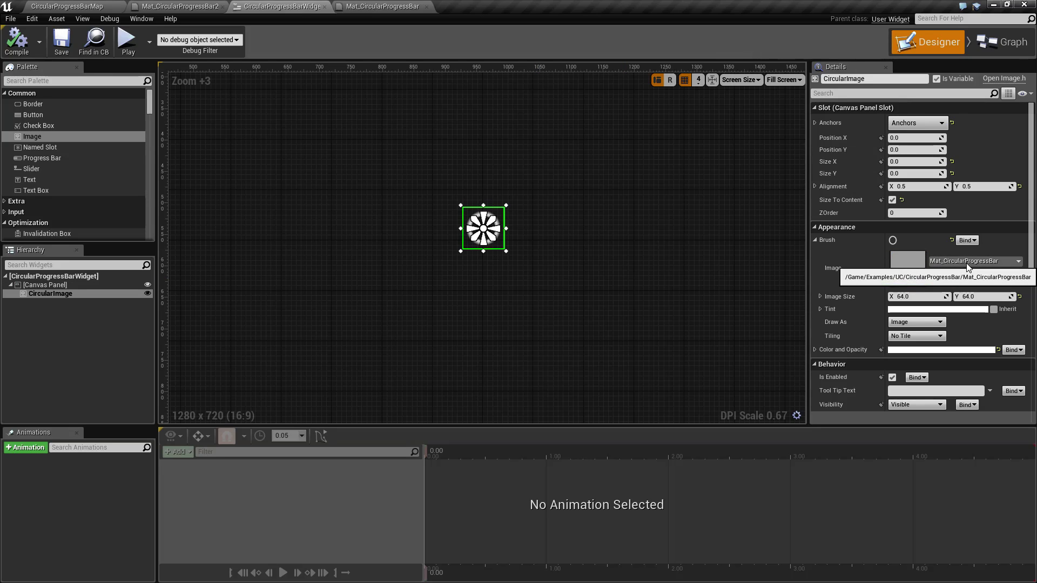
pyautogui.click(699, 275)
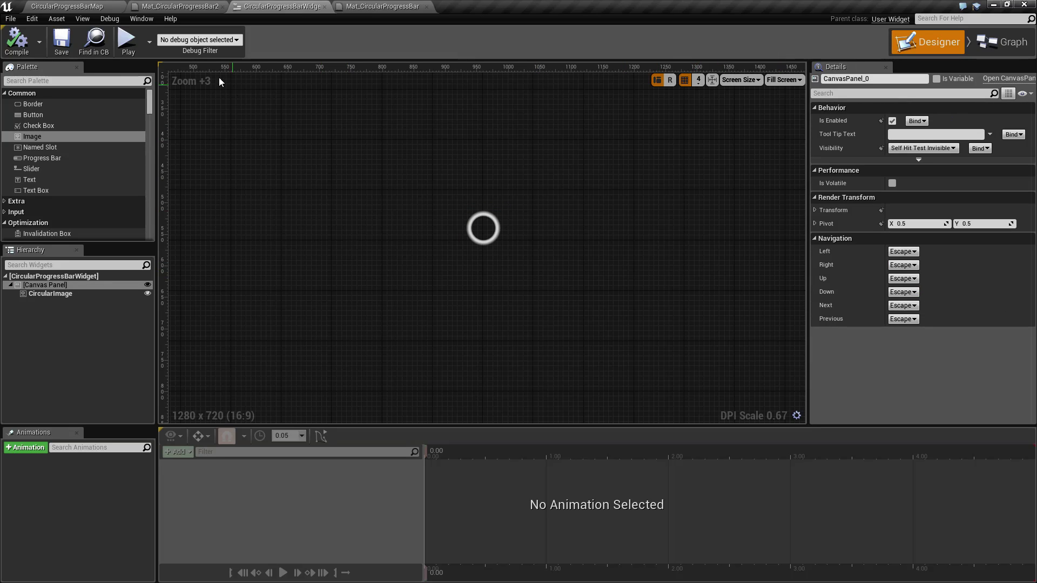
# Open the HealthBarProgressWidget from the CircularProgressBar folder and inspect its HealthImage element and brush settings.
pyautogui.click(97, 6)
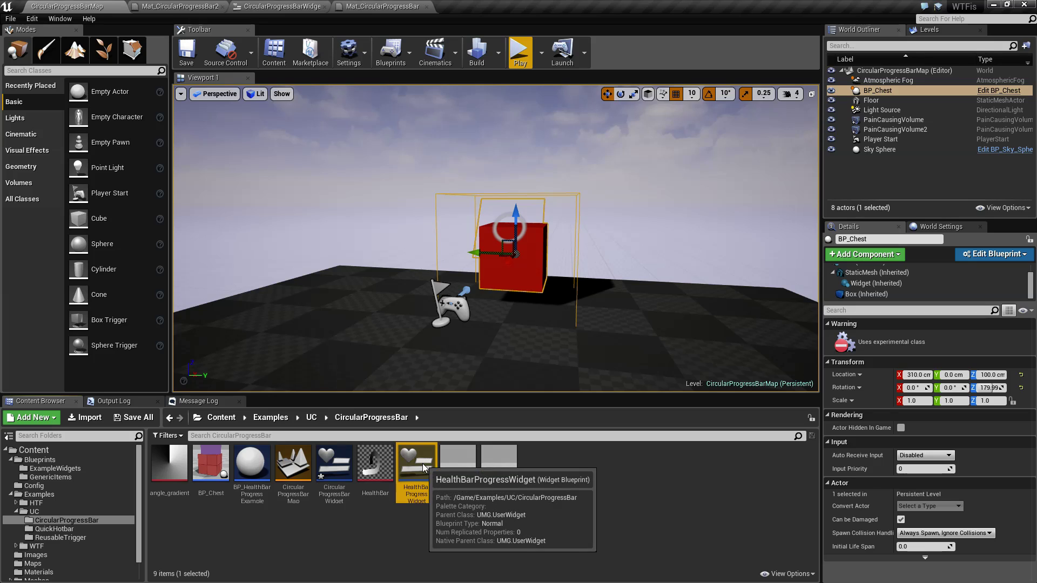
pyautogui.doubleClick(424, 468)
pyautogui.click(656, 356)
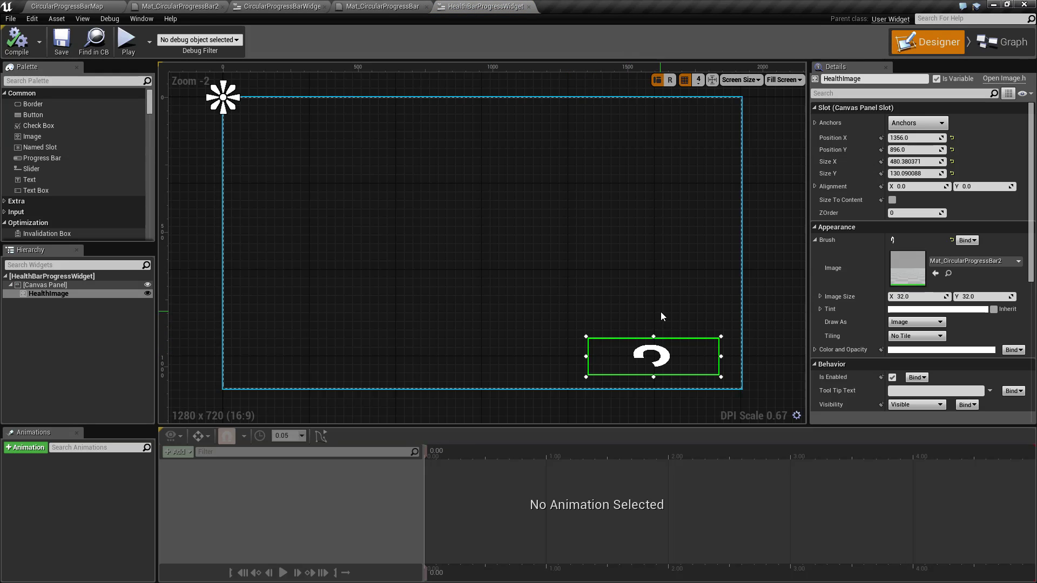
pyautogui.scroll(4, 569, 271)
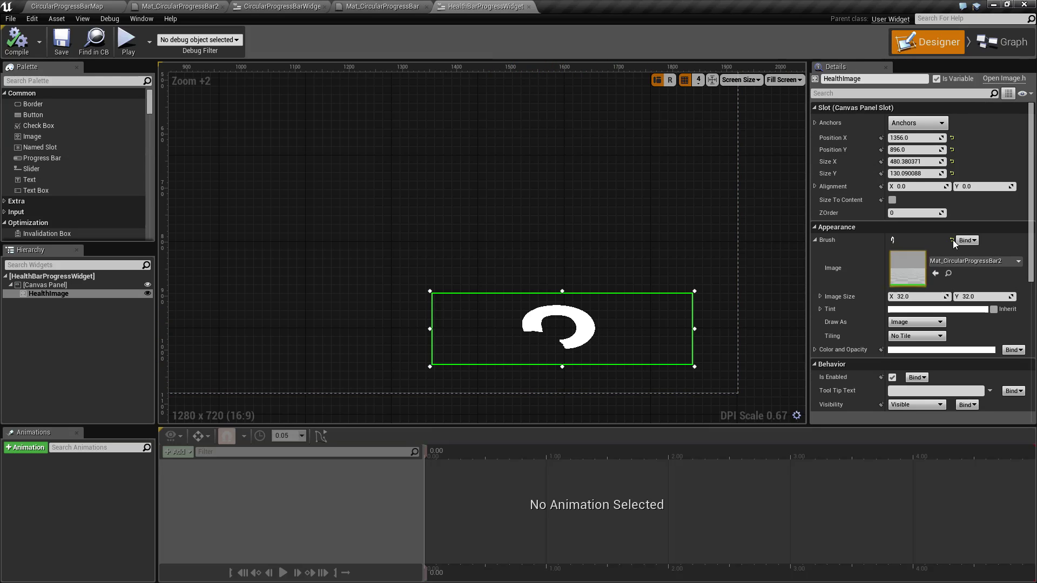
# Review the Set Scalar Parameter Value and Lerp (LinearColor) nodes in the HealthBarProgressWidget event graph.
pyautogui.click(1002, 42)
pyautogui.moveTo(708, 227); pyautogui.dragTo(618, 186, button='right')
pyautogui.moveTo(370, 210); pyautogui.dragTo(493, 303)
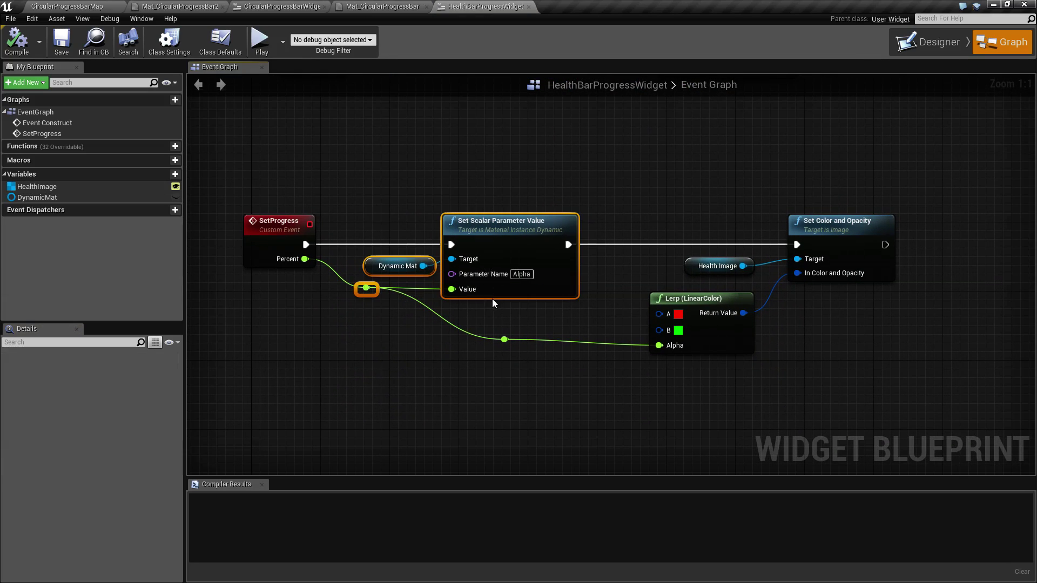
pyautogui.click(468, 265)
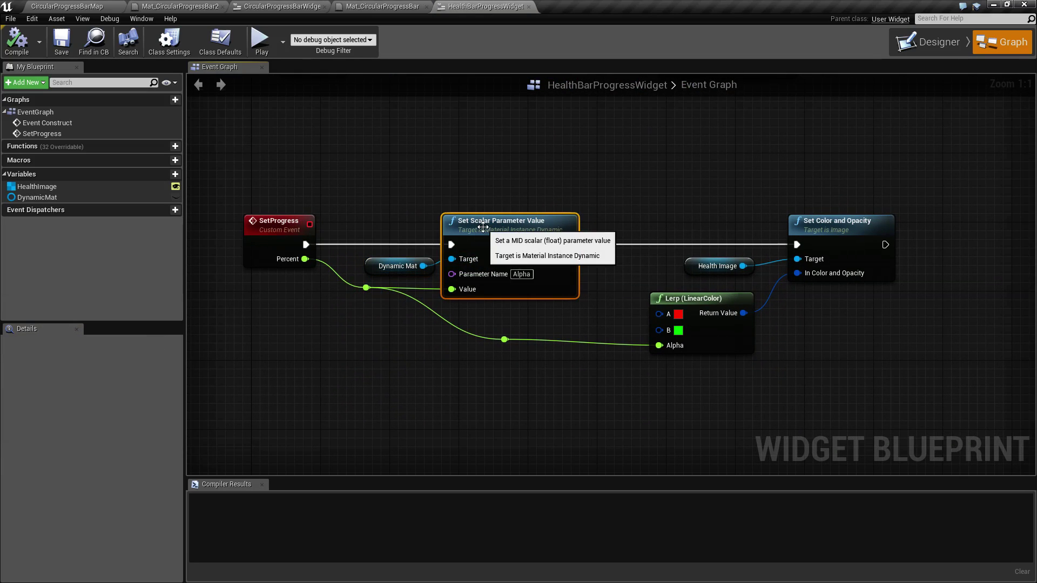
pyautogui.moveTo(626, 363); pyautogui.dragTo(531, 356, button='right')
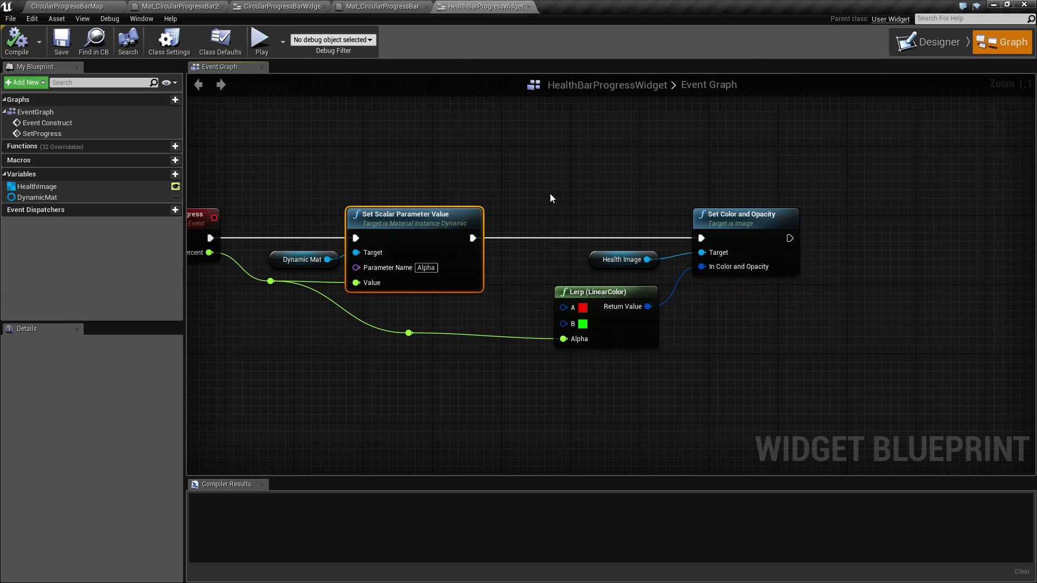
pyautogui.click(599, 294)
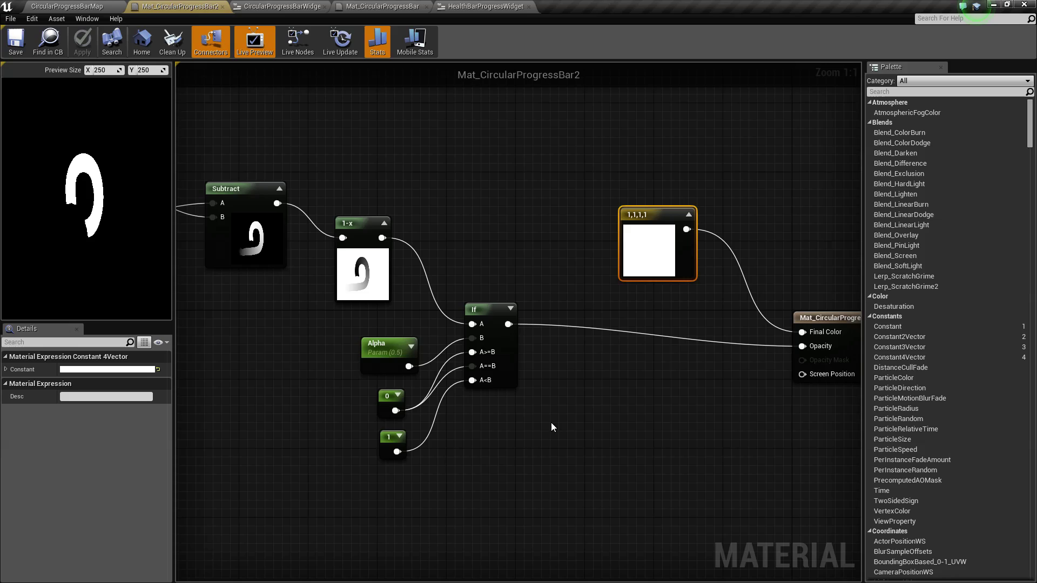
# Review the Mat_CircularProgressBar2 graph, from the Alpha parameter and If node to the material's Final Color and Opacity inputs.
pyautogui.moveTo(550, 423); pyautogui.dragTo(675, 420, button='right')
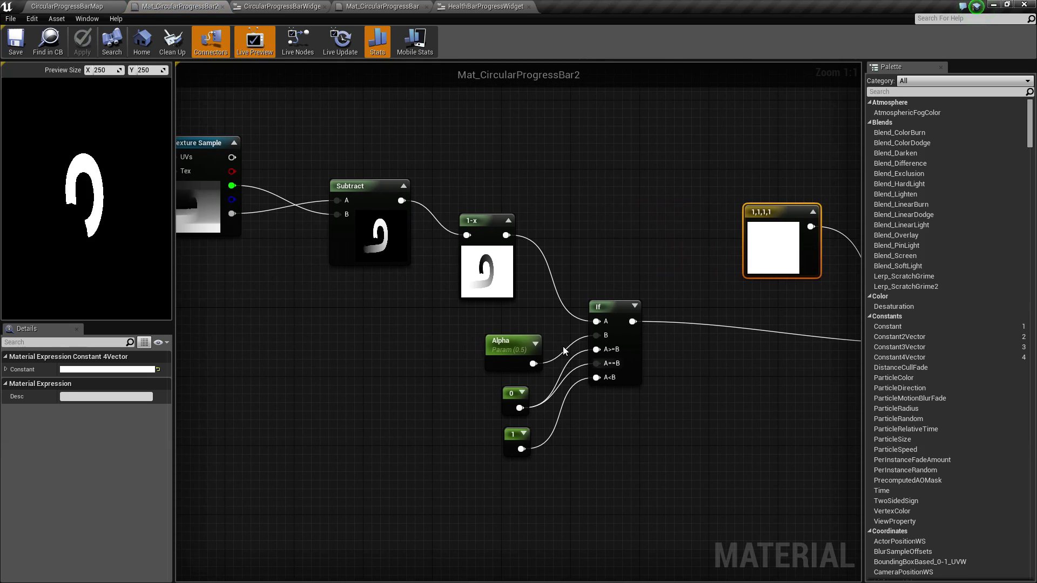
pyautogui.click(502, 348)
pyautogui.moveTo(476, 326); pyautogui.dragTo(665, 476)
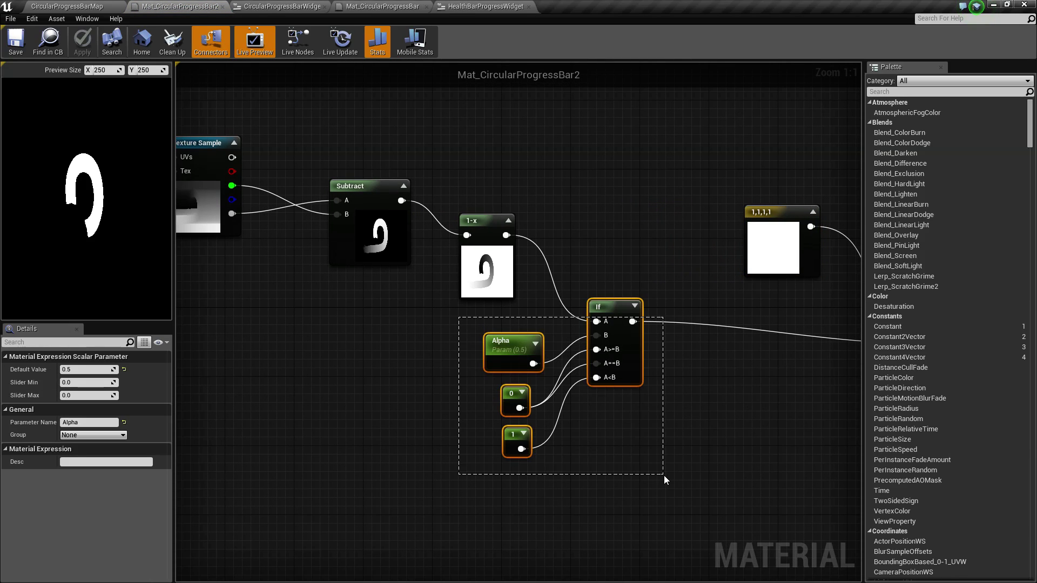
pyautogui.click(654, 419)
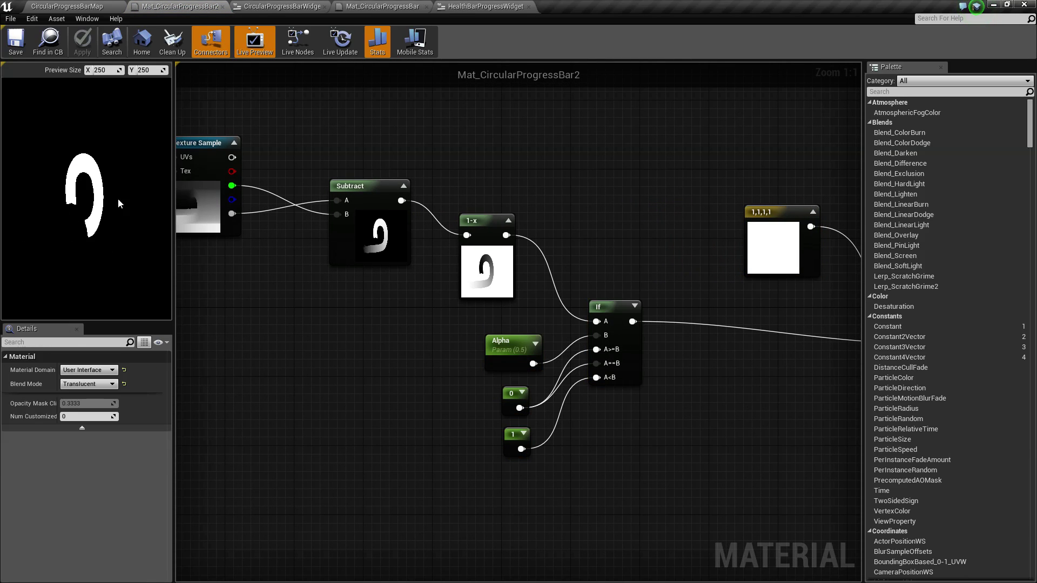
pyautogui.moveTo(629, 419); pyautogui.dragTo(398, 408, button='right')
pyautogui.moveTo(547, 405); pyautogui.dragTo(547, 446, button='right')
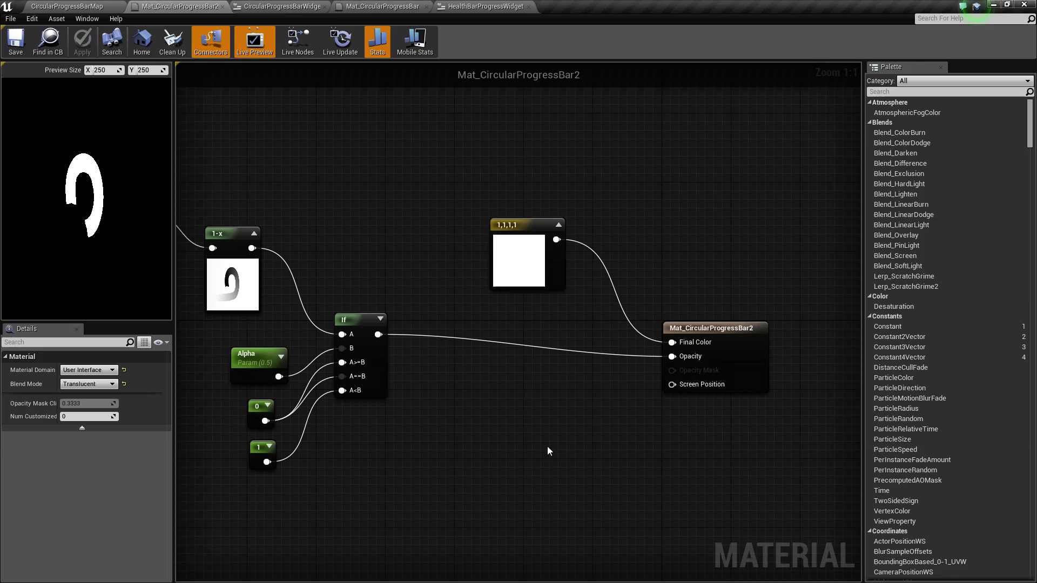
# Look over the BP_Chest actor in the CircularProgressBarMap level, and return to the CircularProgressBarWidget designer layout.
pyautogui.click(81, 7)
pyautogui.moveTo(368, 330); pyautogui.dragTo(324, 287)
pyautogui.press('f')
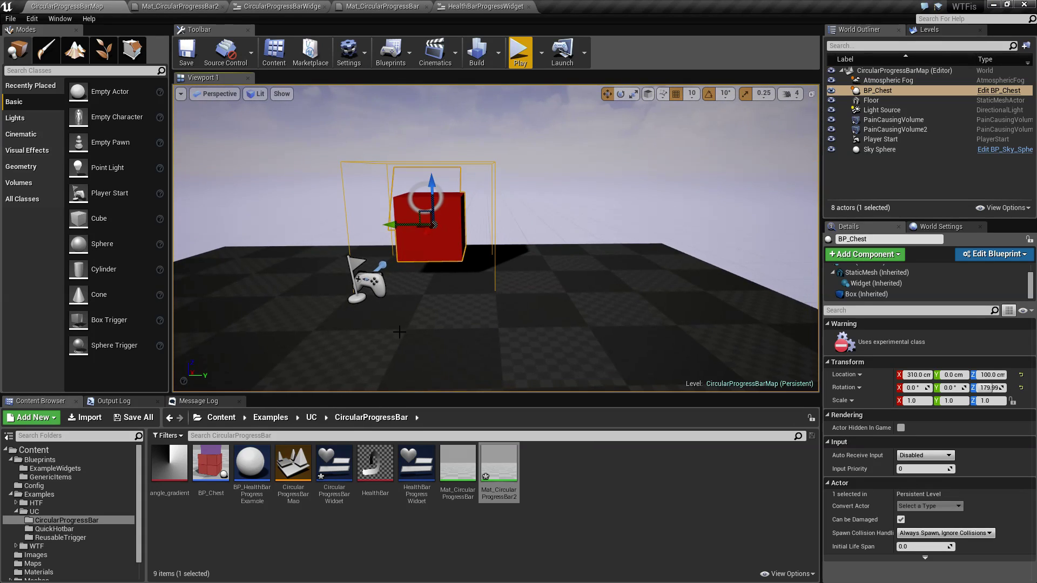
pyautogui.click(286, 6)
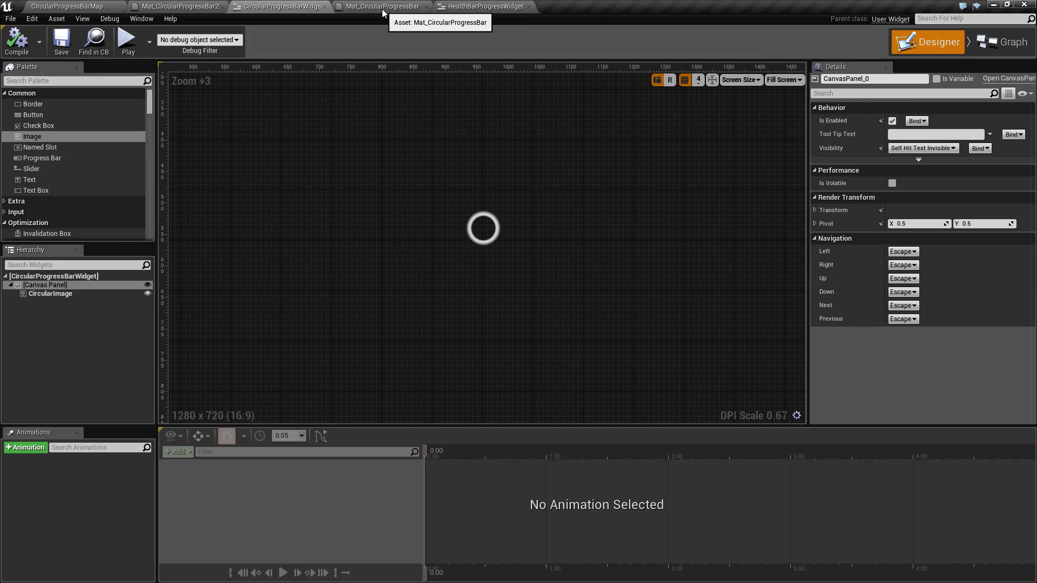
# Review the whole Mat_CircularProgressBar graph, including its Alpha and If nodes and the RadialGradientExponential ring nodes.
pyautogui.click(383, 7)
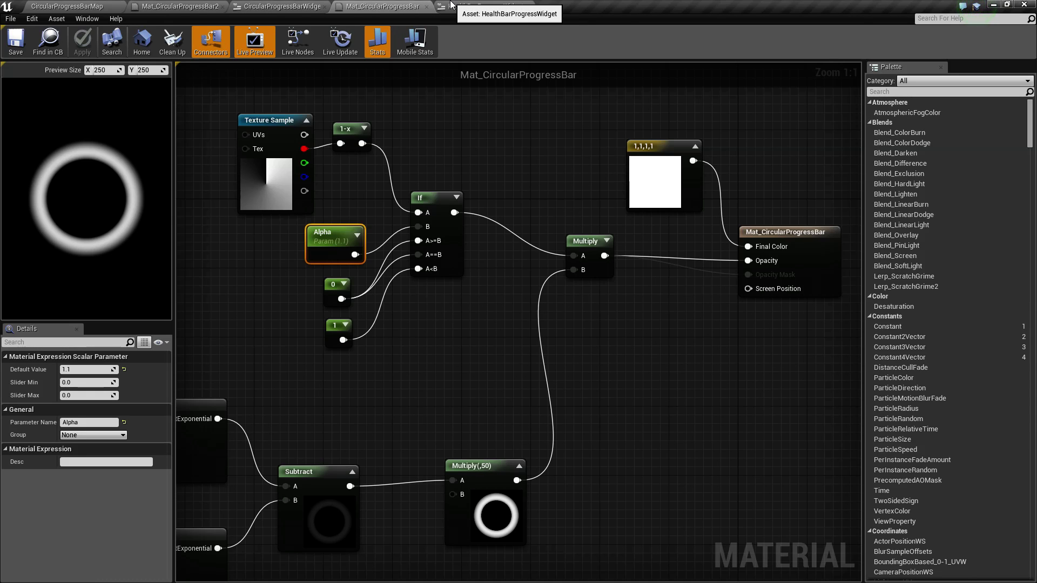
pyautogui.click(455, 5)
pyautogui.click(365, 5)
pyautogui.moveTo(456, 370); pyautogui.dragTo(621, 331, button='right')
pyautogui.scroll(-3, 634, 387)
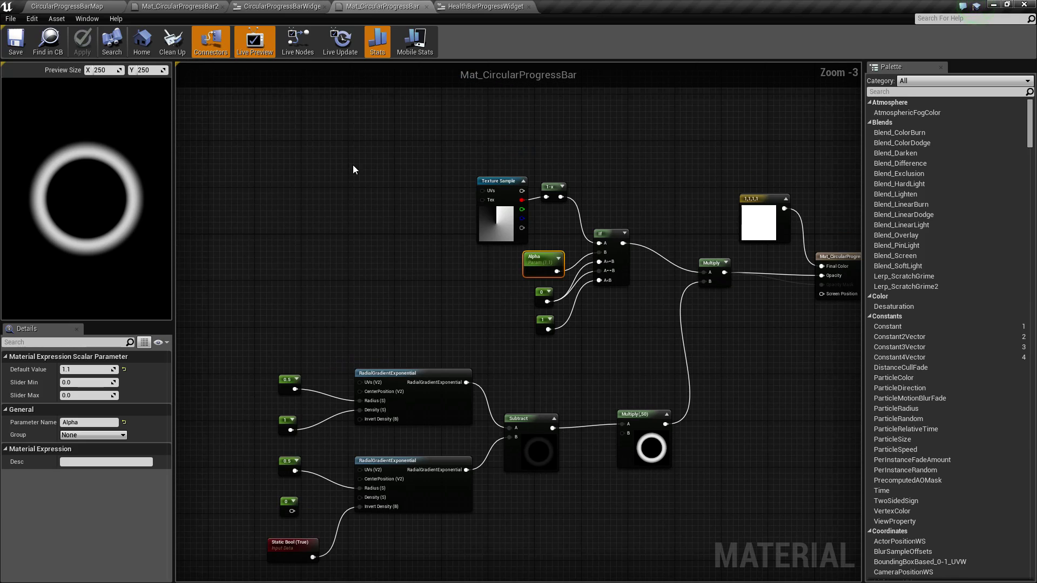
pyautogui.moveTo(300, 169); pyautogui.dragTo(712, 471)
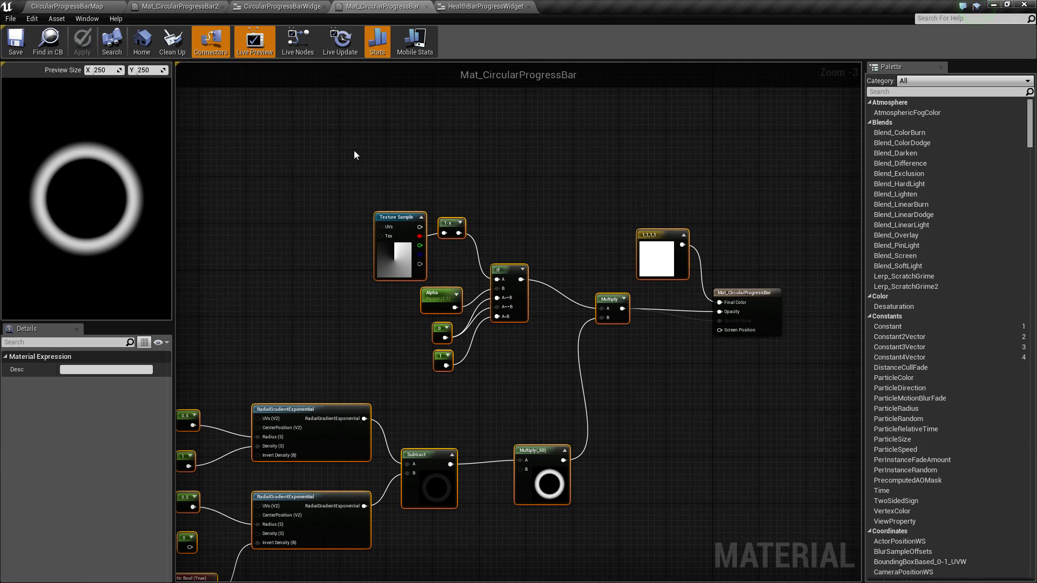
# Review the SetProgress event chain in the HealthBarProgressWidget event graph, from Set Scalar Parameter Value to Set Color and Opacity.
pyautogui.click(290, 4)
pyautogui.click(486, 6)
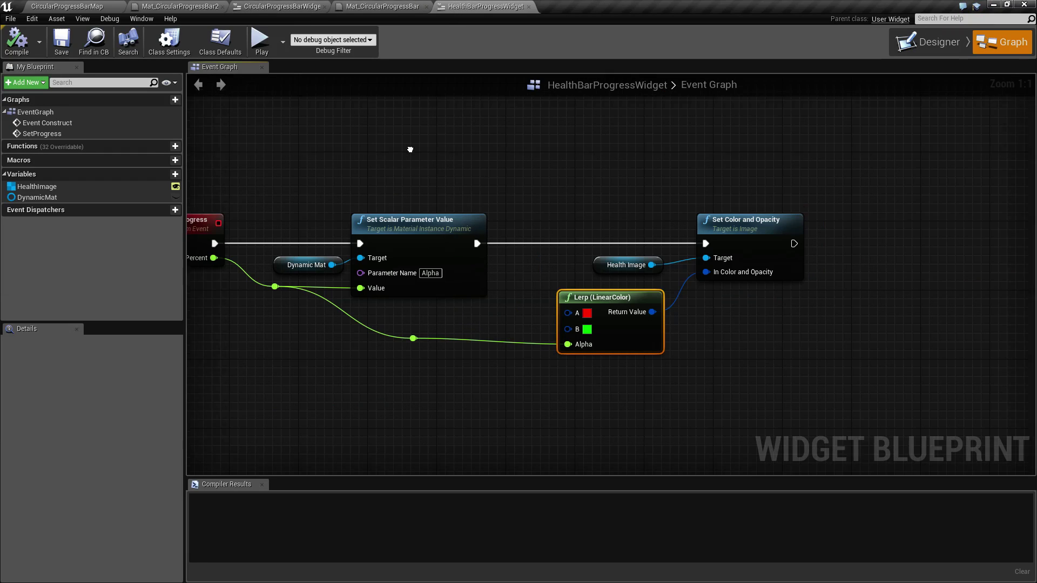
pyautogui.moveTo(255, 150); pyautogui.dragTo(848, 378)
pyautogui.click(594, 176)
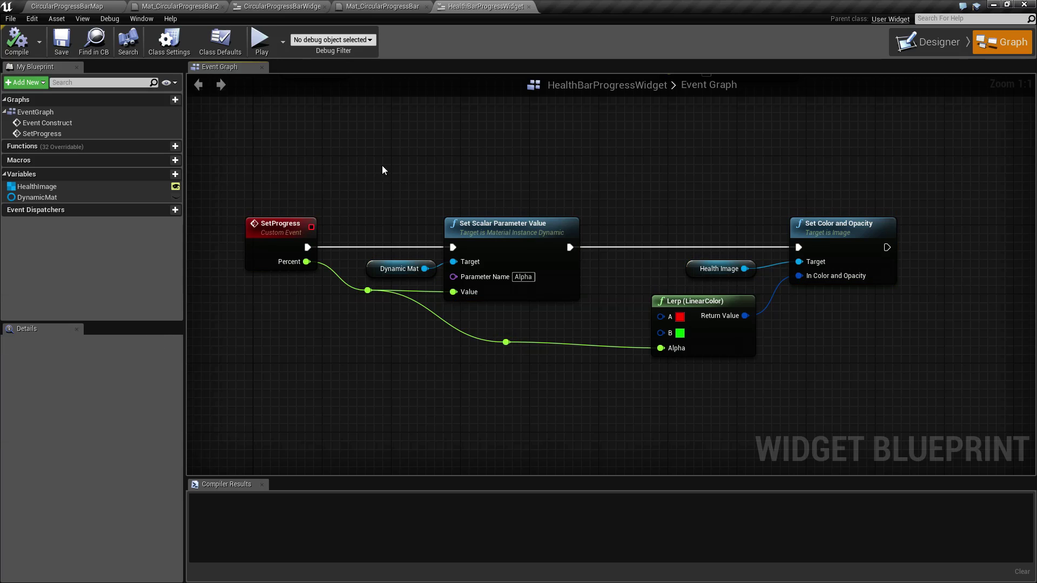
pyautogui.moveTo(430, 158); pyautogui.dragTo(526, 236)
pyautogui.moveTo(527, 193); pyautogui.dragTo(469, 209, button='right')
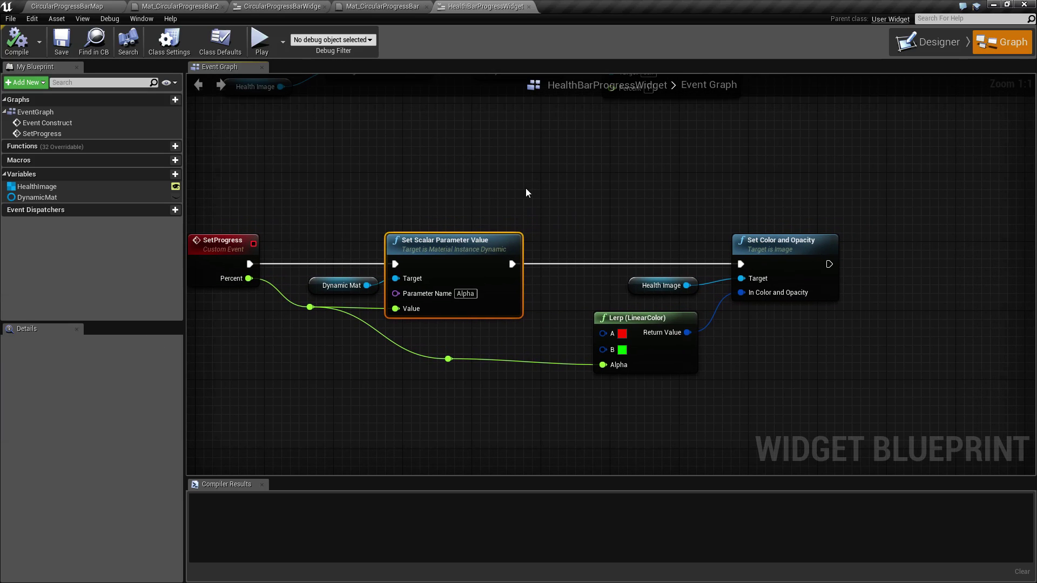
pyautogui.moveTo(431, 184)
pyautogui.mouseDown()
pyautogui.moveTo(666, 282)
pyautogui.moveTo(799, 390)
pyautogui.mouseUp()
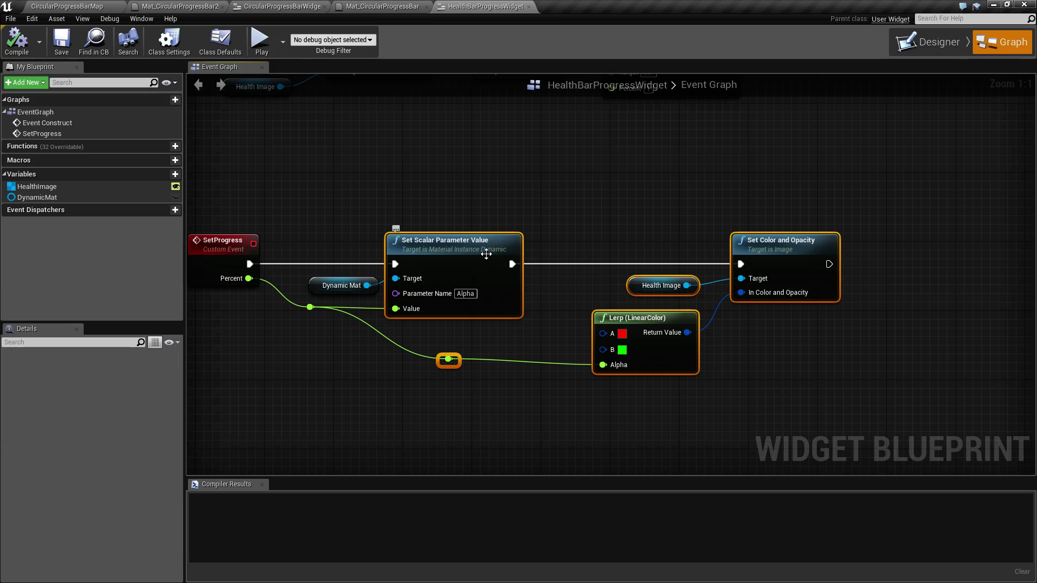
pyautogui.moveTo(434, 189); pyautogui.dragTo(825, 424)
pyautogui.moveTo(574, 264); pyautogui.dragTo(637, 308, button='right')
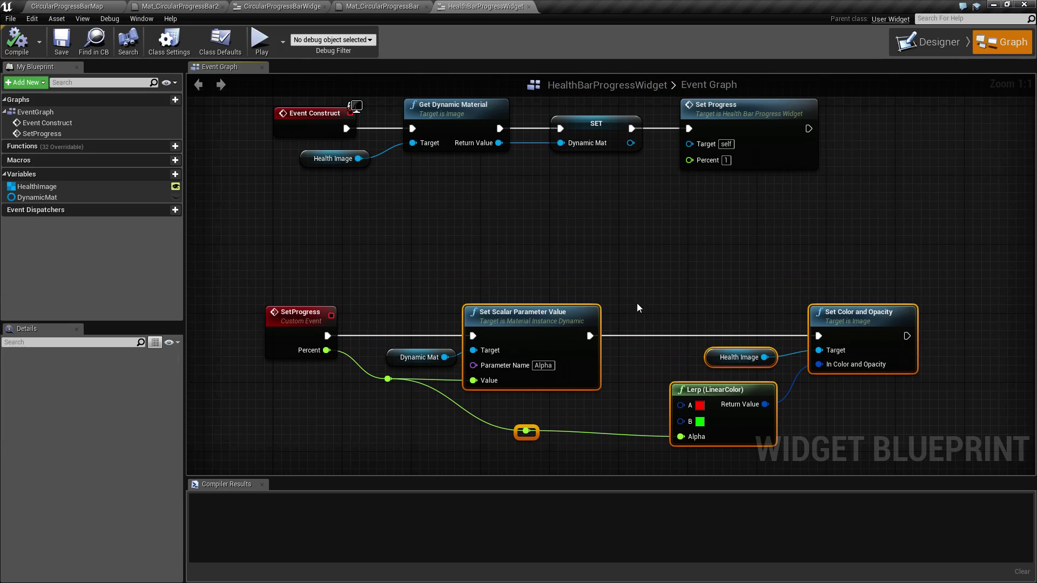